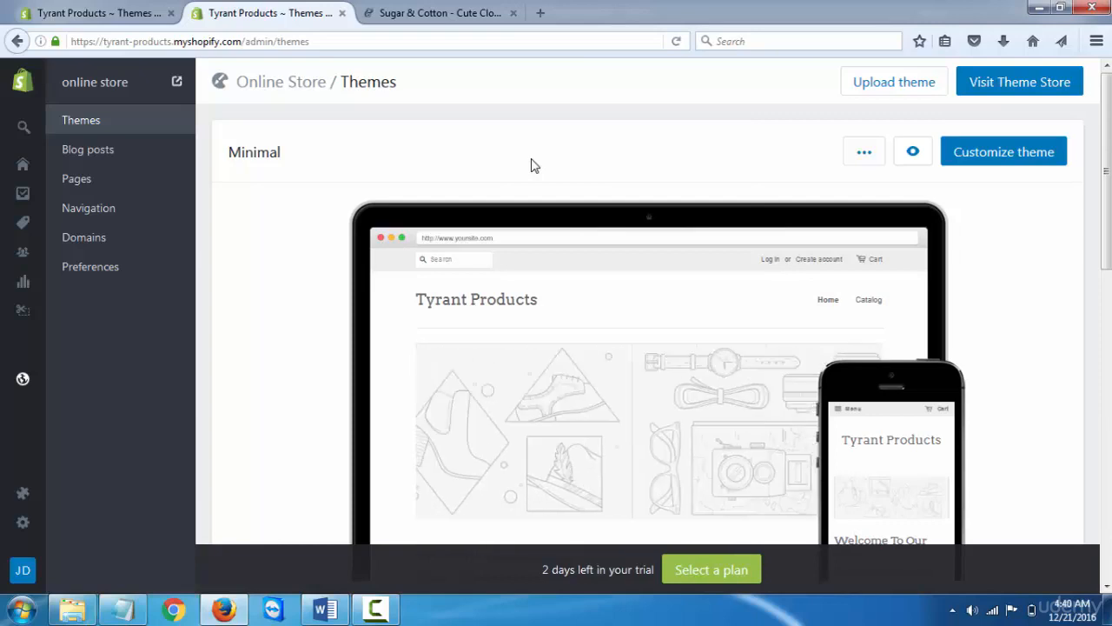
Step: Switch to the Sugar & Cotton example store and open its Game of Thrones catalog collection in a new browser tab
mouse_move(395, 203)
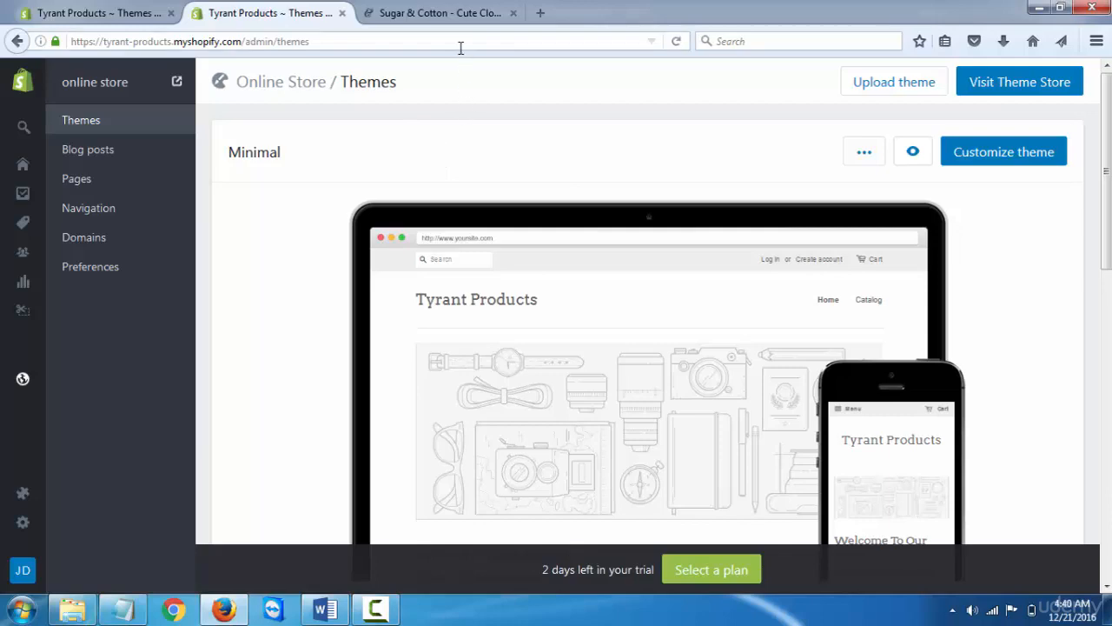
click(473, 16)
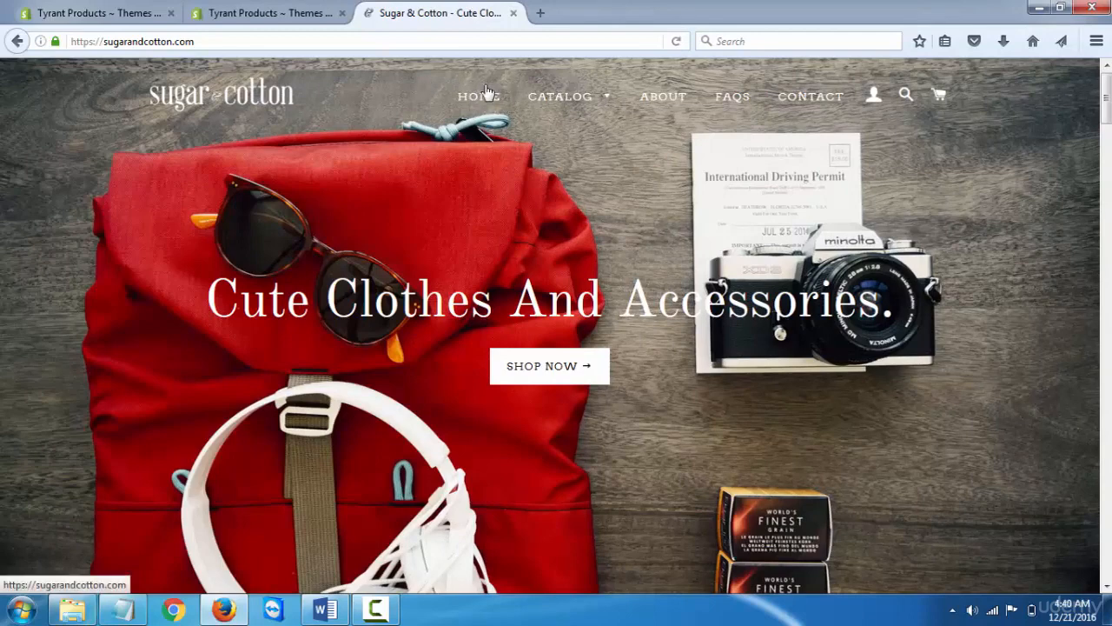
mouse_move(566, 107)
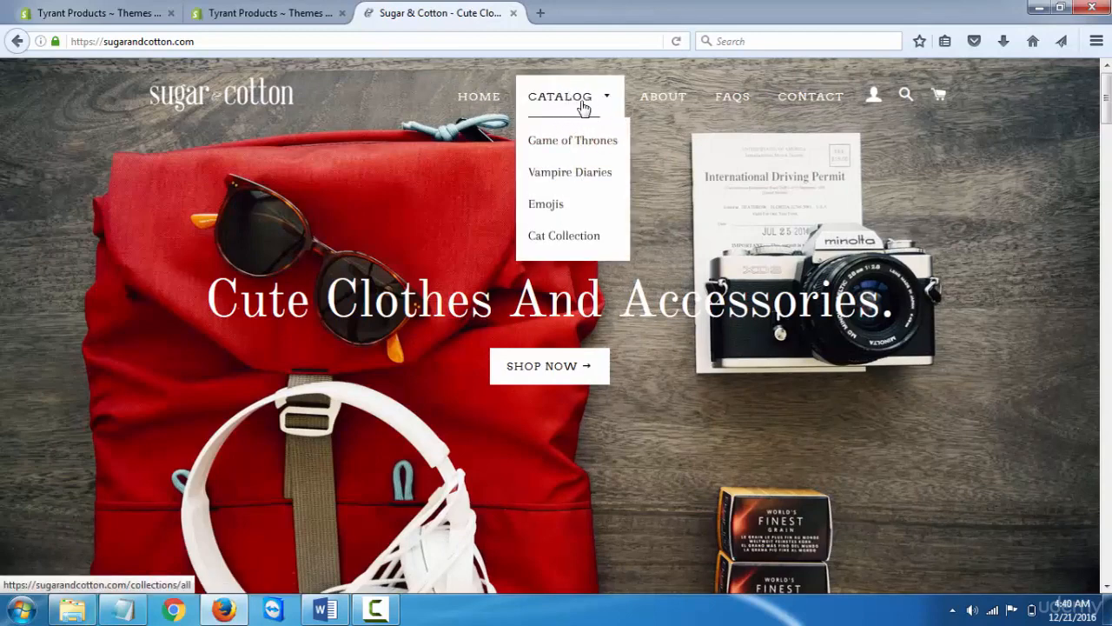
right_click(579, 150)
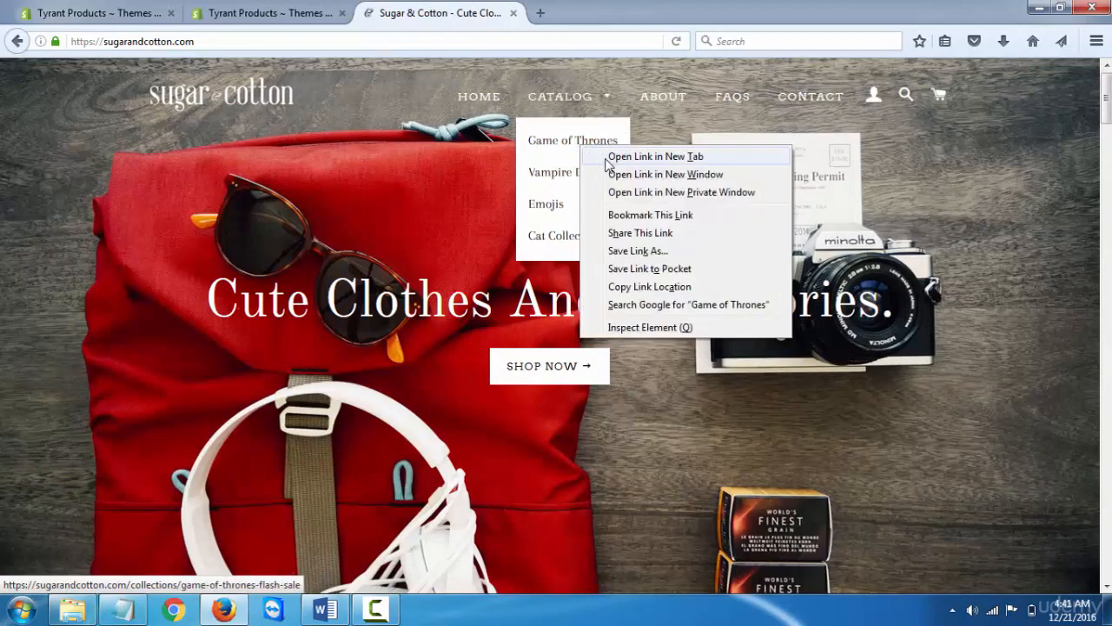
click(608, 156)
click(586, 18)
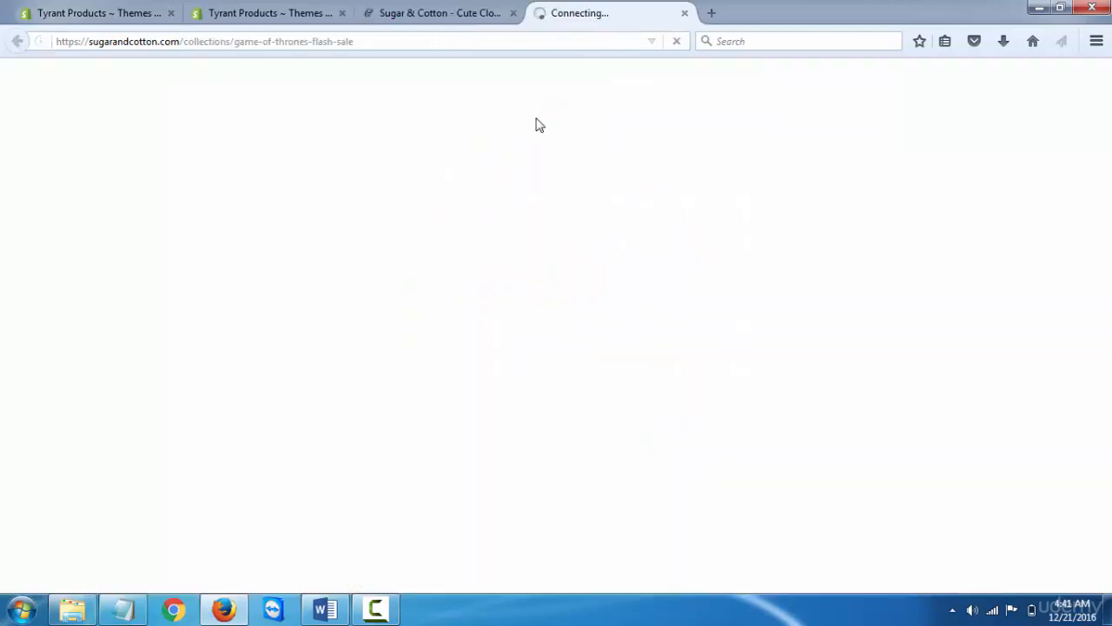
Step: Look through the products in the Game of Thrones flash sale collection and close that page
scroll(516, 179, down, 3)
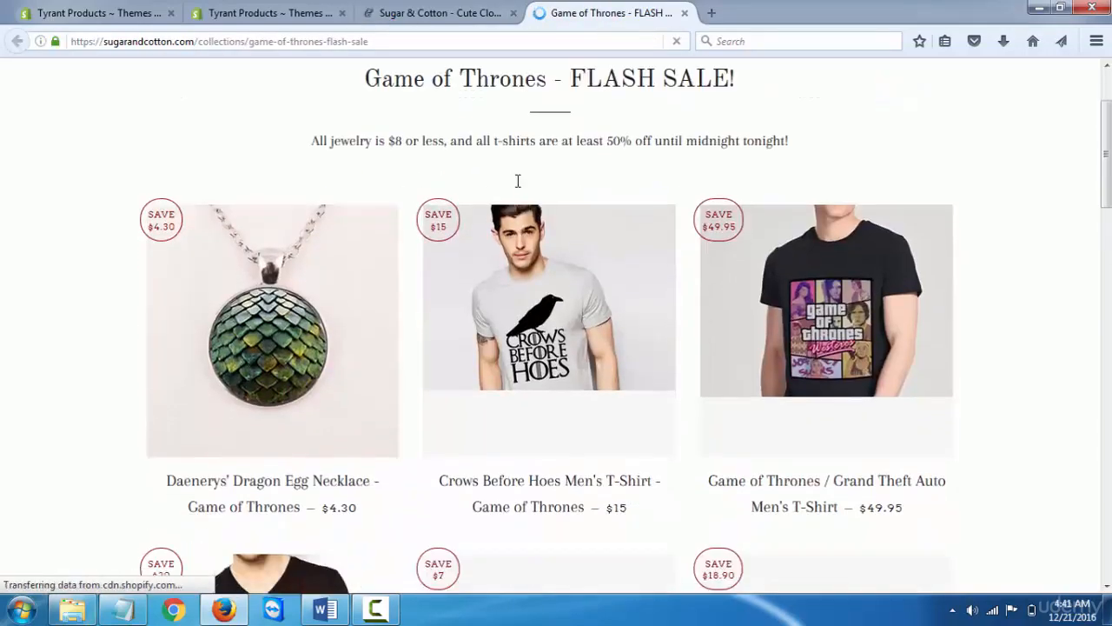
scroll(402, 278, down, 3)
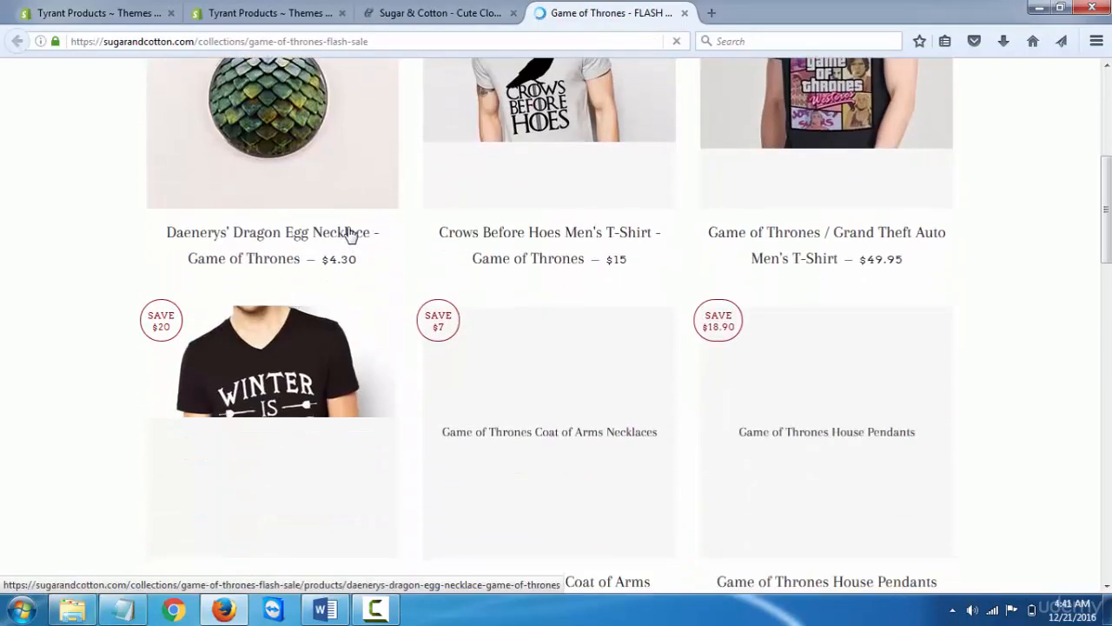
scroll(747, 226, up, 6)
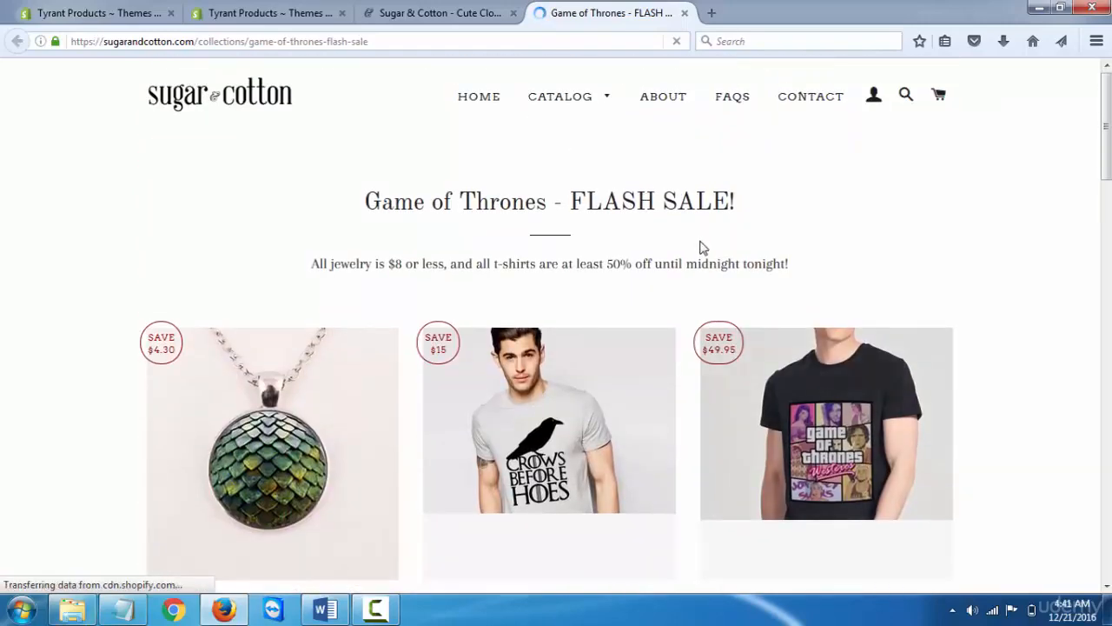
scroll(580, 244, down, 6)
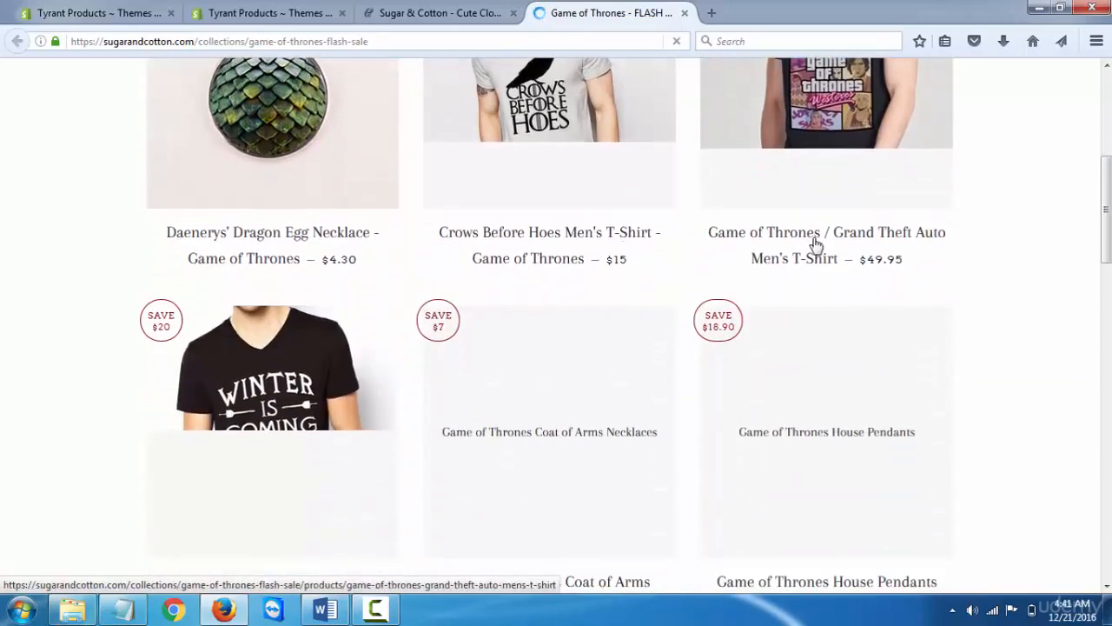
scroll(635, 283, down, 3)
scroll(713, 248, up, 9)
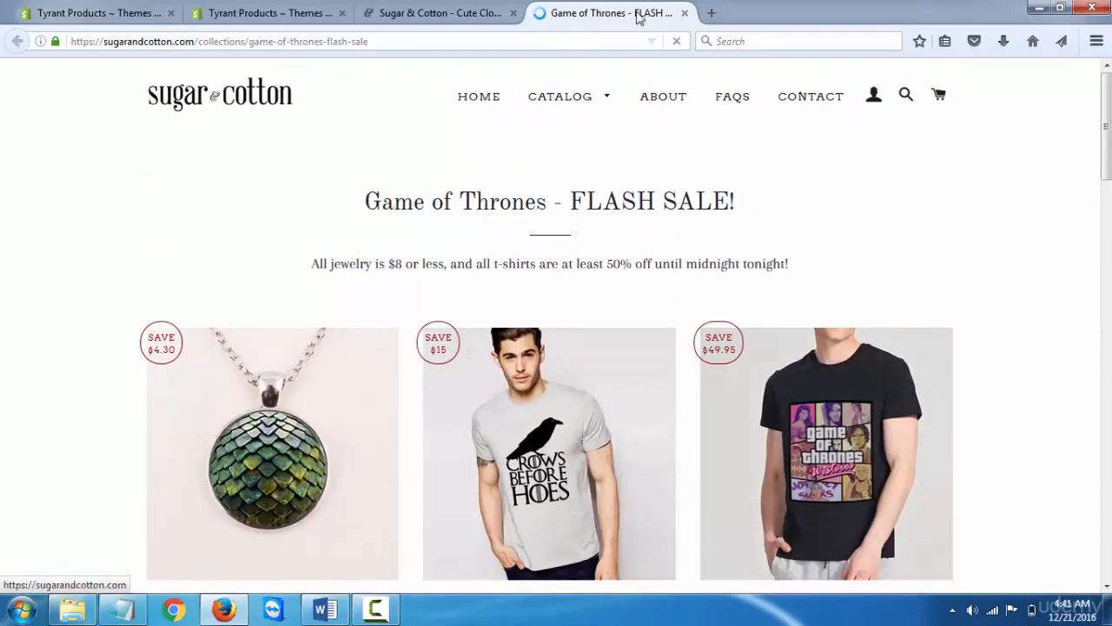
click(683, 14)
mouse_move(604, 97)
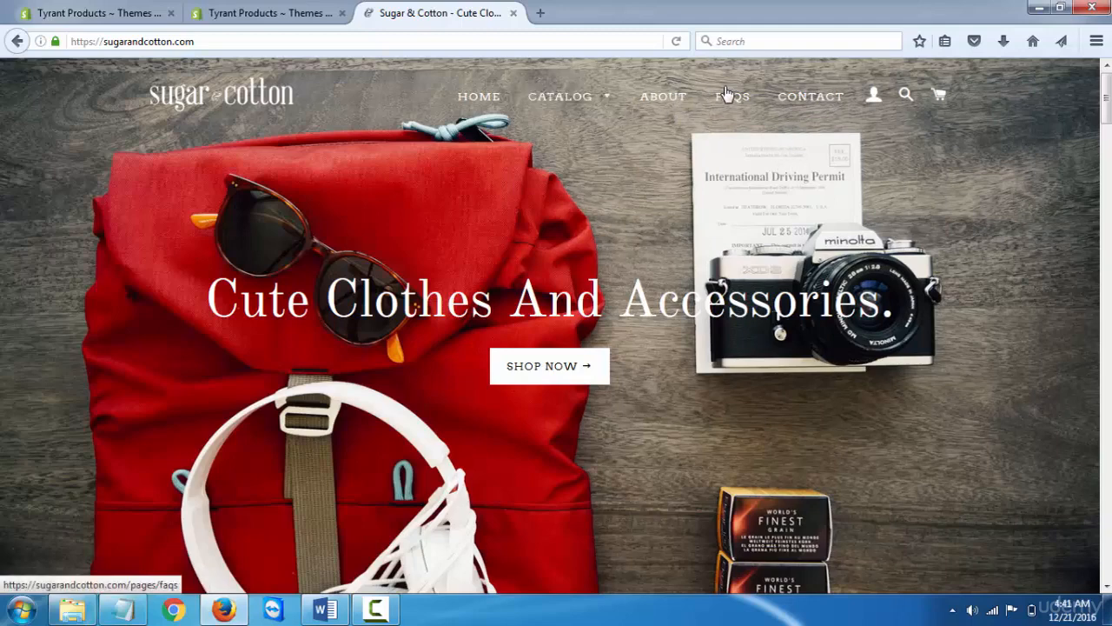
Step: Switch to Word and read through the prepared store welcome text and the shipping information text
click(263, 14)
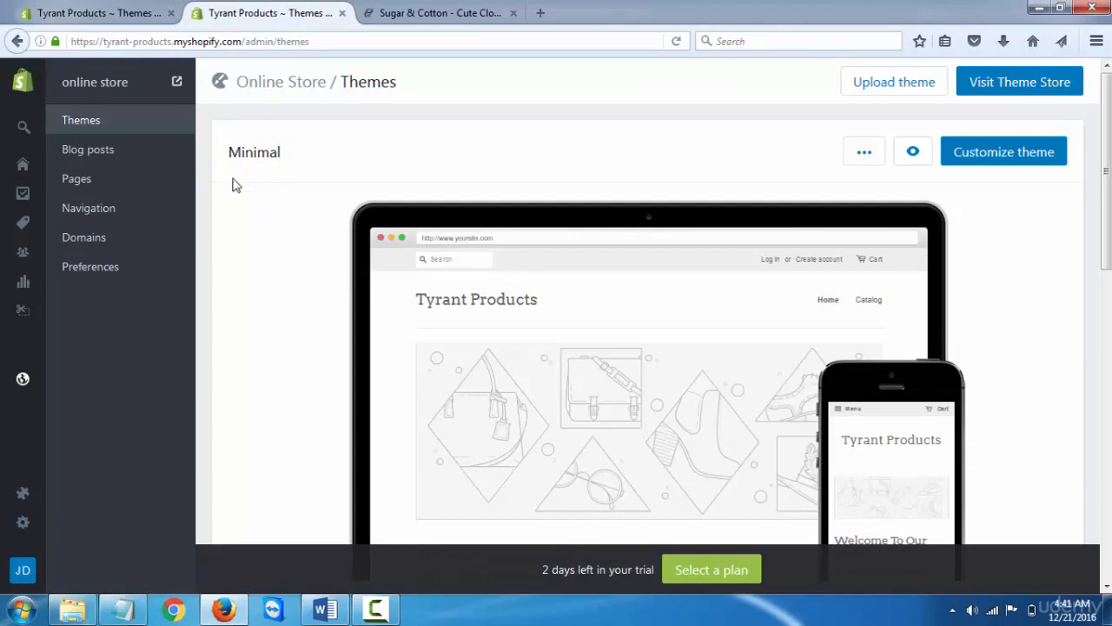
mouse_move(398, 435)
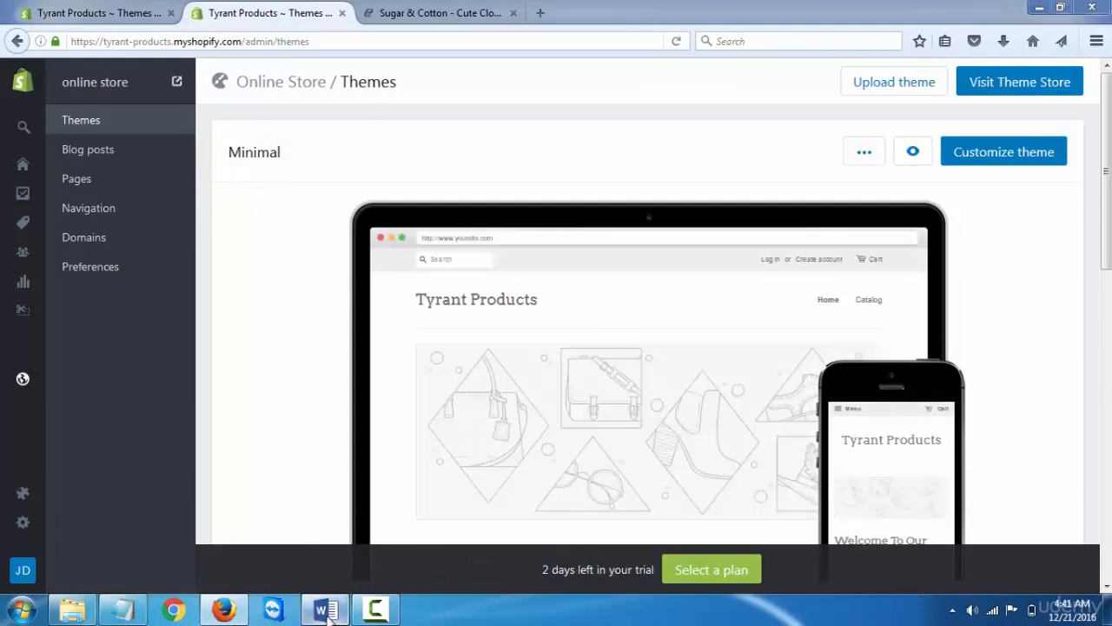
click(325, 609)
scroll(503, 213, up, 10)
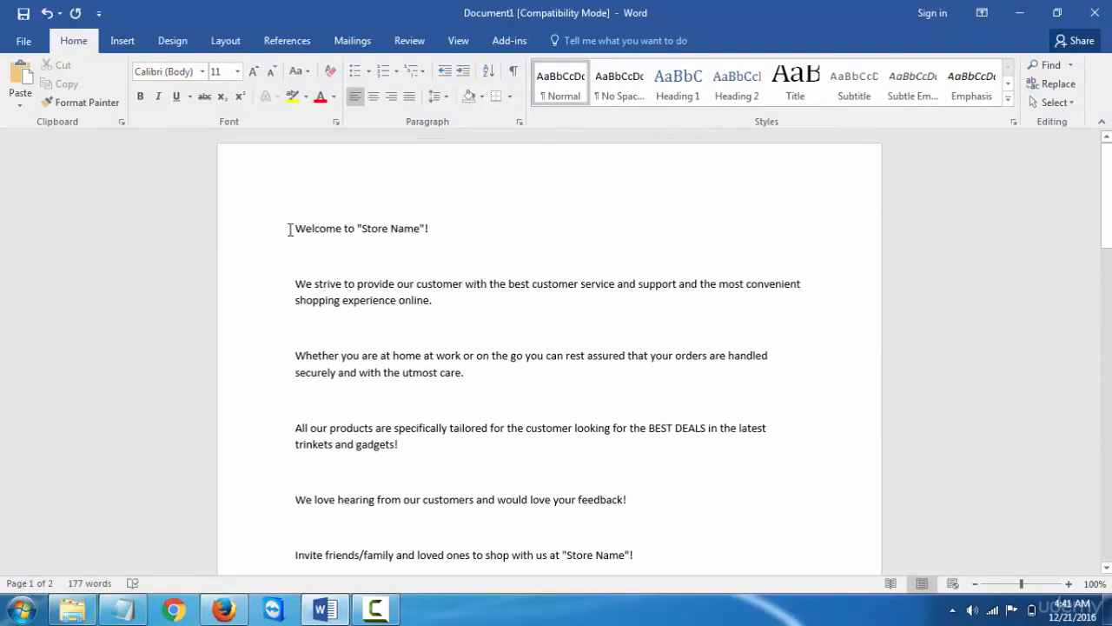
drag(290, 229, 486, 340)
click(484, 356)
scroll(565, 435, down, 1)
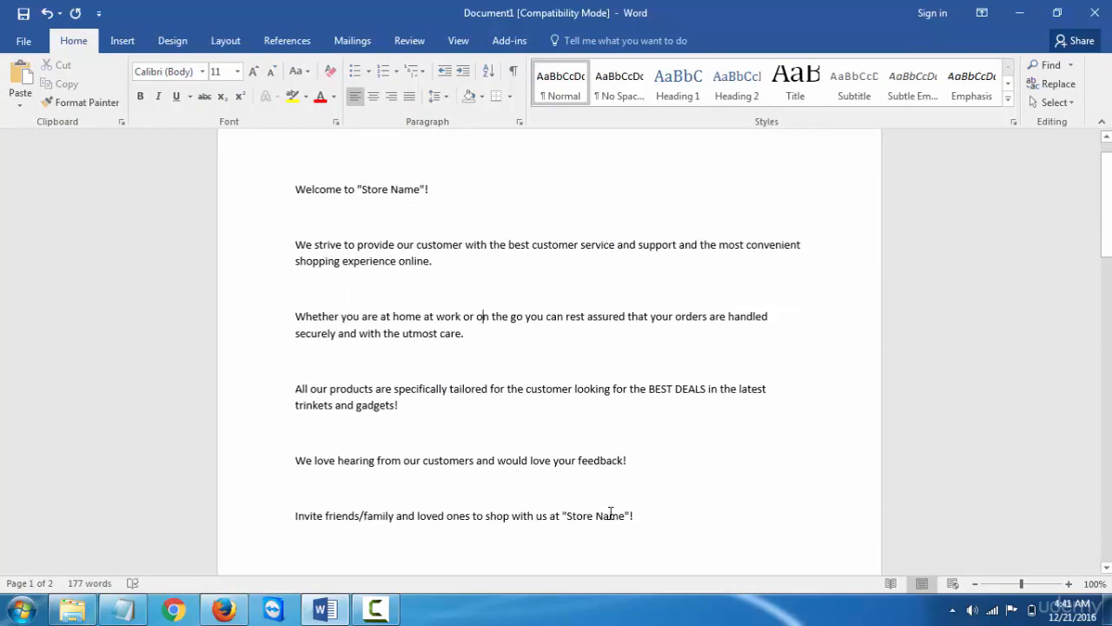
scroll(482, 250, down, 2)
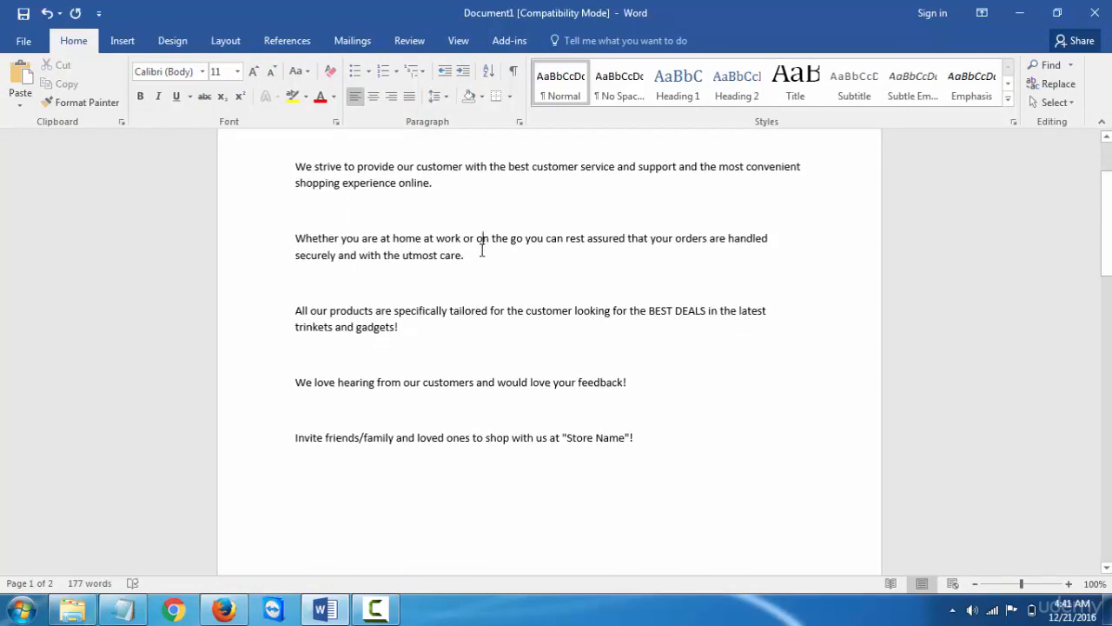
scroll(482, 251, down, 10)
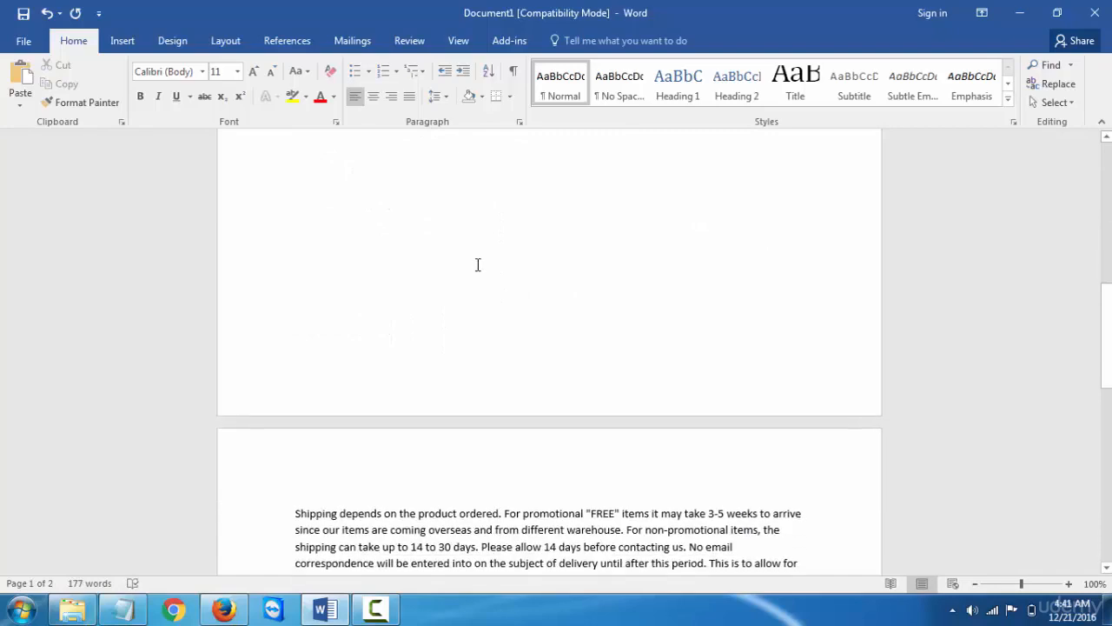
scroll(477, 264, down, 4)
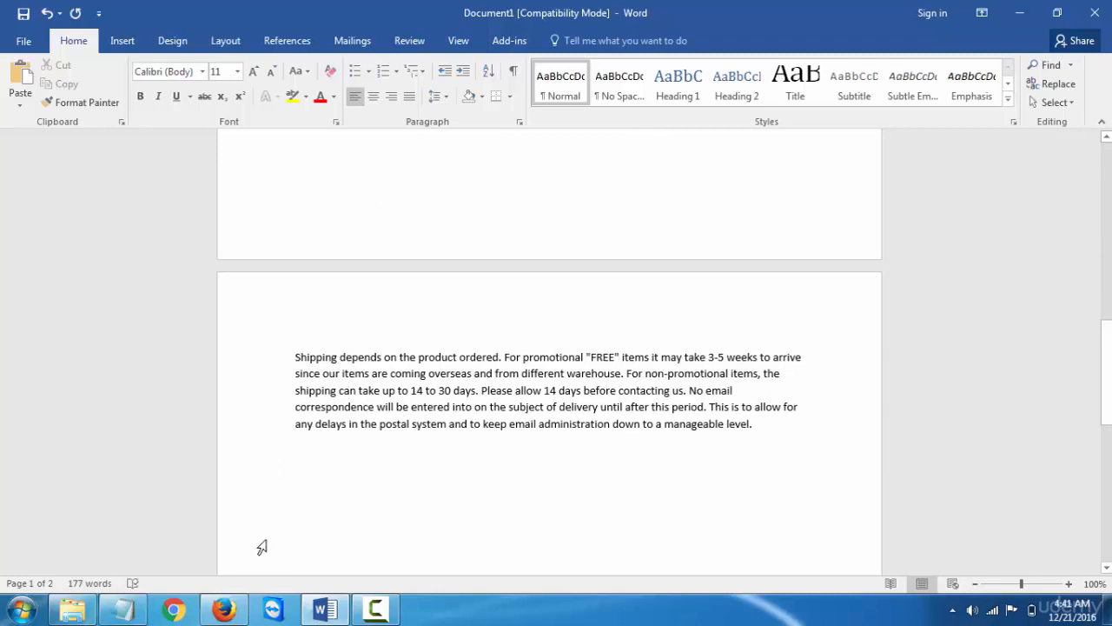
Step: Switch back to Firefox and open the Tyrant Products store's Navigation page in a new browser tab
click(228, 609)
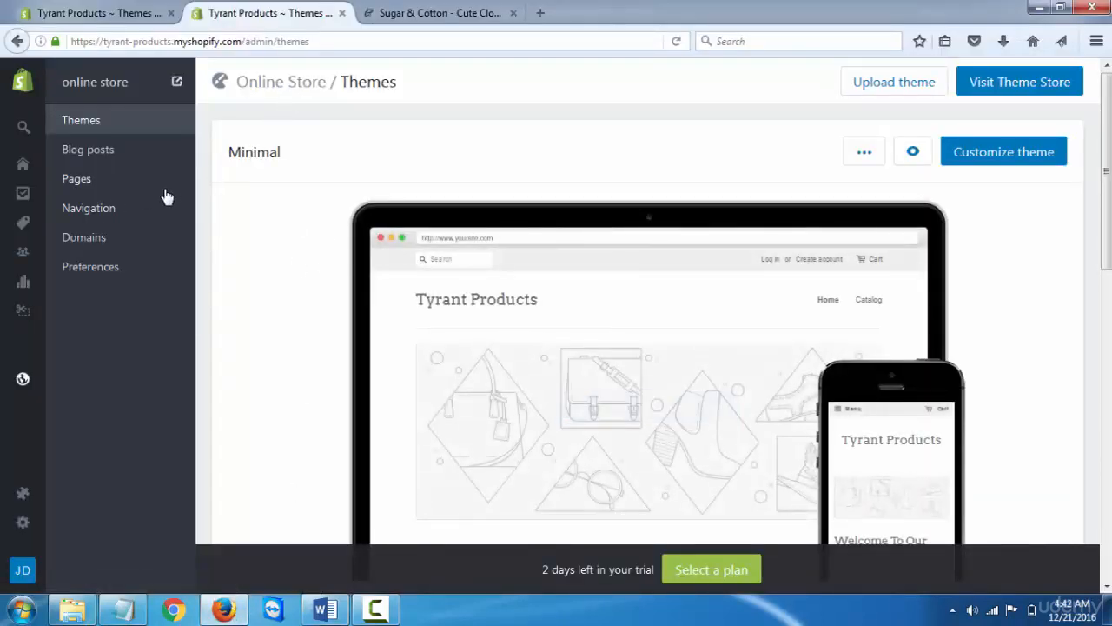
right_click(120, 208)
click(153, 217)
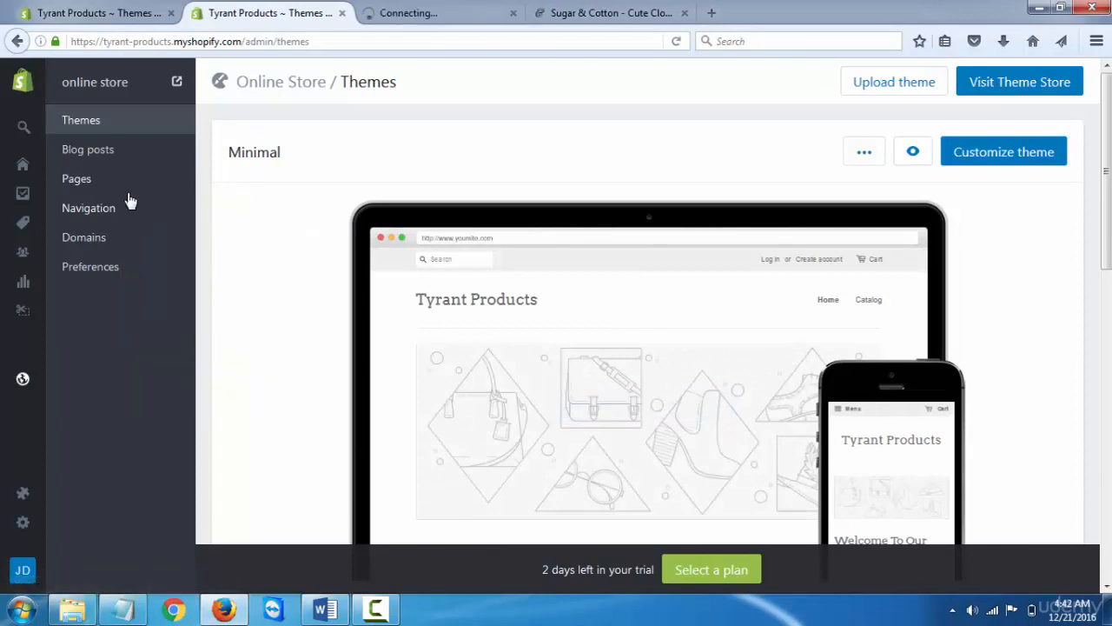
click(444, 11)
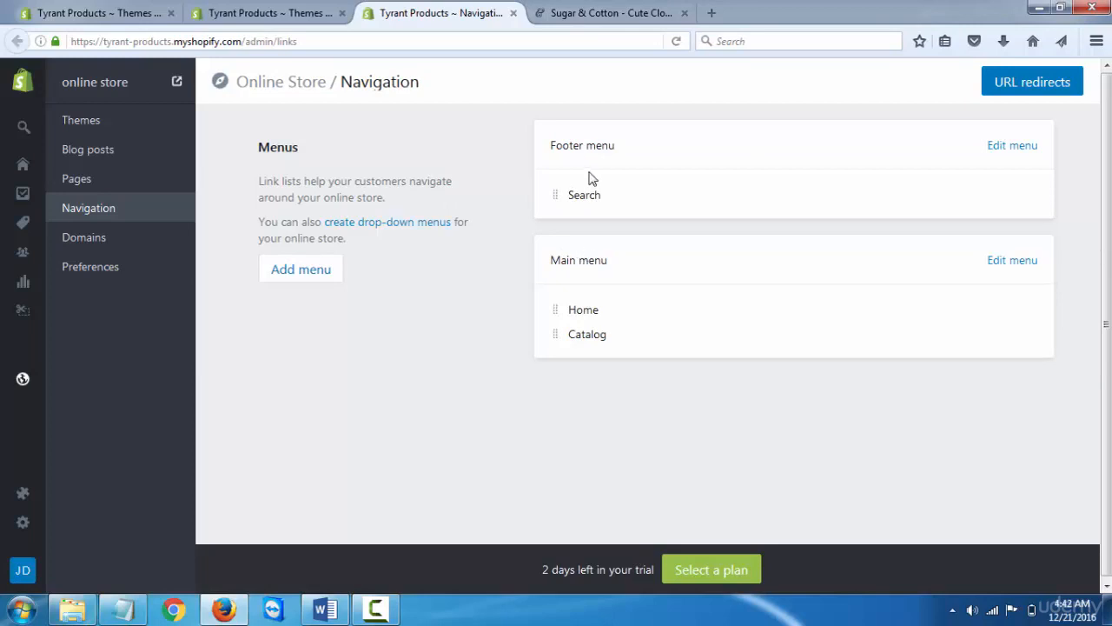
Step: Start a new navigation menu with two menu items named "Abous Us" and "Shipping Info"
click(328, 276)
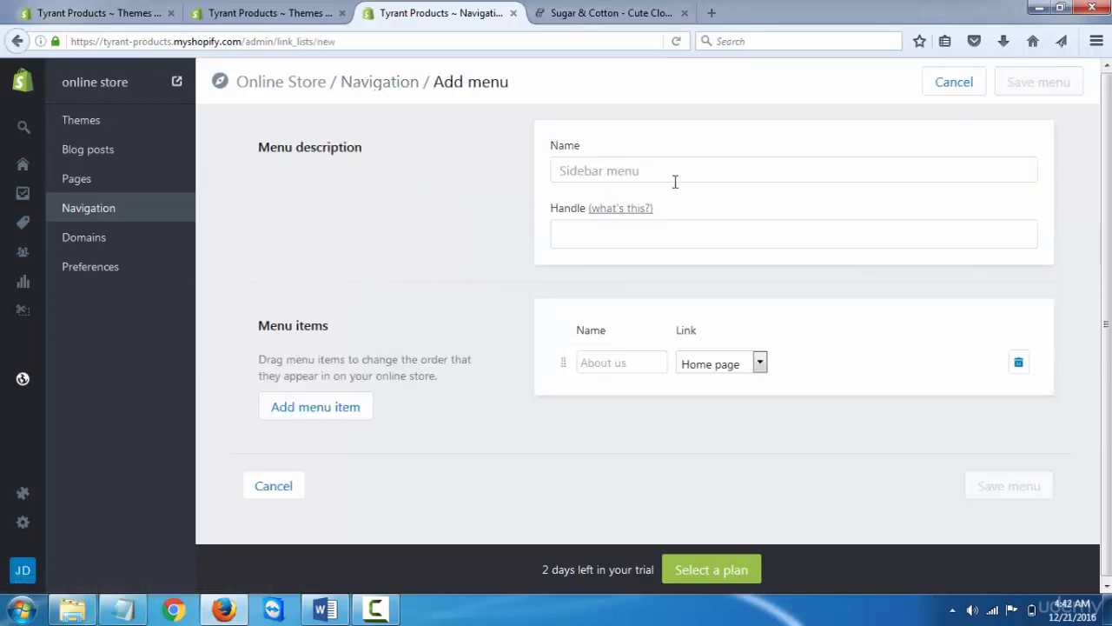
click(598, 172)
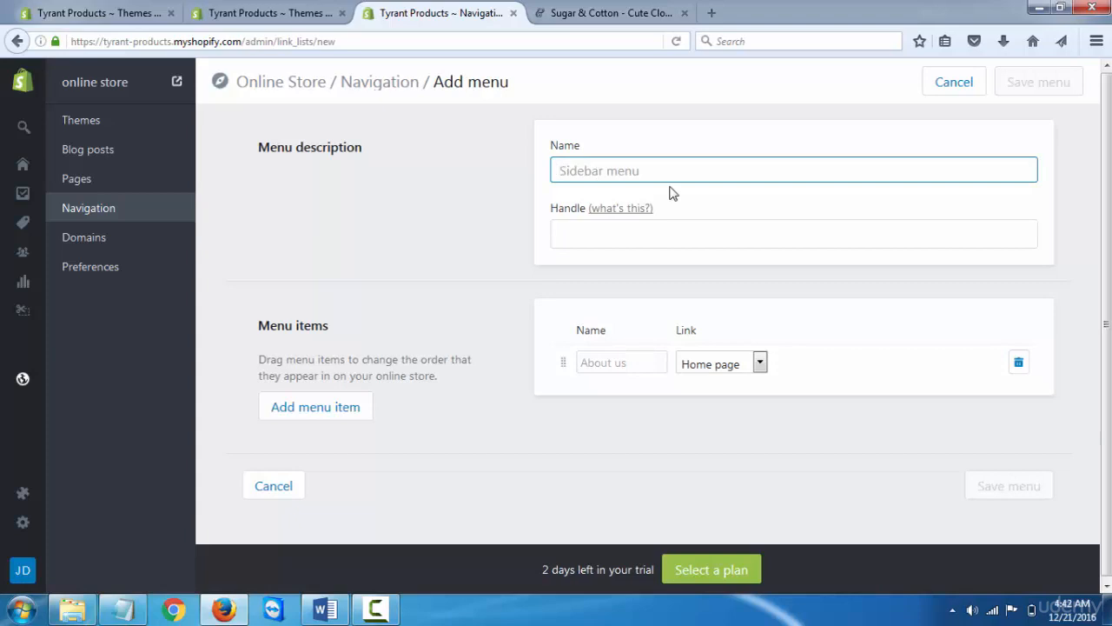
click(634, 366)
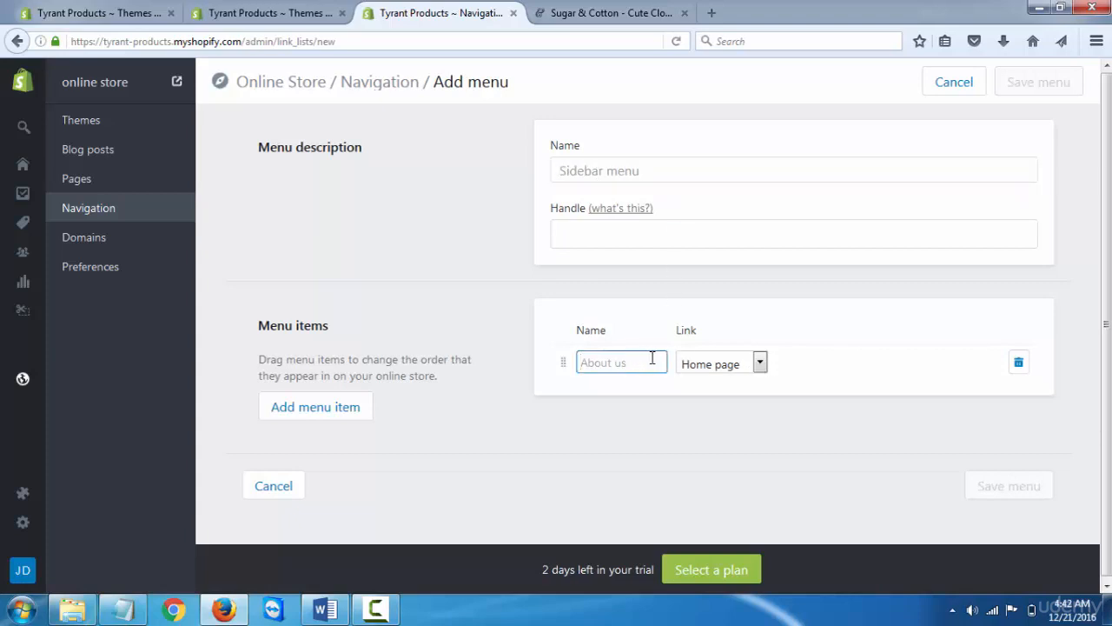
text(Abous Us)
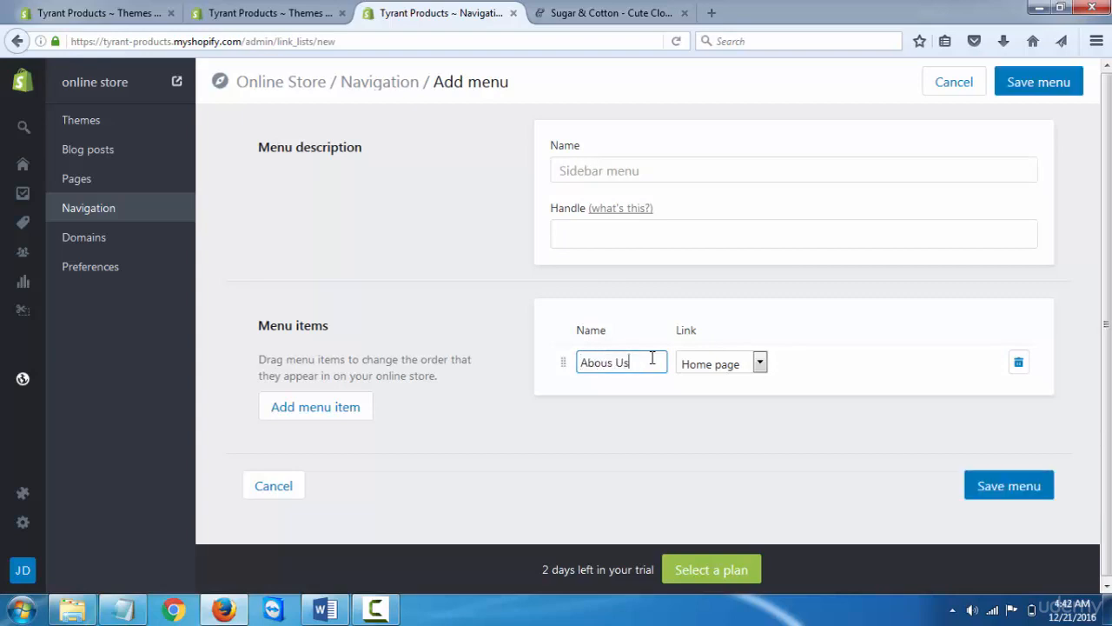
click(352, 416)
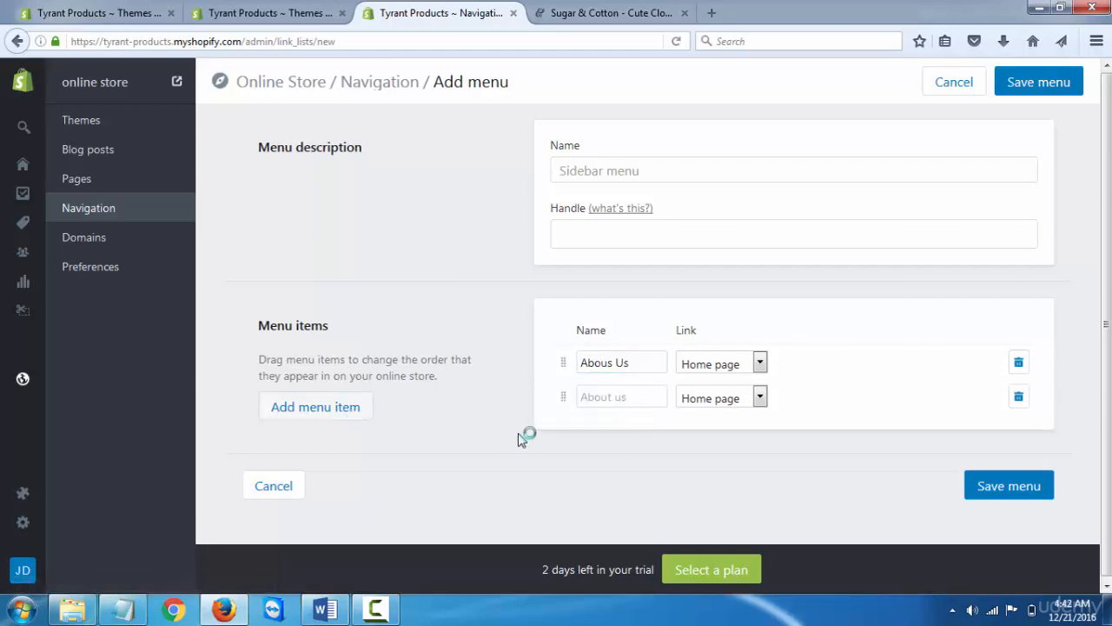
click(622, 397)
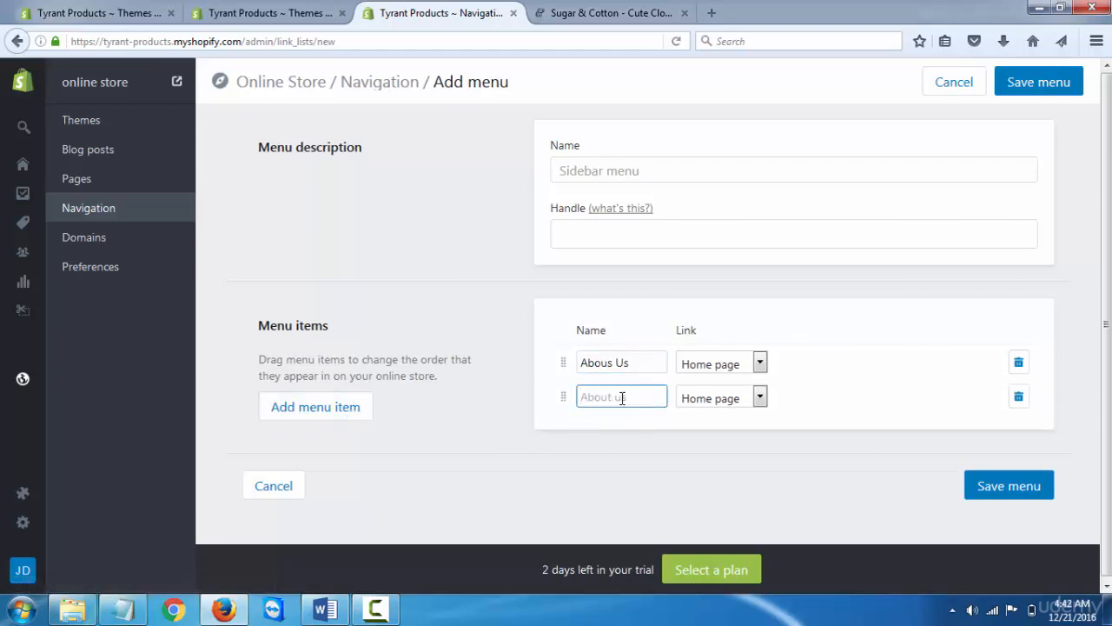
text(Shipping Info)
Step: Add two more menu items below Shipping Info, named "FAQ" and "Contact Us"
click(364, 410)
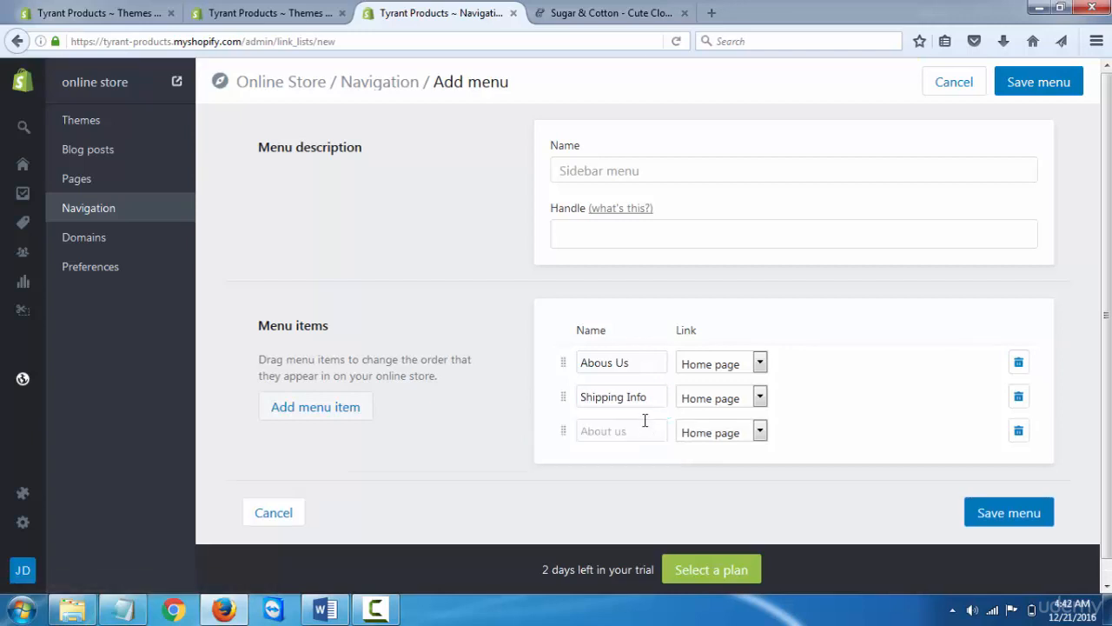
click(639, 430)
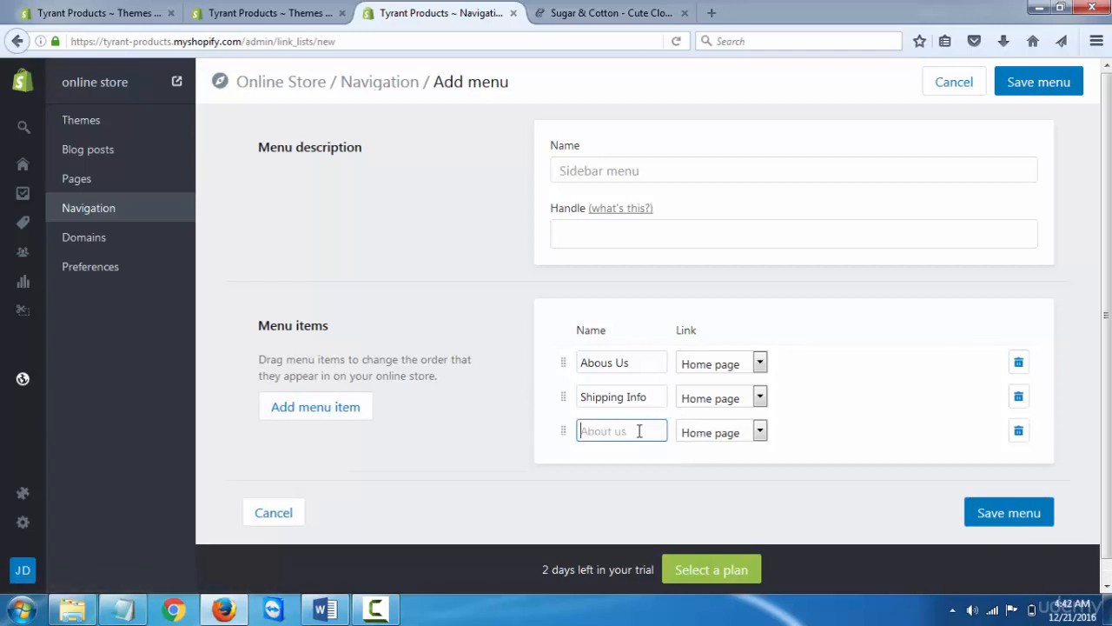
click(759, 364)
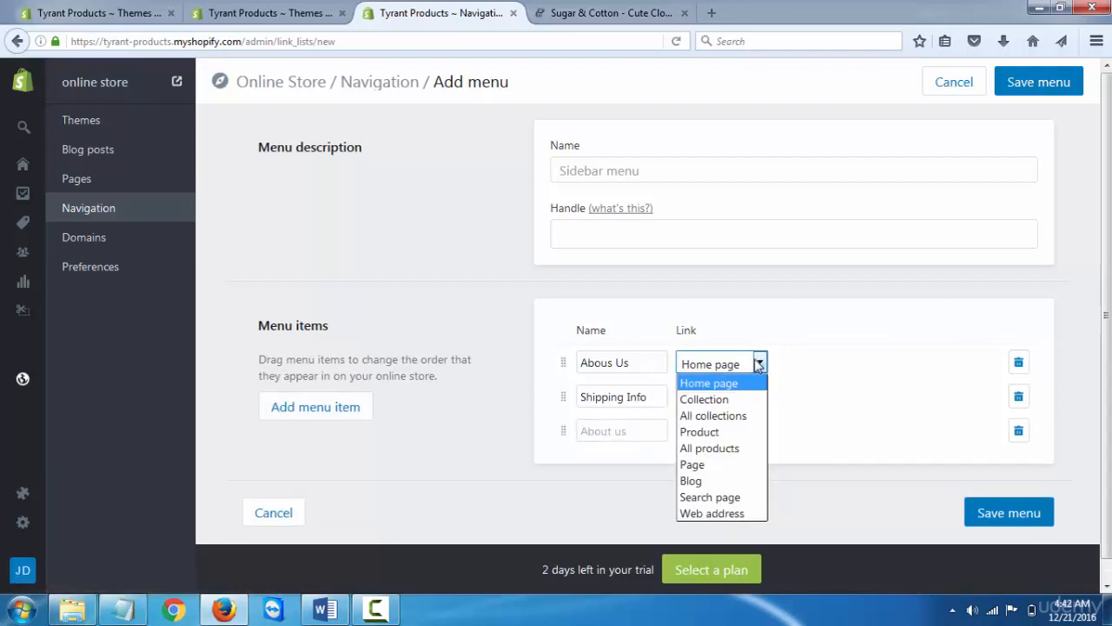
click(633, 428)
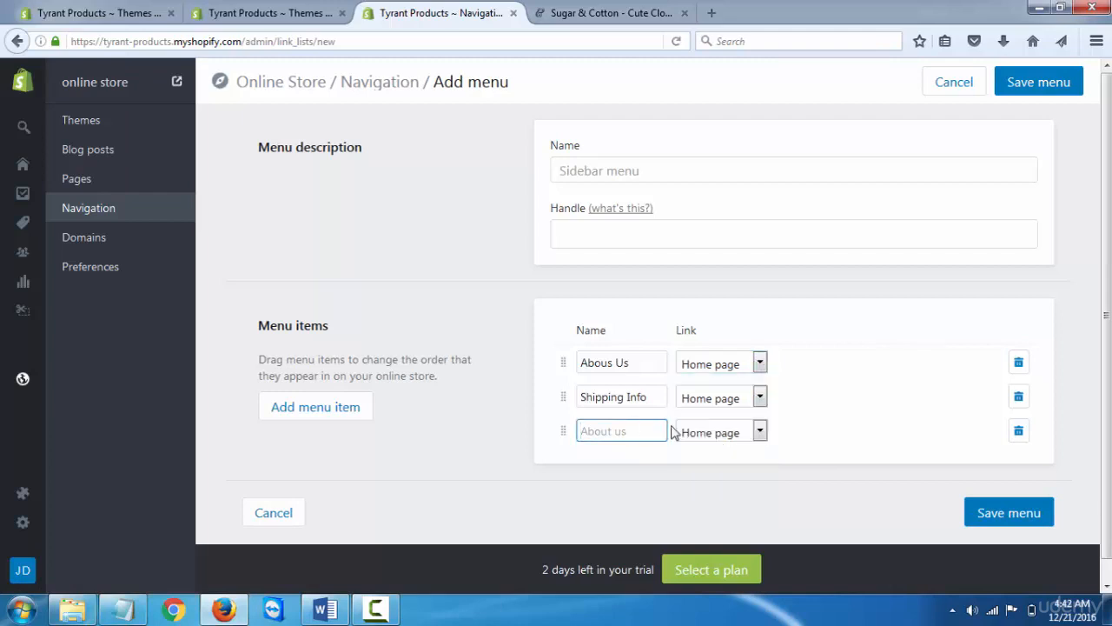
text(FAQ)
click(318, 418)
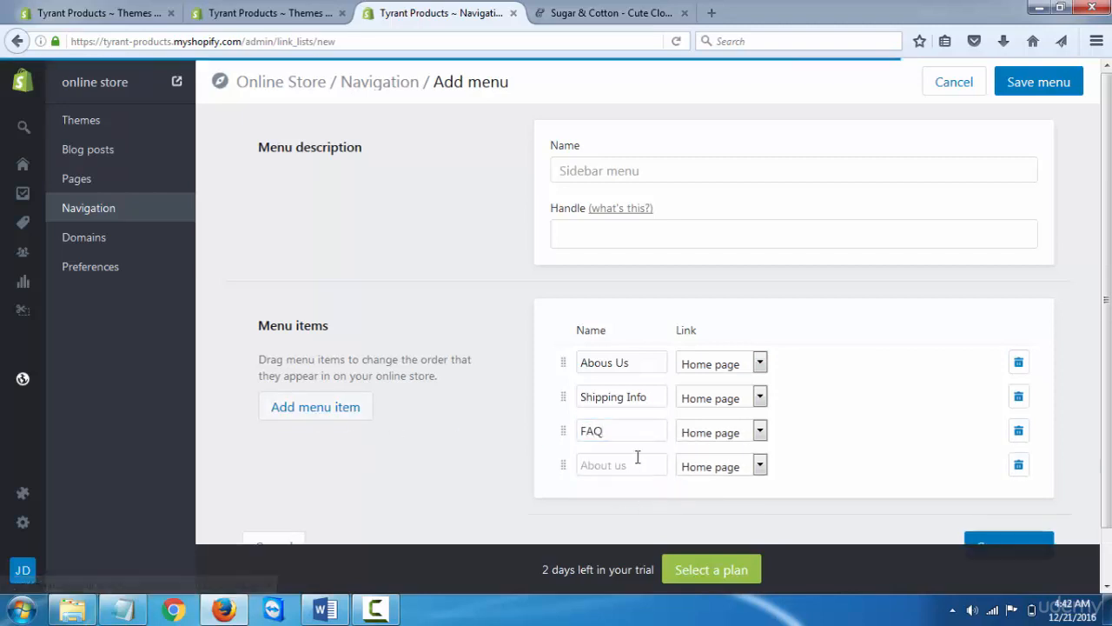
click(637, 465)
text(Contact Us)
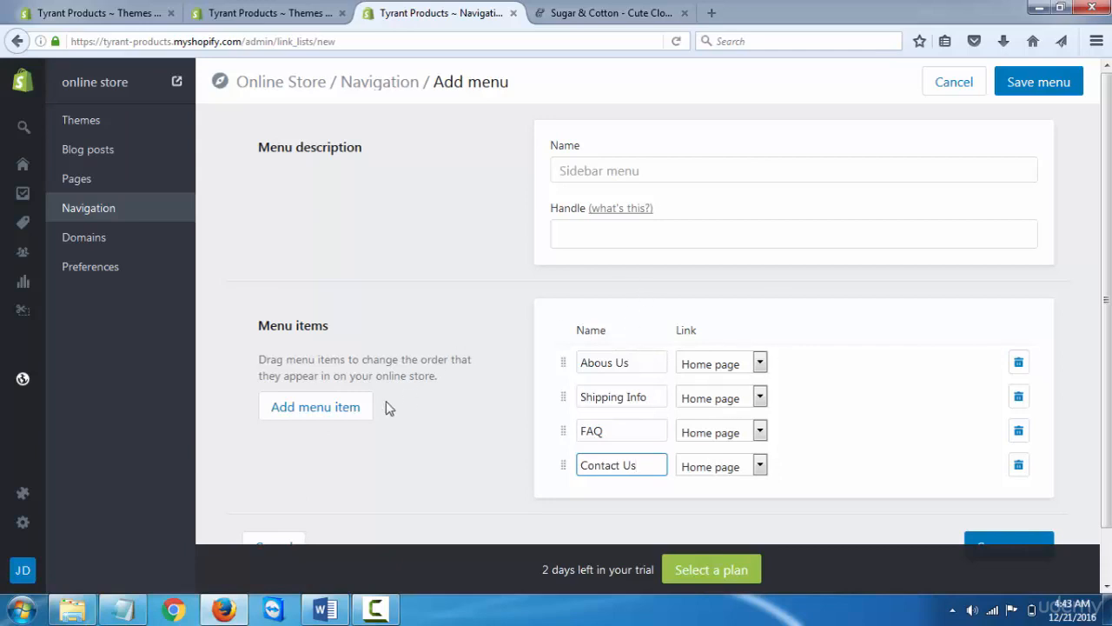
Step: Add a menu item named "Collections" and move it to the first place in the menu items list
click(365, 410)
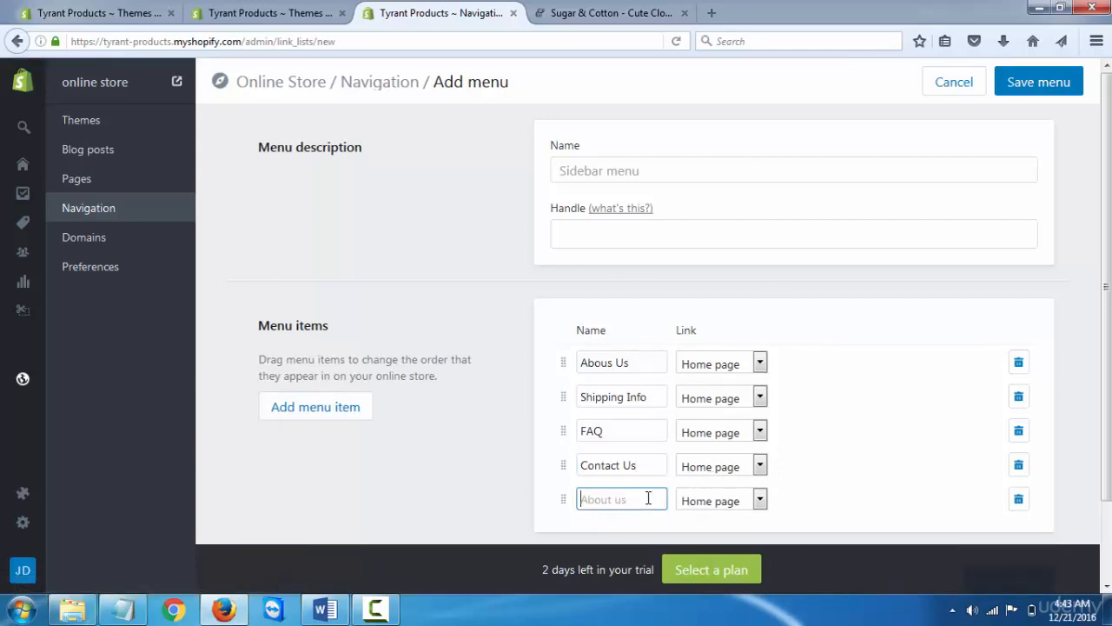
text(Collections)
drag(563, 502, 563, 359)
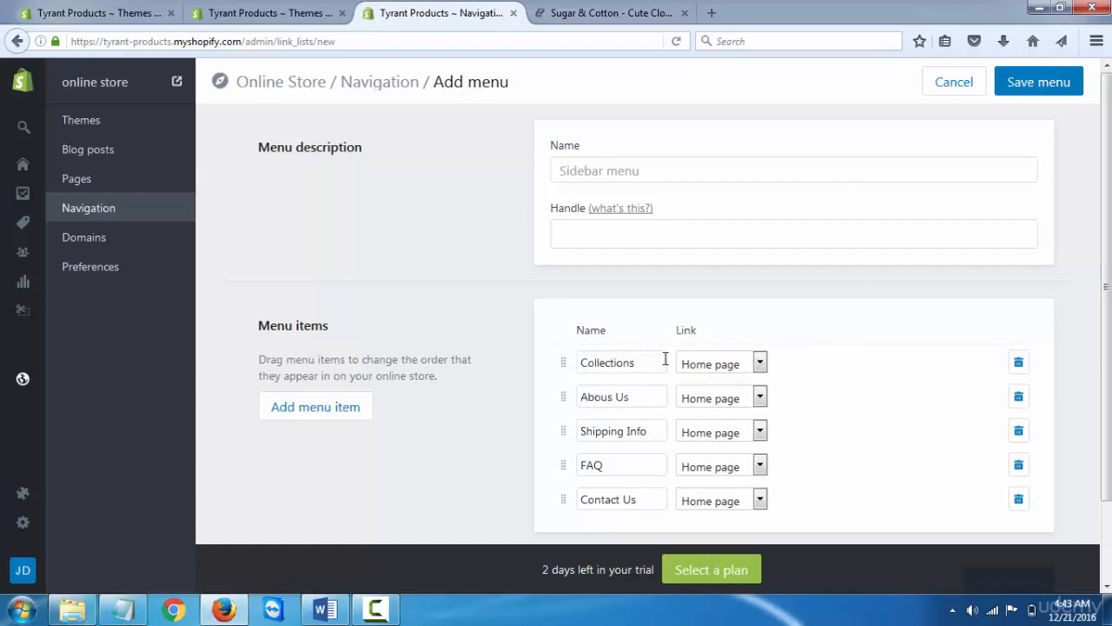
Step: Link the Collections menu item to All collections and set the Abous Us item's link type to Page
click(760, 364)
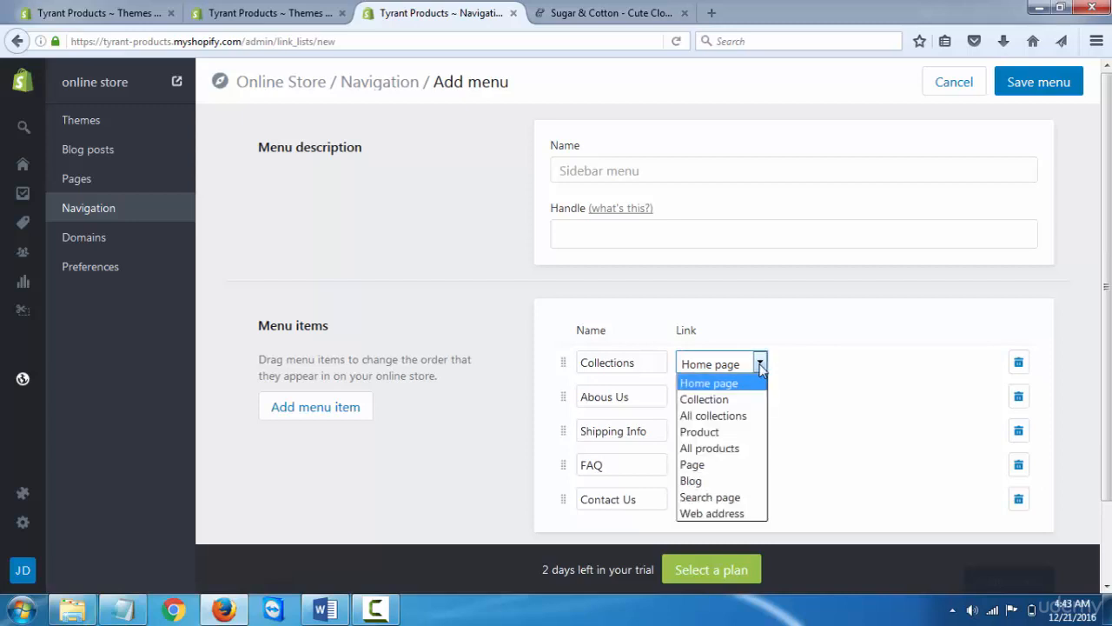
click(741, 419)
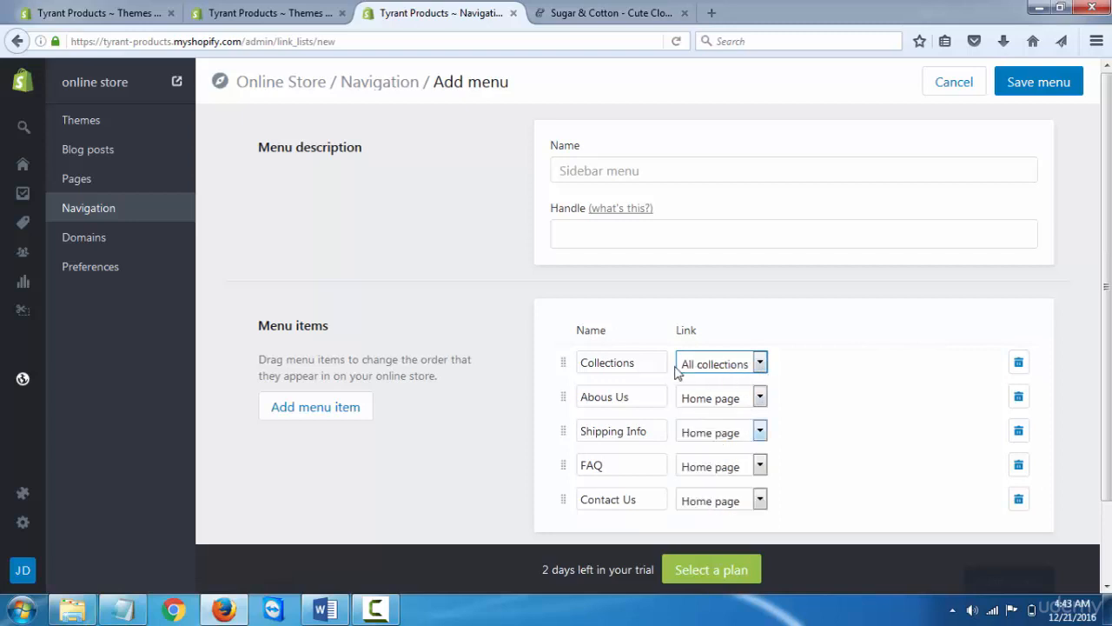
click(747, 398)
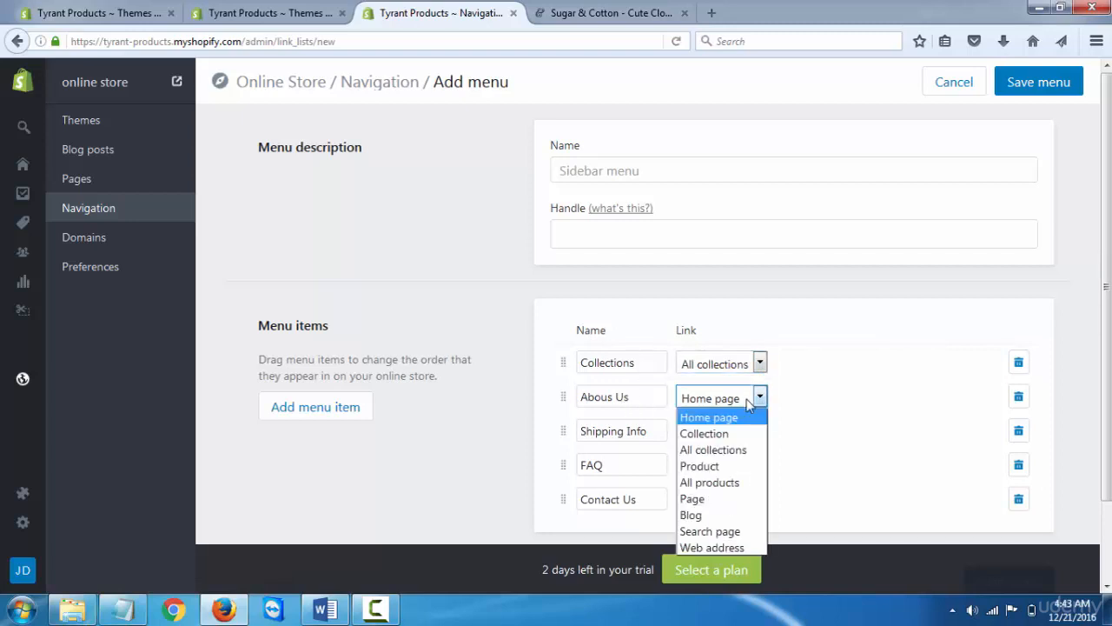
click(740, 501)
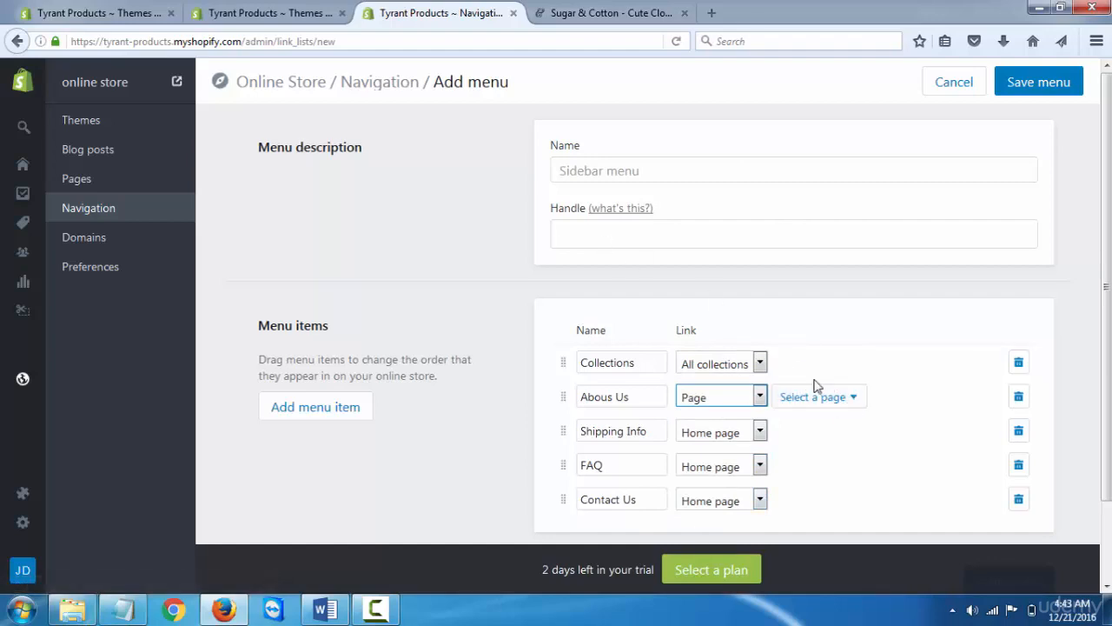
Step: Set the link type of the Shipping Info, FAQ and Contact Us menu items to Page
scroll(737, 359, down, 2)
click(754, 352)
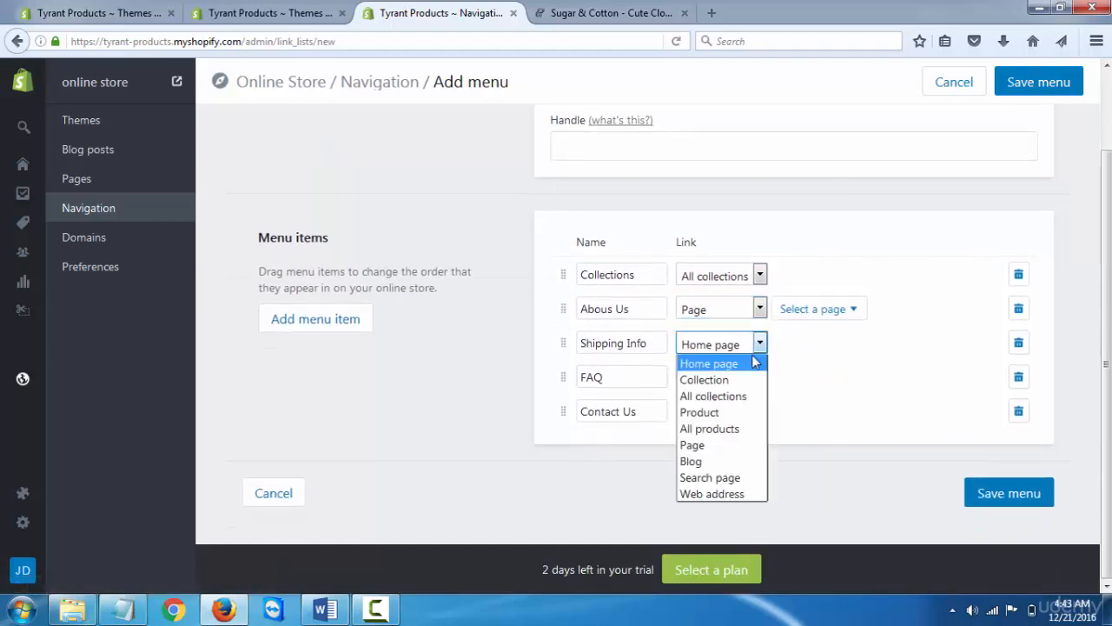
click(722, 443)
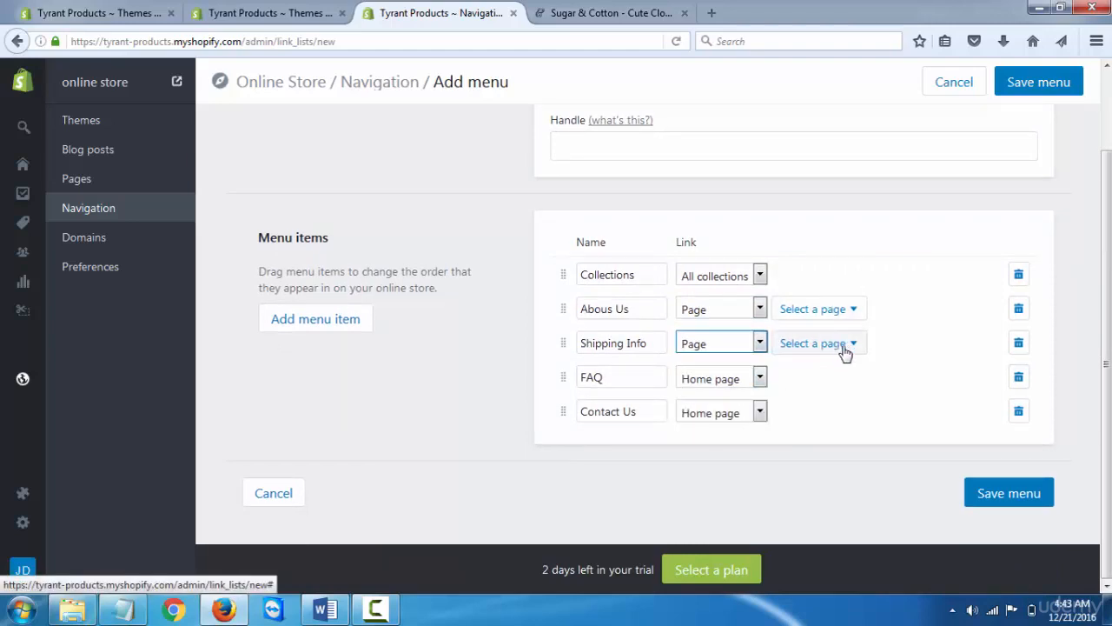
click(842, 347)
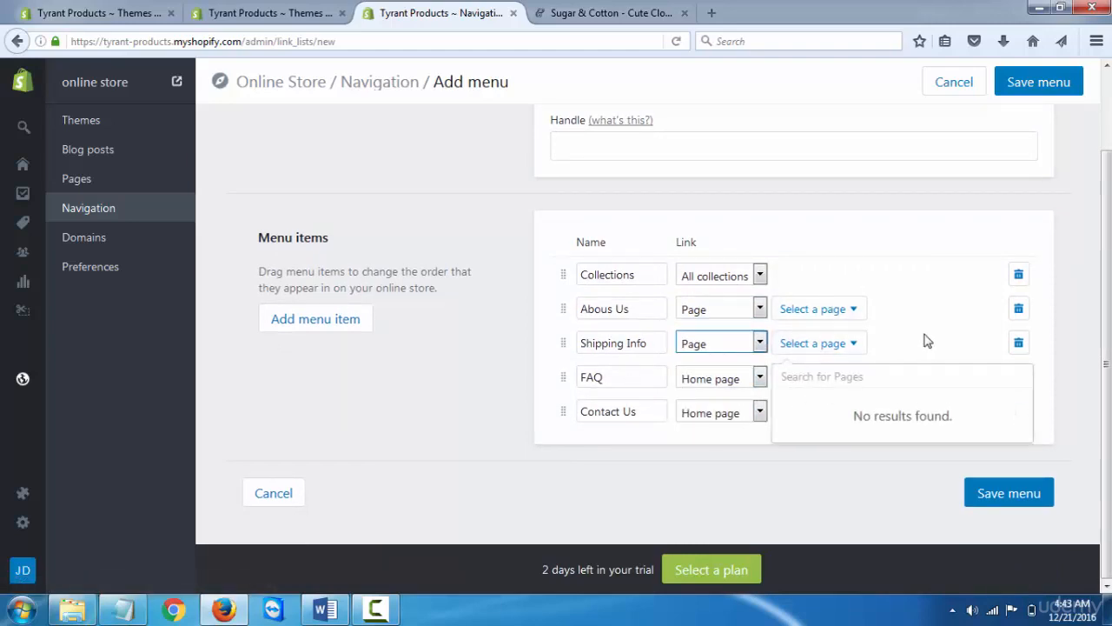
click(642, 380)
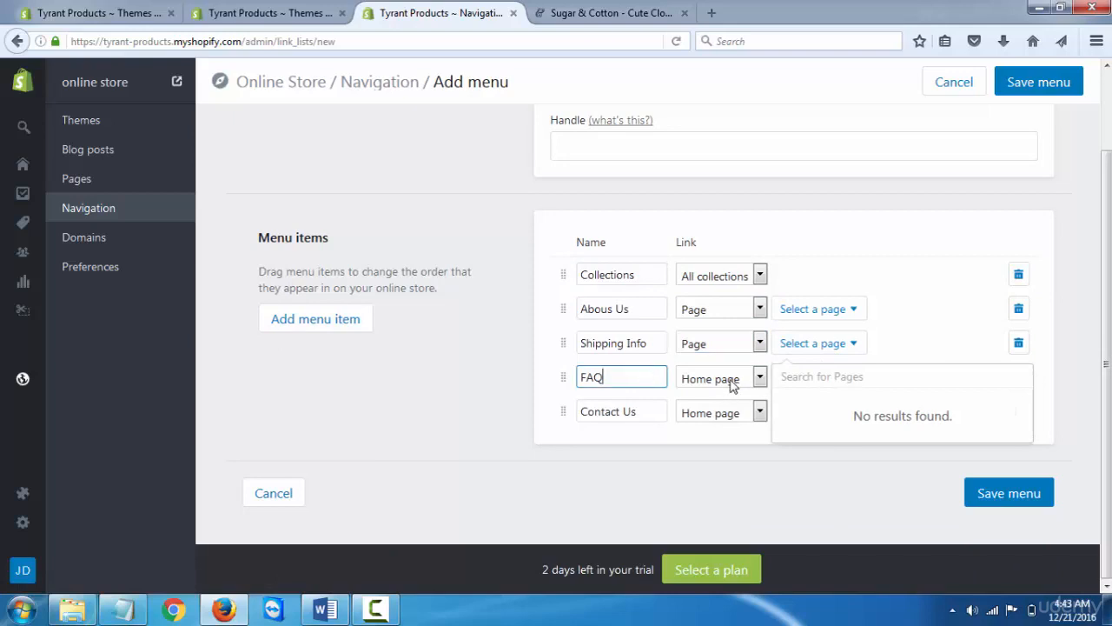
click(734, 385)
click(739, 477)
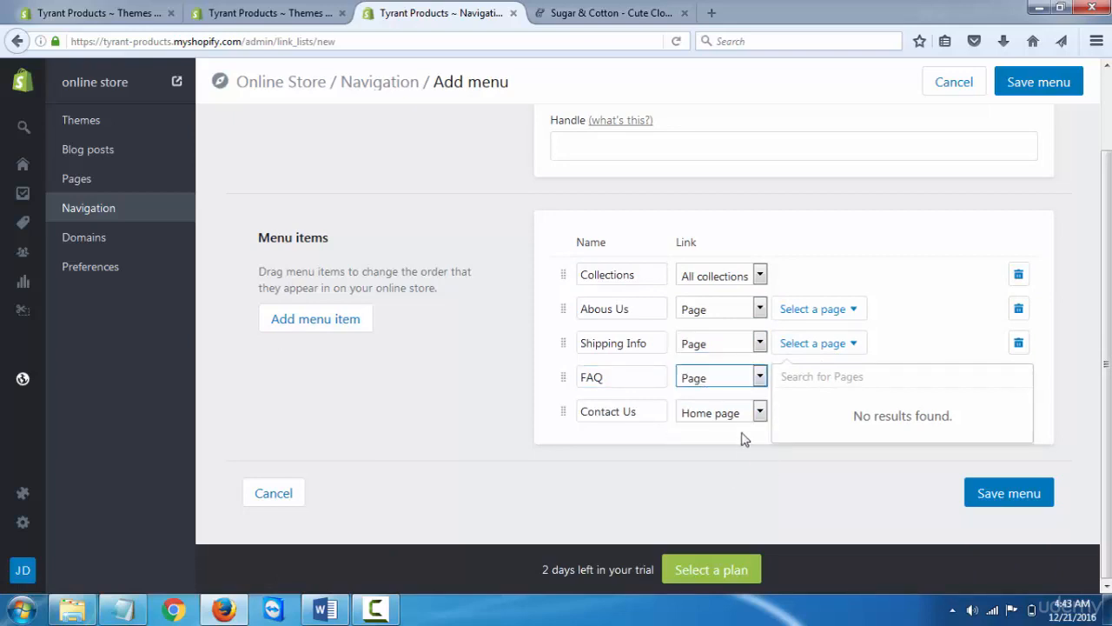
click(741, 425)
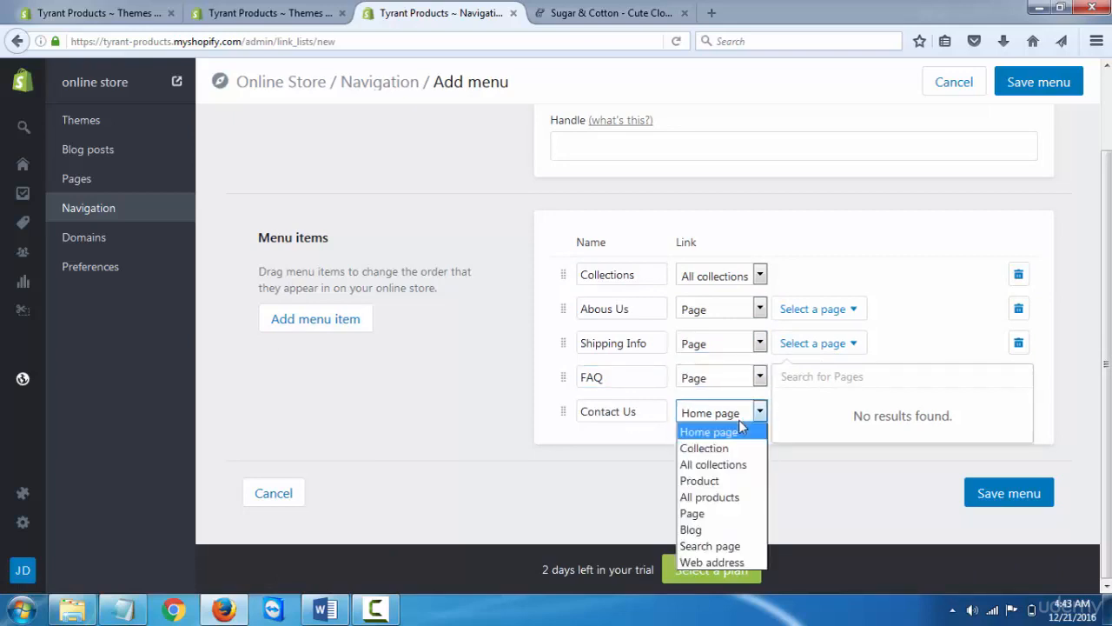
click(732, 513)
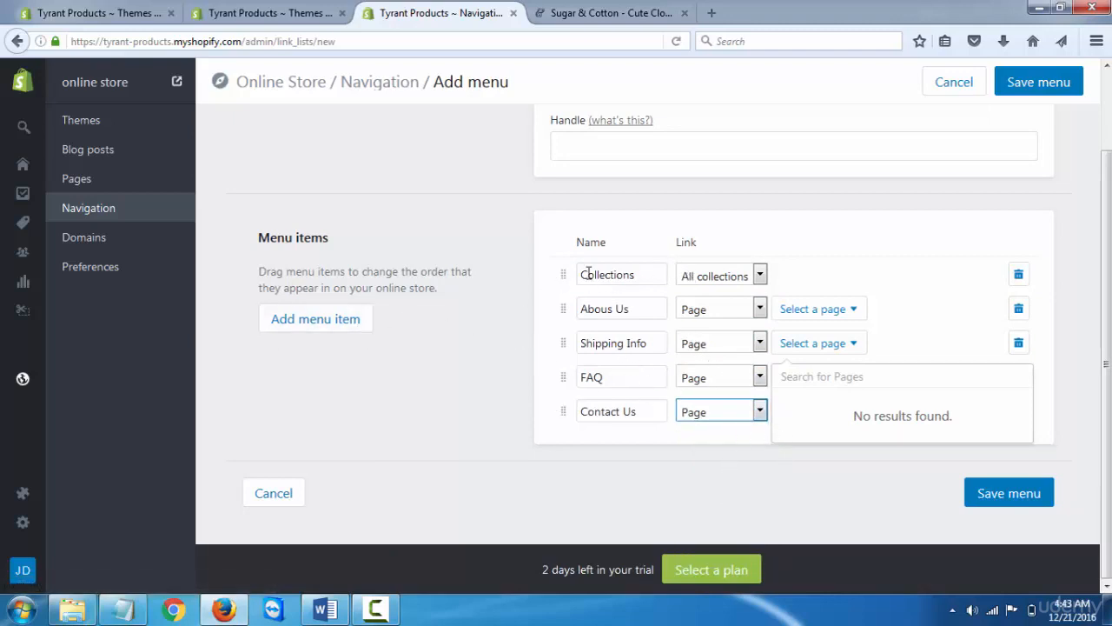
Step: Try out an additional menu item named "Best Sellers" with link type Collection and delete it again
click(356, 325)
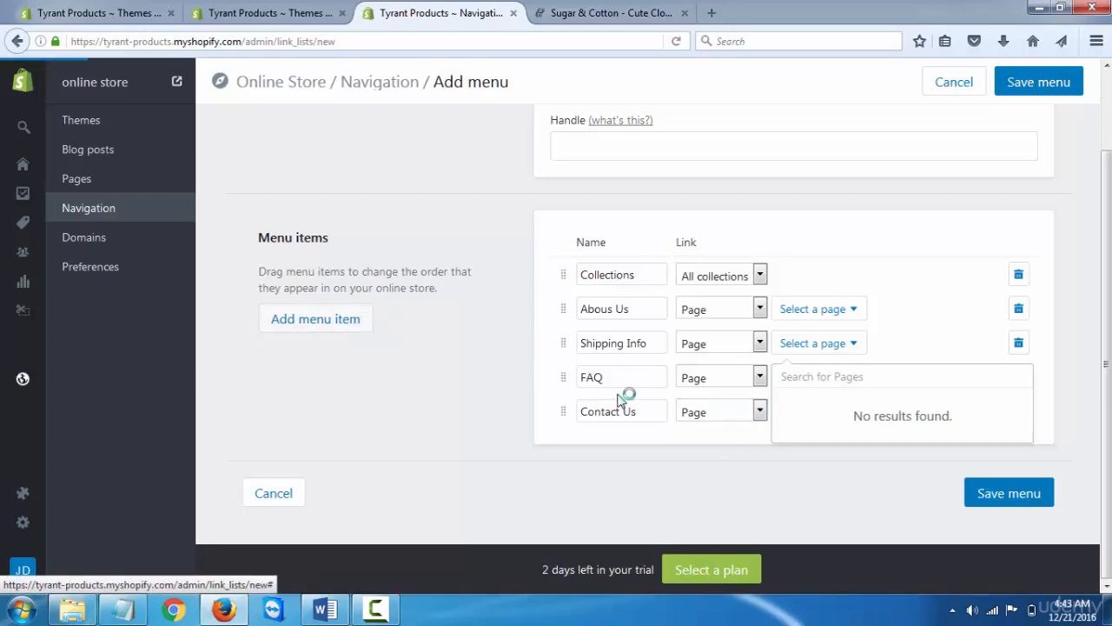
click(653, 443)
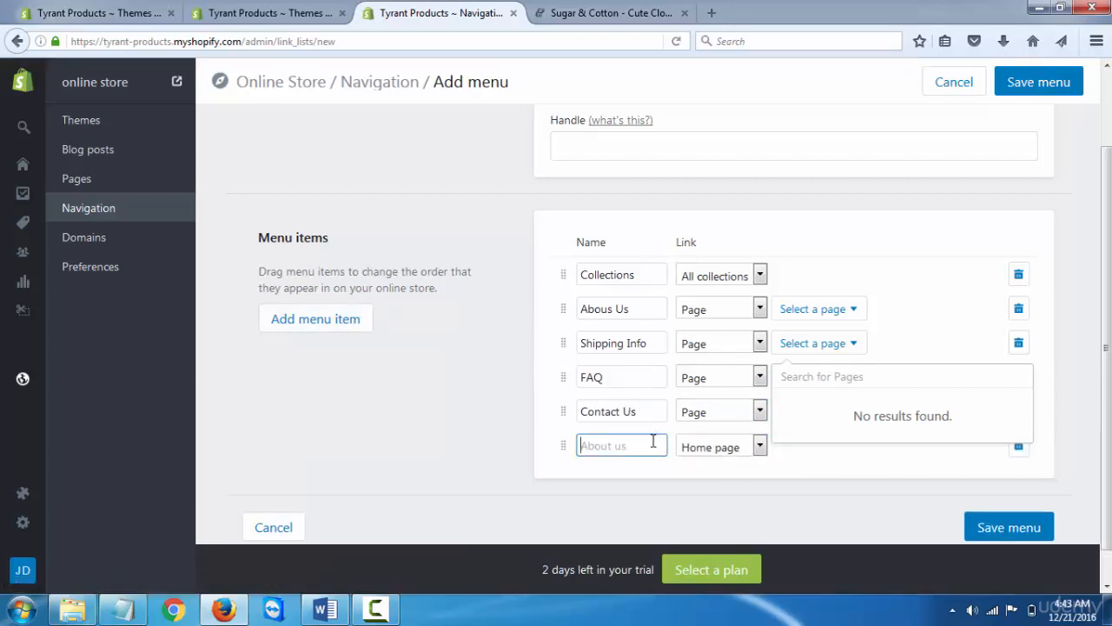
text(Ho)
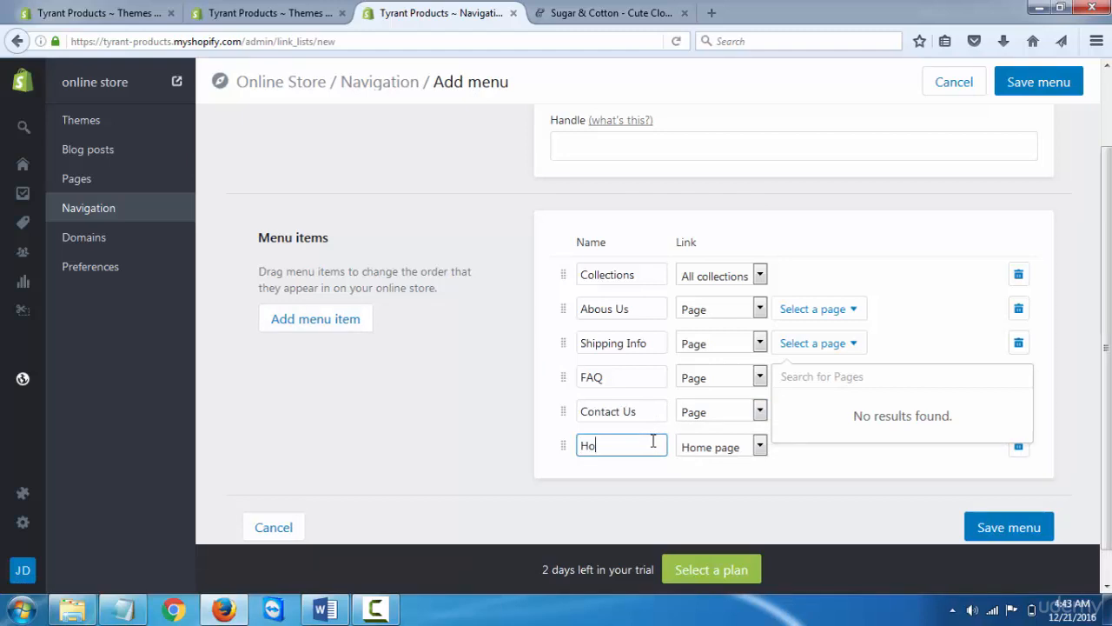
text(t)
key(BackSpace)
key(BackSpace)
text(B)
click(735, 447)
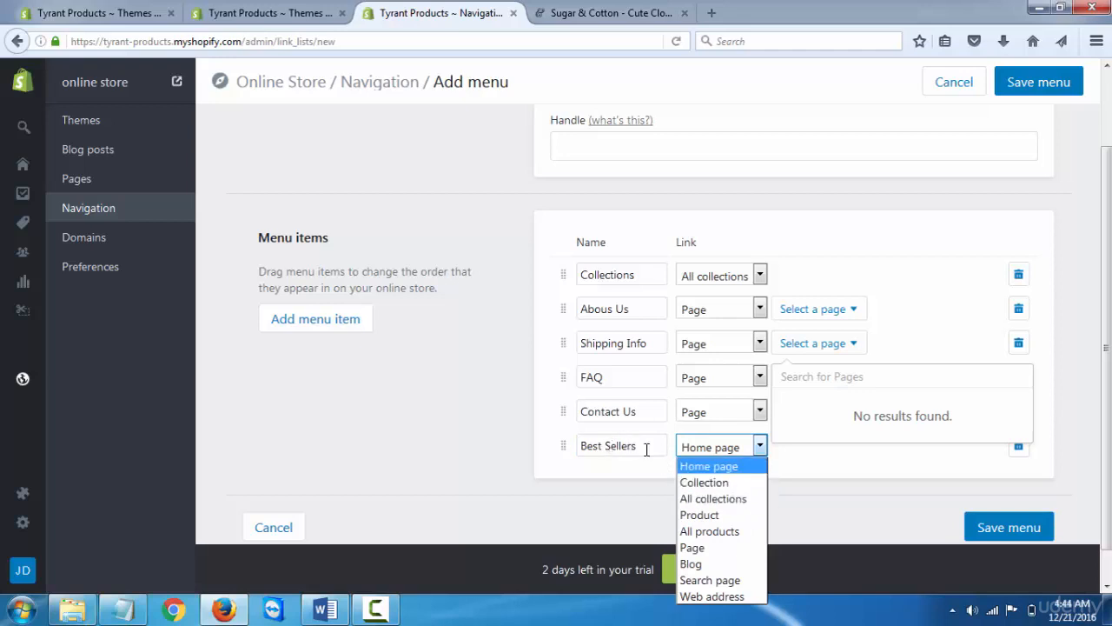
click(708, 483)
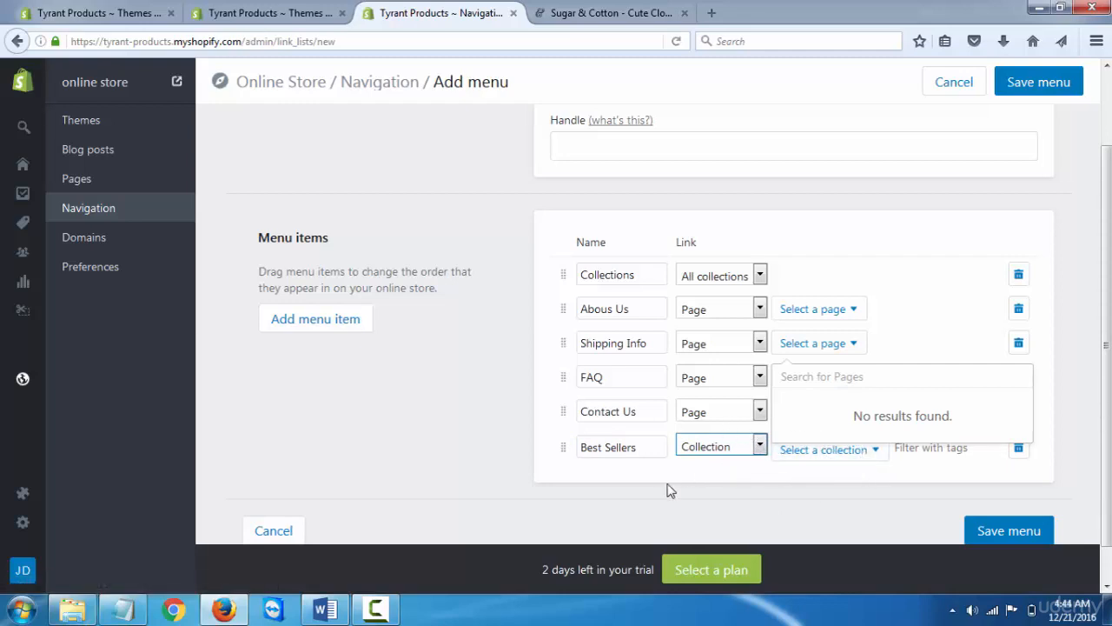
click(719, 493)
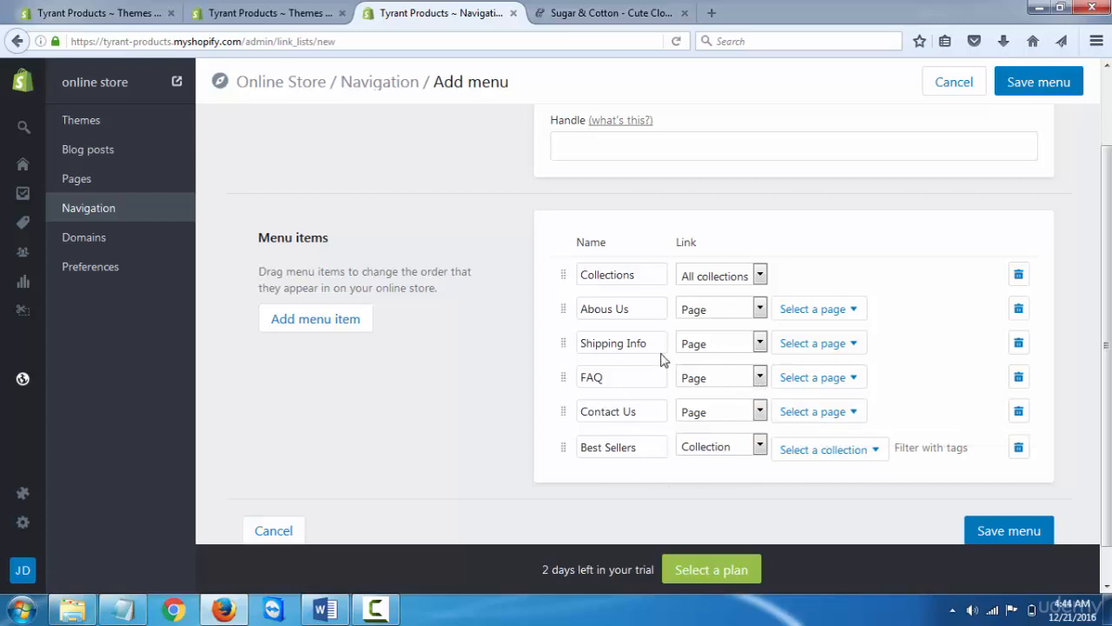
click(1019, 447)
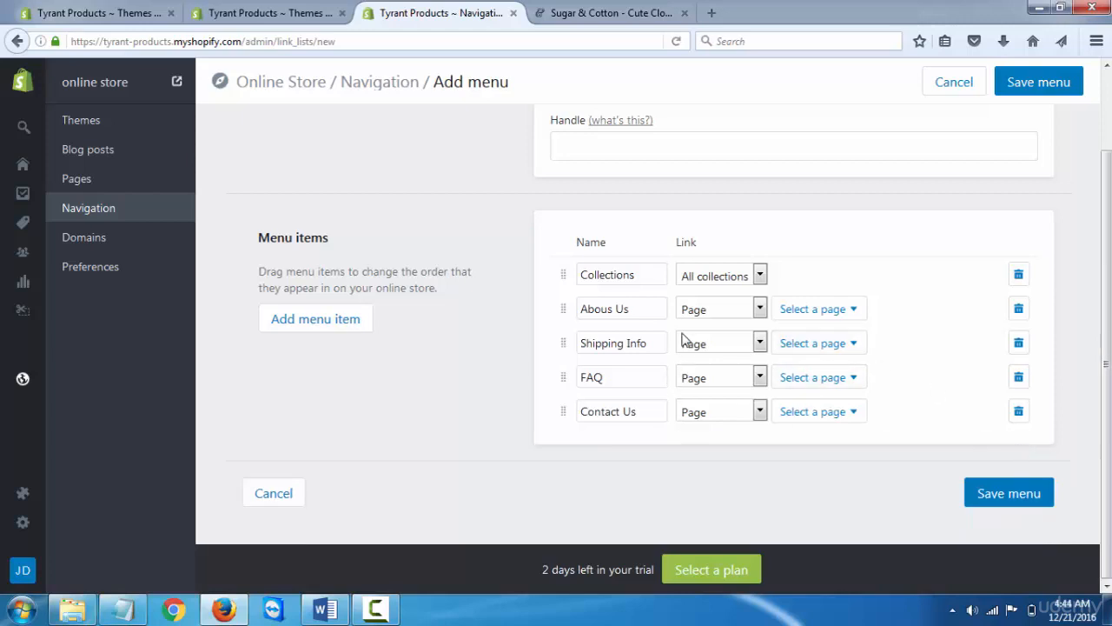
Step: Try to save the menu and fill in its missing name as "New Menu"
click(1008, 496)
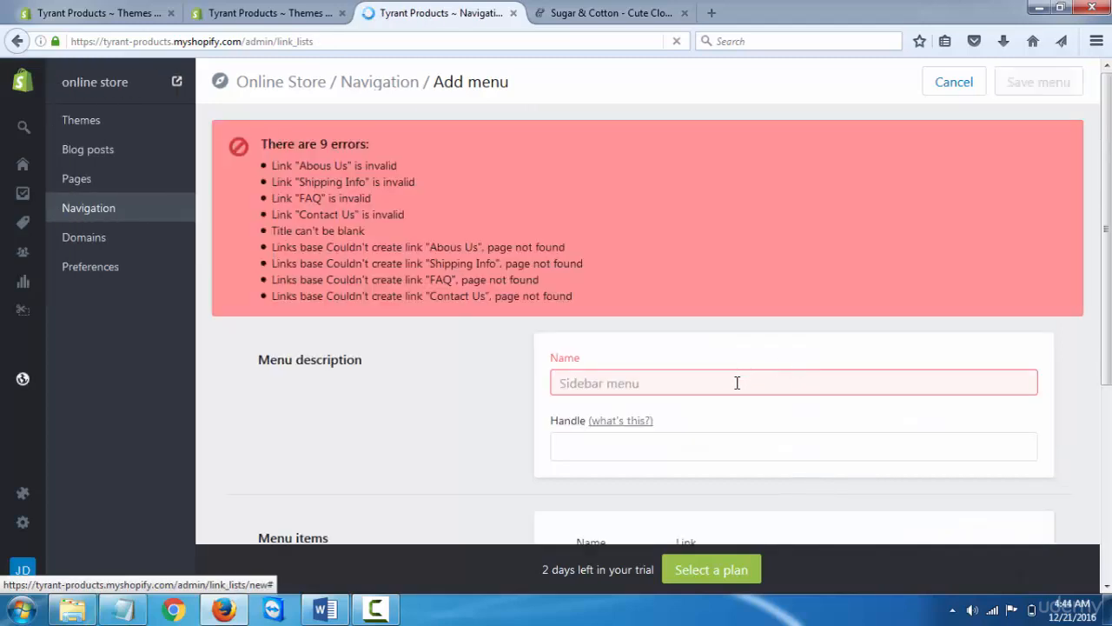
text(N)
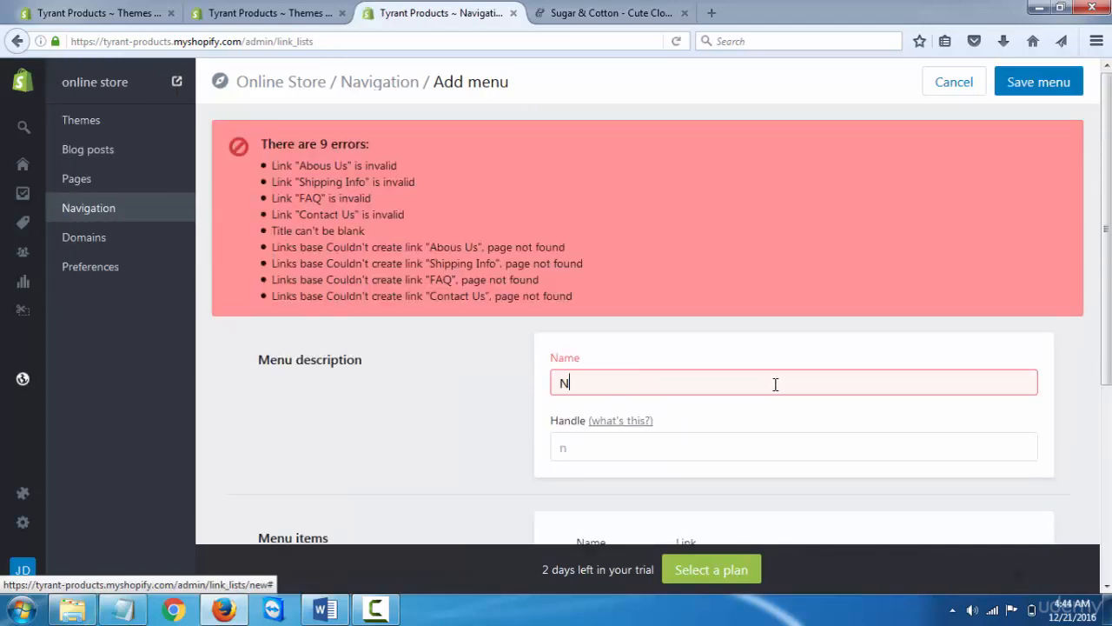
text(ew Menu)
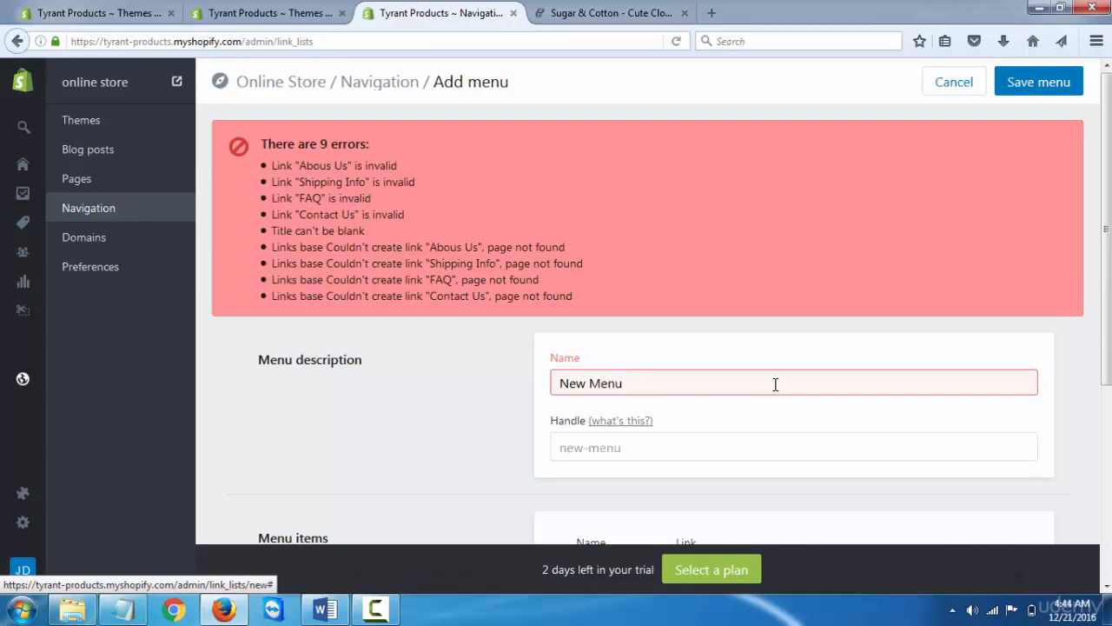
scroll(850, 377, down, 3)
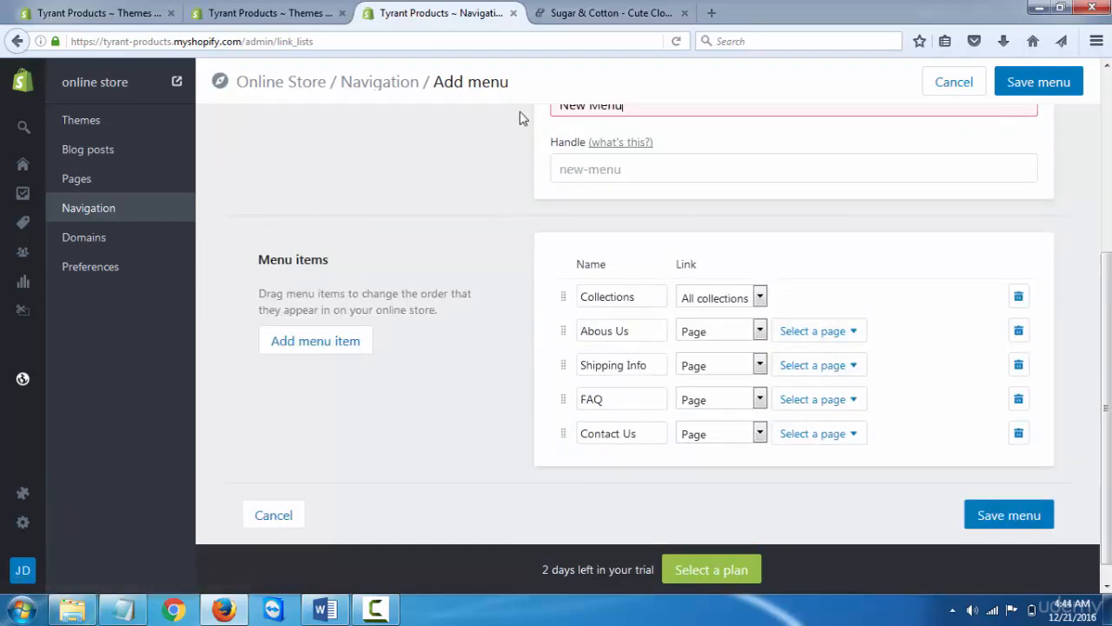
Step: Open the store's Pages section in a new browser tab from the Themes page and start adding a page
click(260, 12)
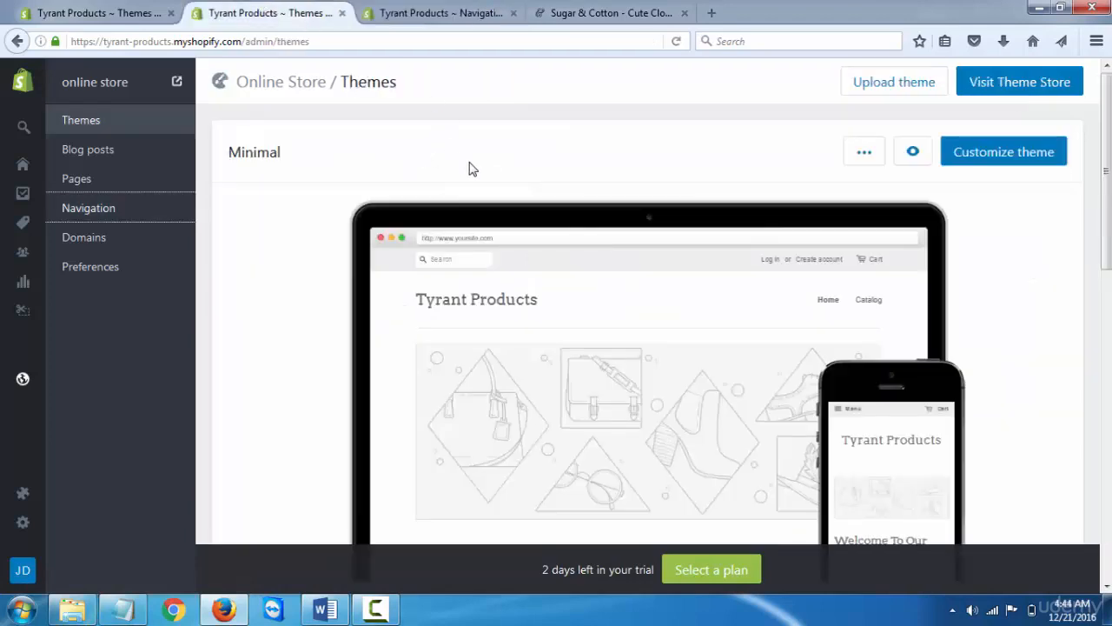
right_click(98, 182)
click(198, 188)
click(428, 13)
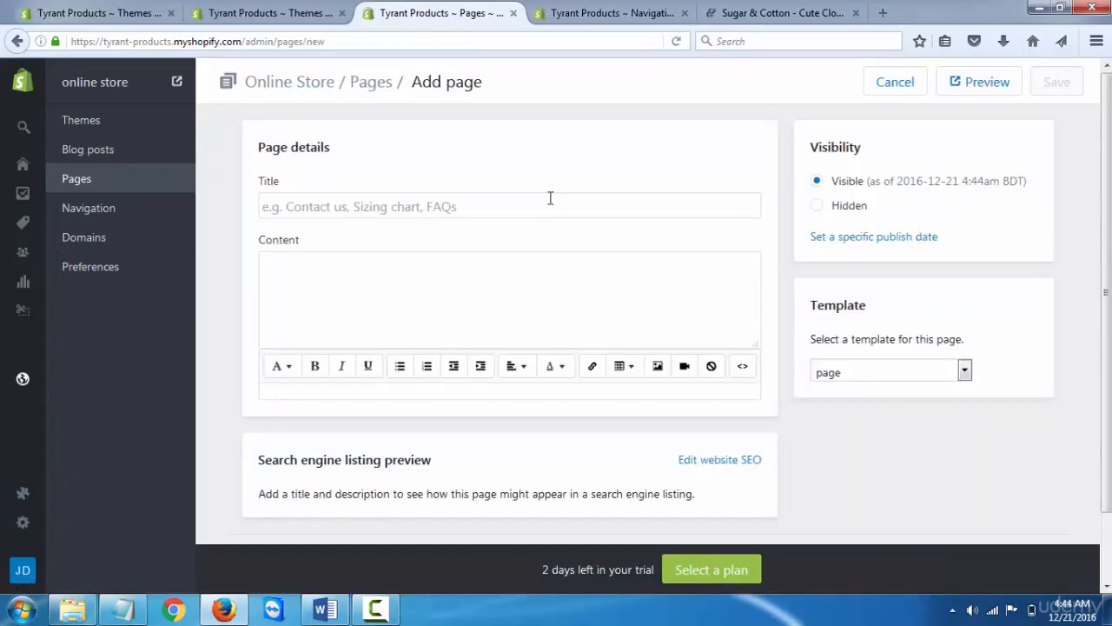
Step: Title the new page "Cantact Us", assign it the page.contact template and save it
click(550, 199)
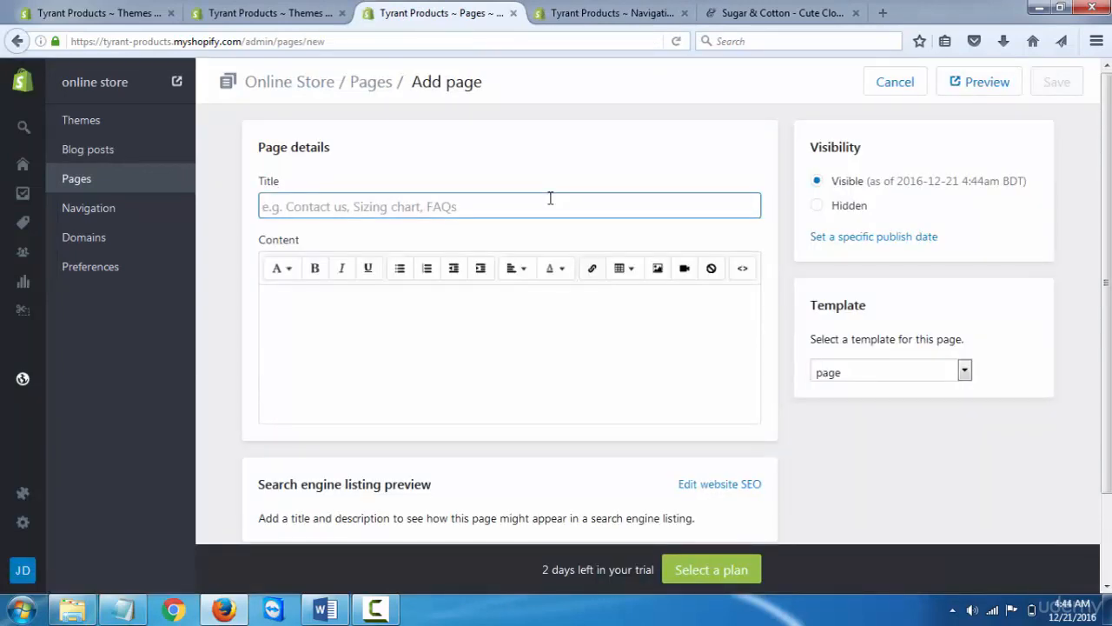
text(Cantact Us)
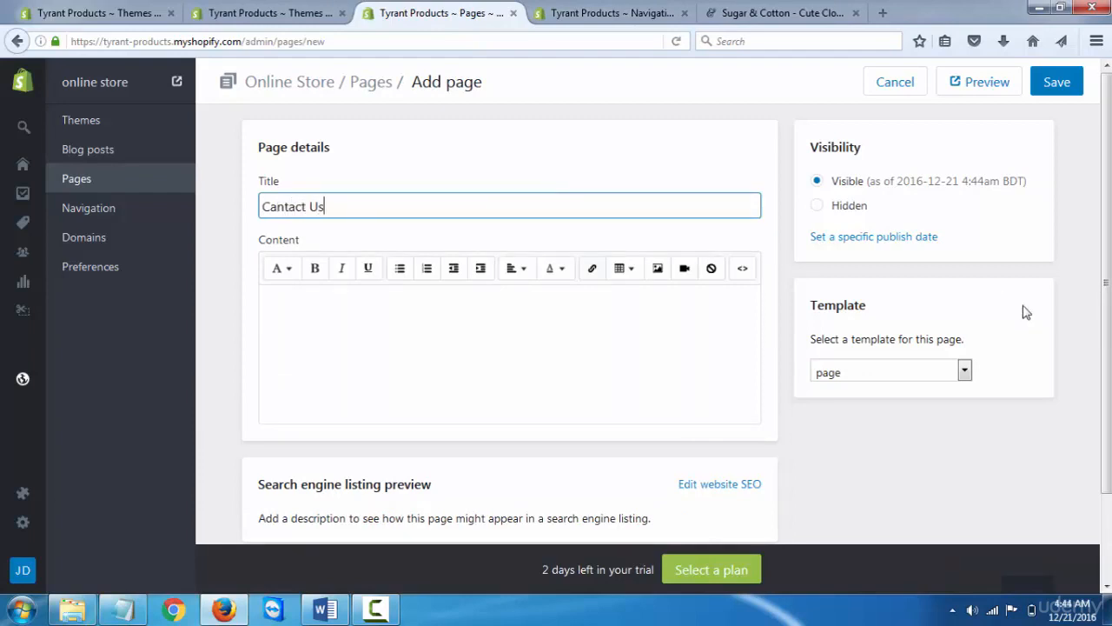
click(933, 381)
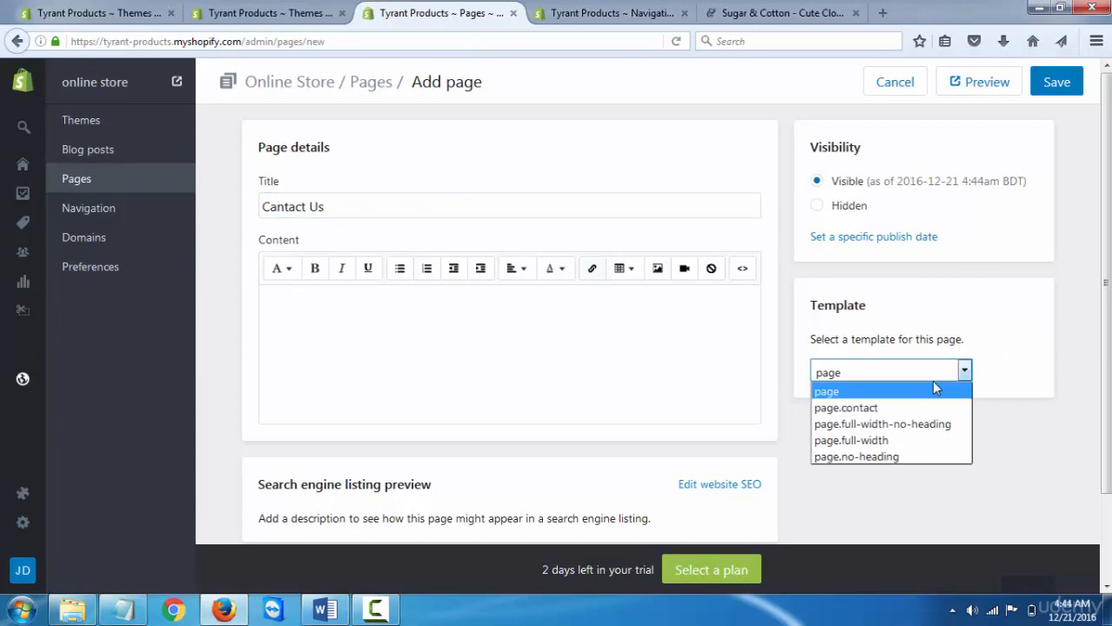
click(878, 412)
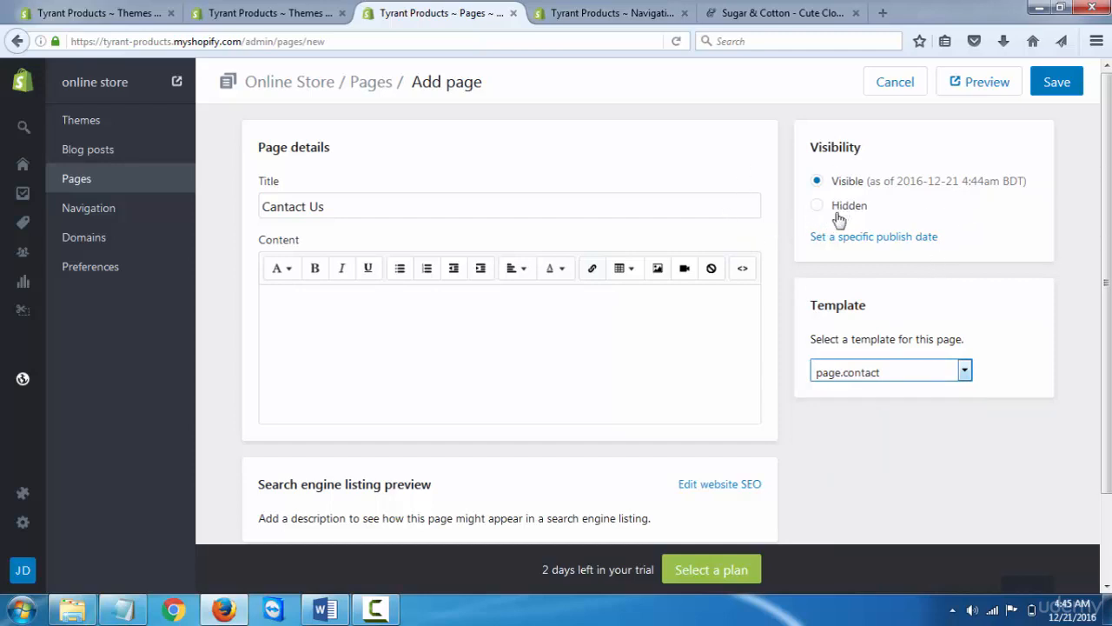
click(1053, 87)
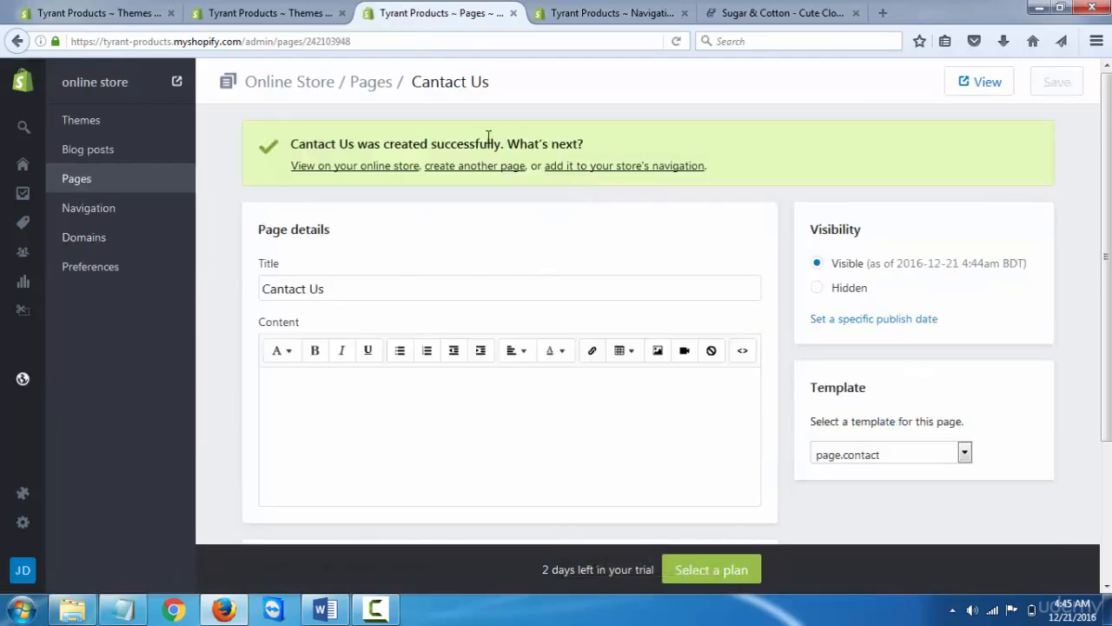
Step: Start another new page from the Pages list, title it "About Us" and place the cursor in its content area
click(109, 184)
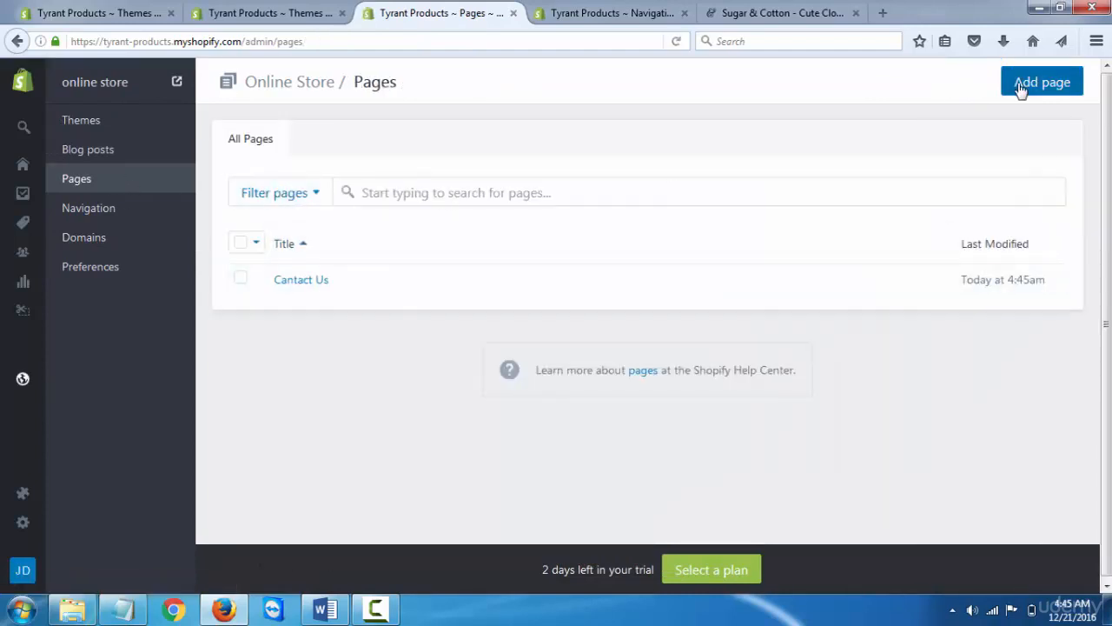
click(619, 12)
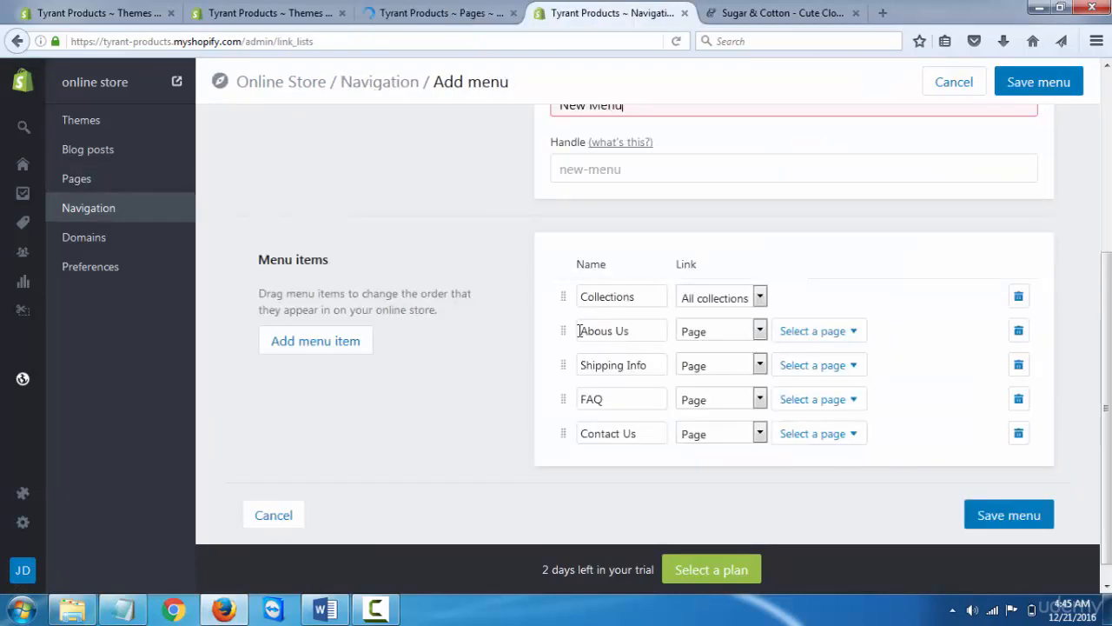
click(430, 22)
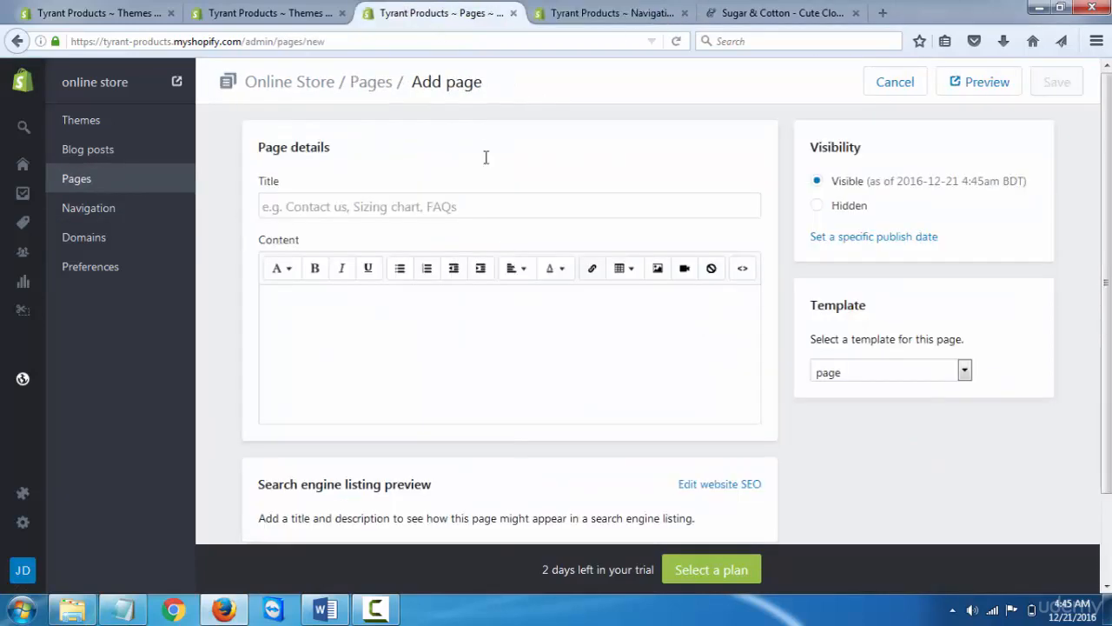
click(510, 207)
text(Ab)
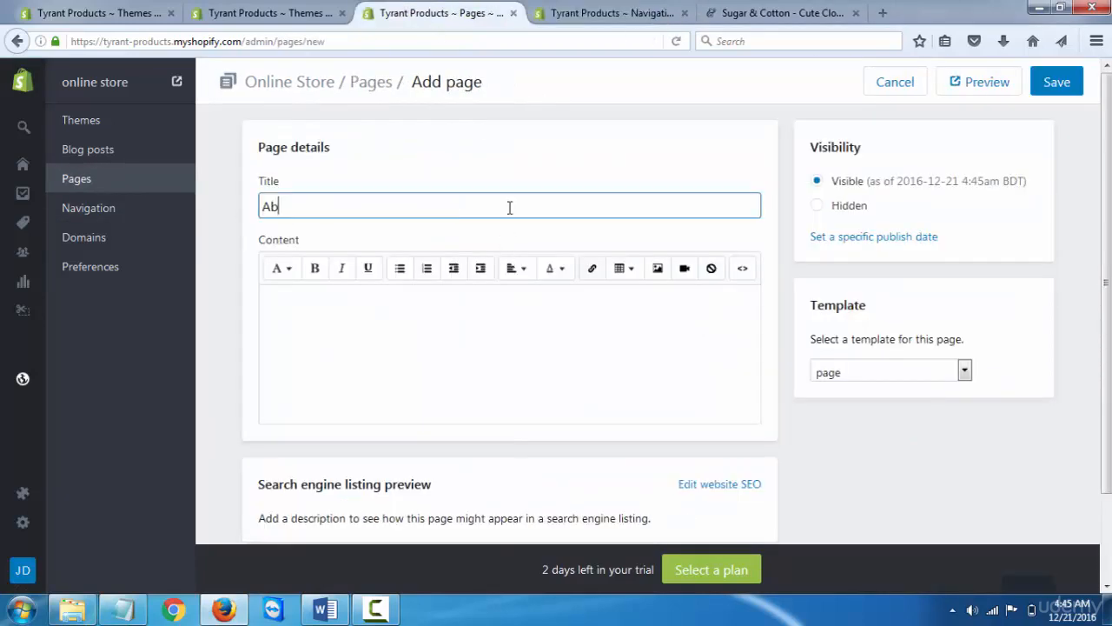
text(ous Us)
click(460, 380)
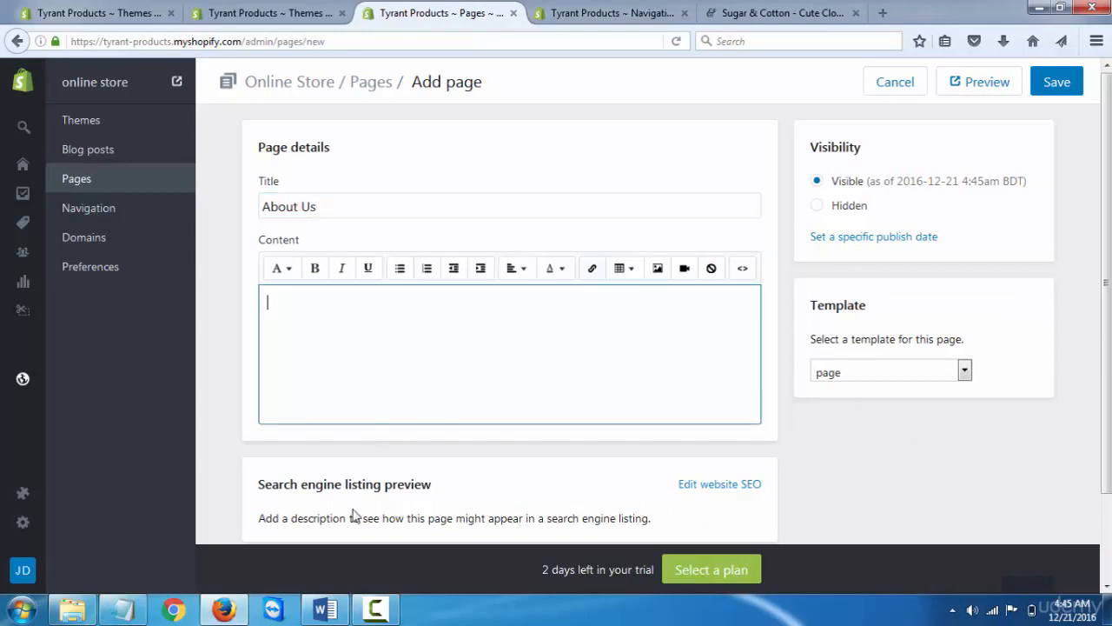
click(376, 609)
click(376, 609)
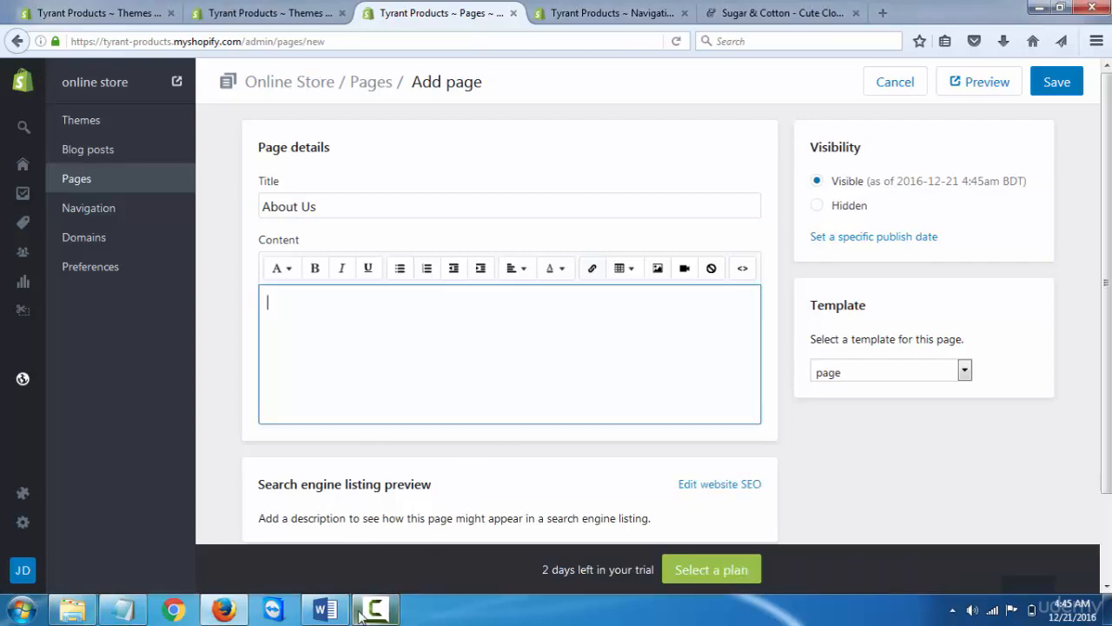
Step: Copy the full welcome text from the Word document and paste it into the About Us page's content in Firefox
click(323, 610)
scroll(551, 309, up, 10)
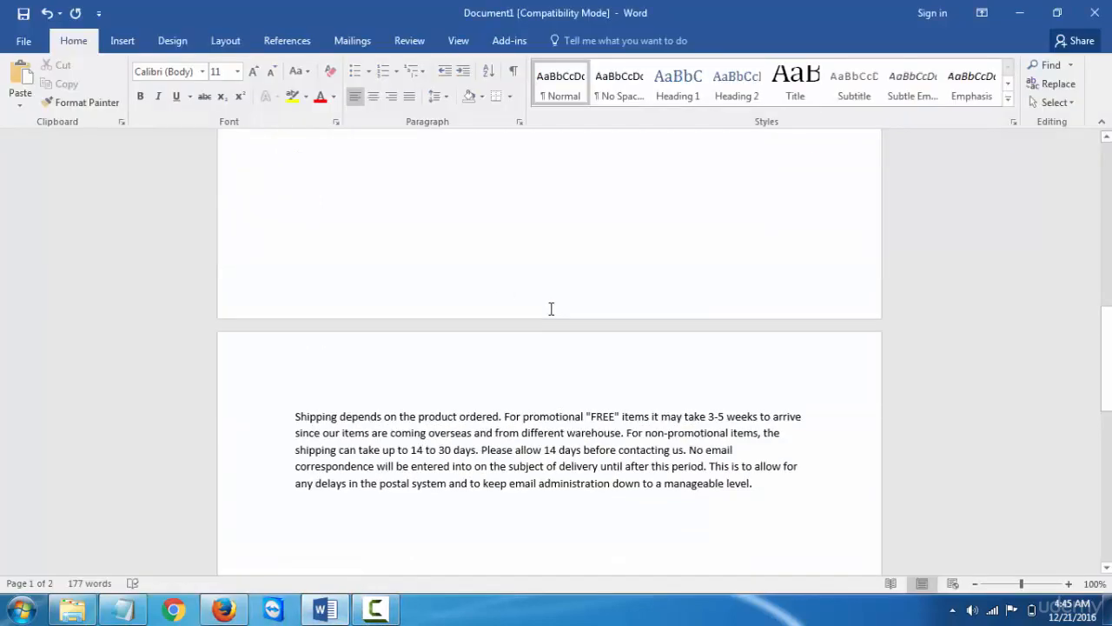
drag(293, 187, 648, 516)
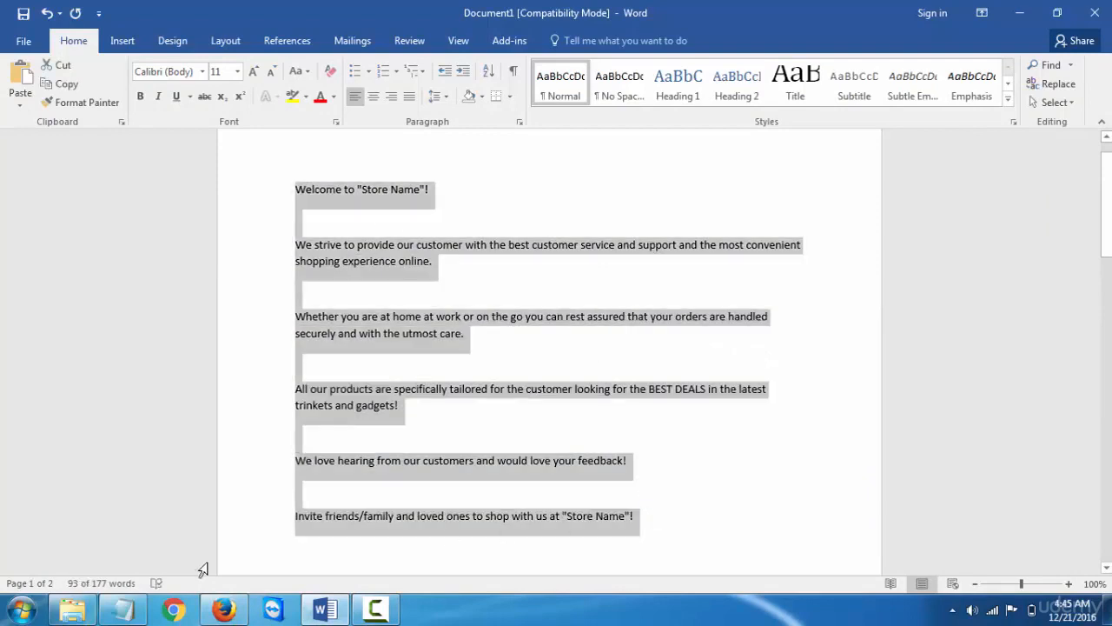
click(223, 610)
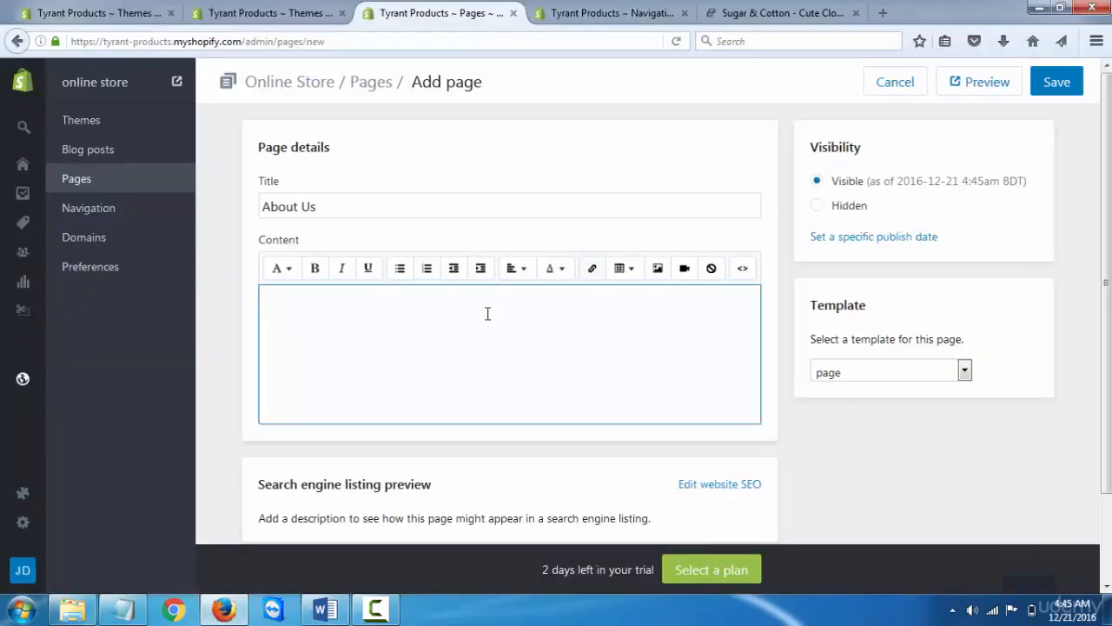
key(ctrl+v)
Step: Replace both "Store Name" placeholders, in the opening and closing lines of the About Us content, with Tyrant Products
drag(341, 305, 406, 302)
text(Ty)
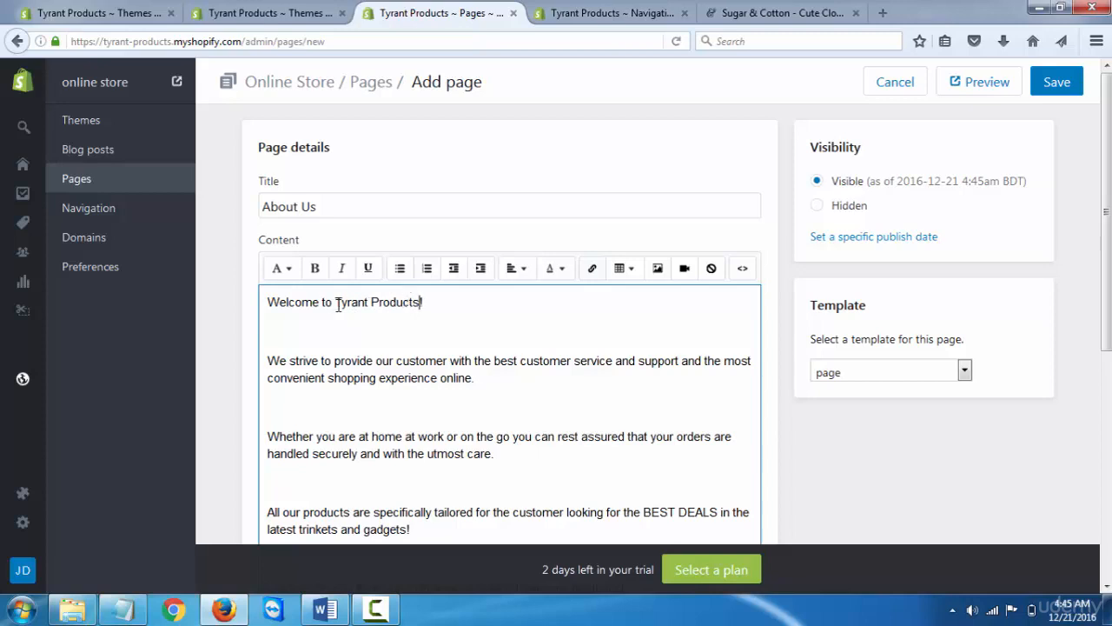
drag(337, 305, 426, 302)
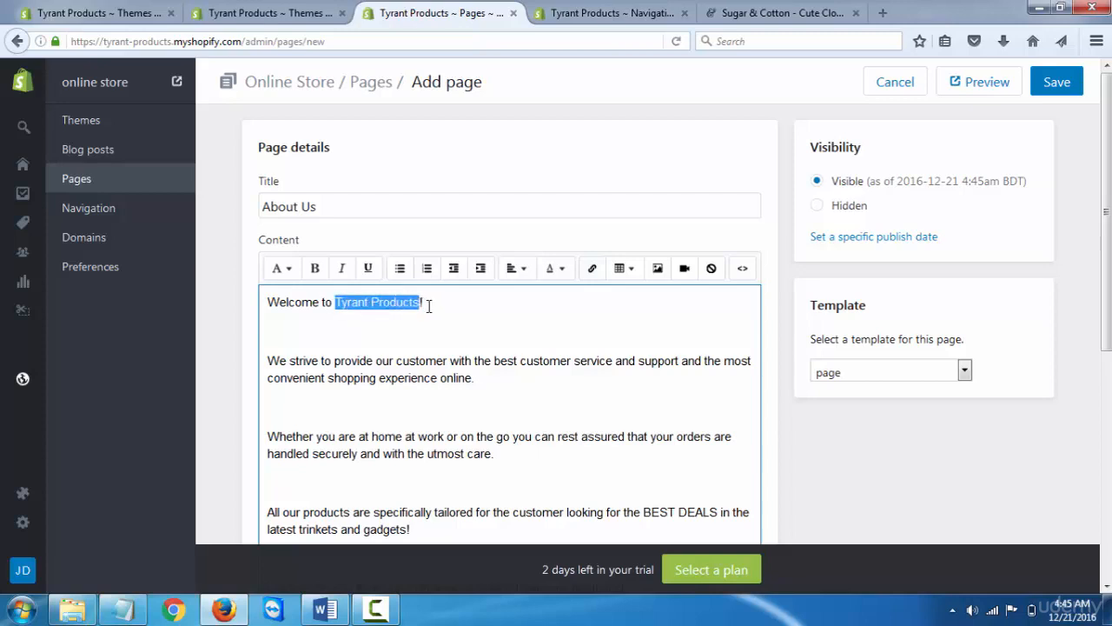
scroll(502, 339, down, 5)
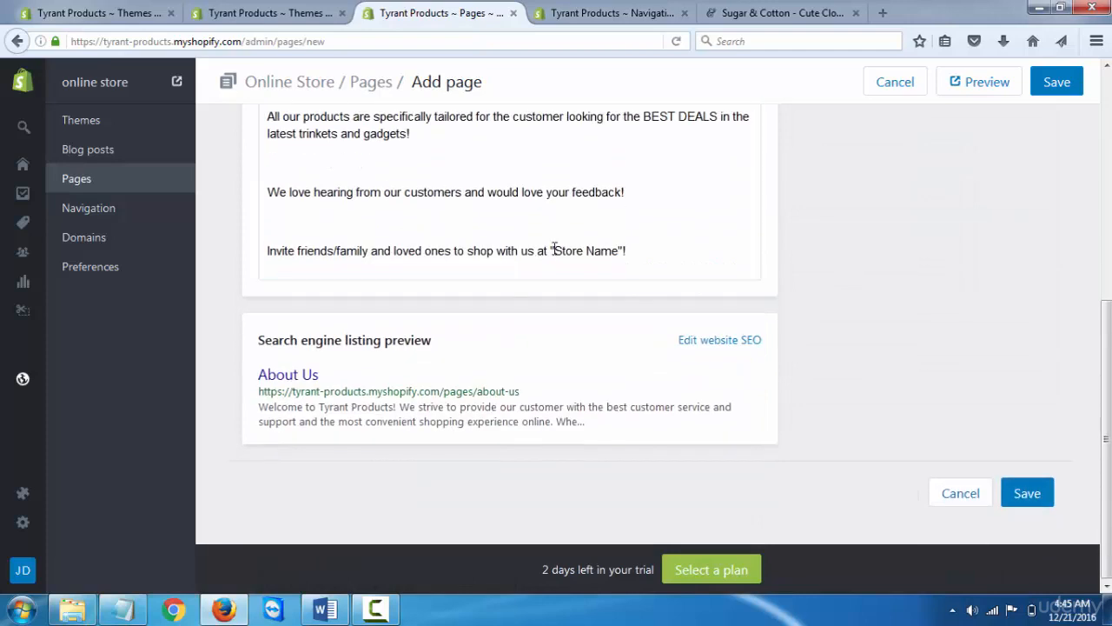
drag(551, 250, 622, 249)
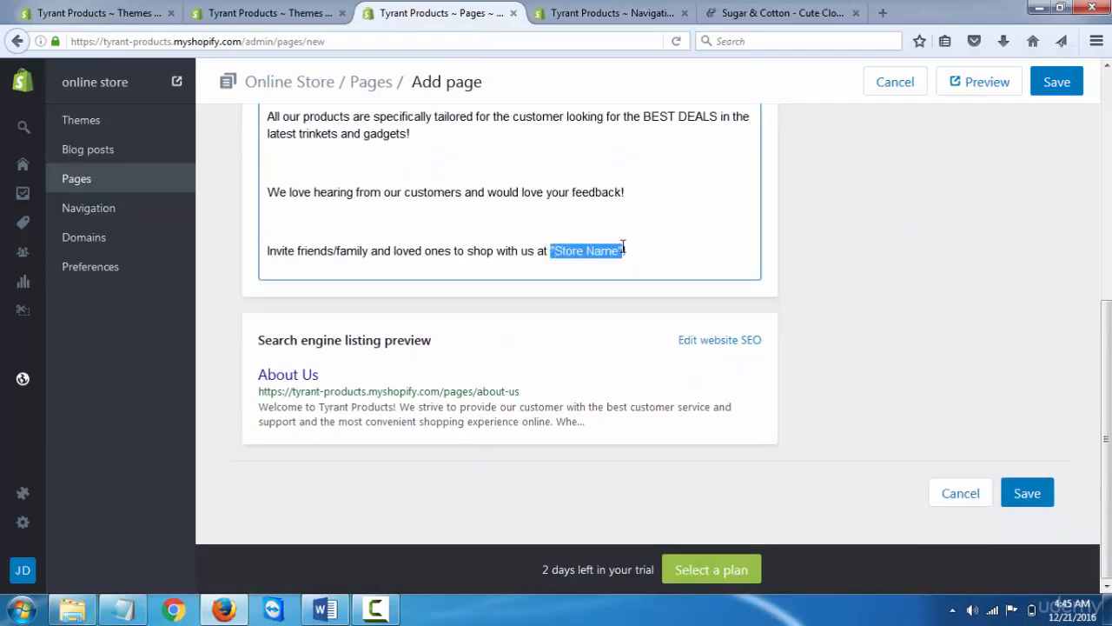
scroll(603, 235, up, 5)
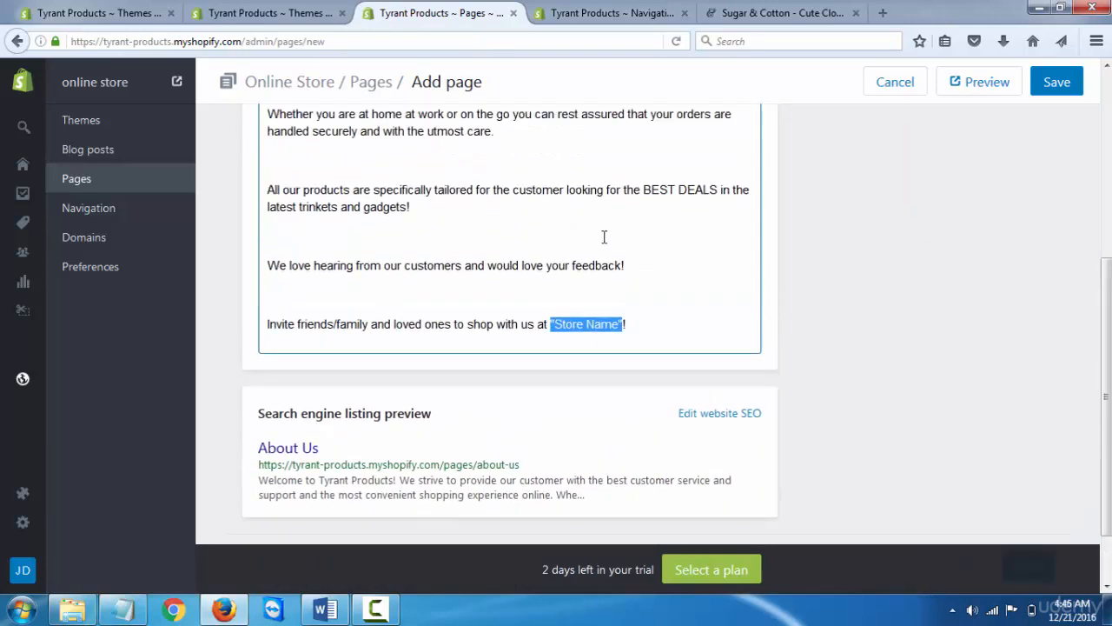
drag(336, 277, 421, 278)
key(ctrl+c)
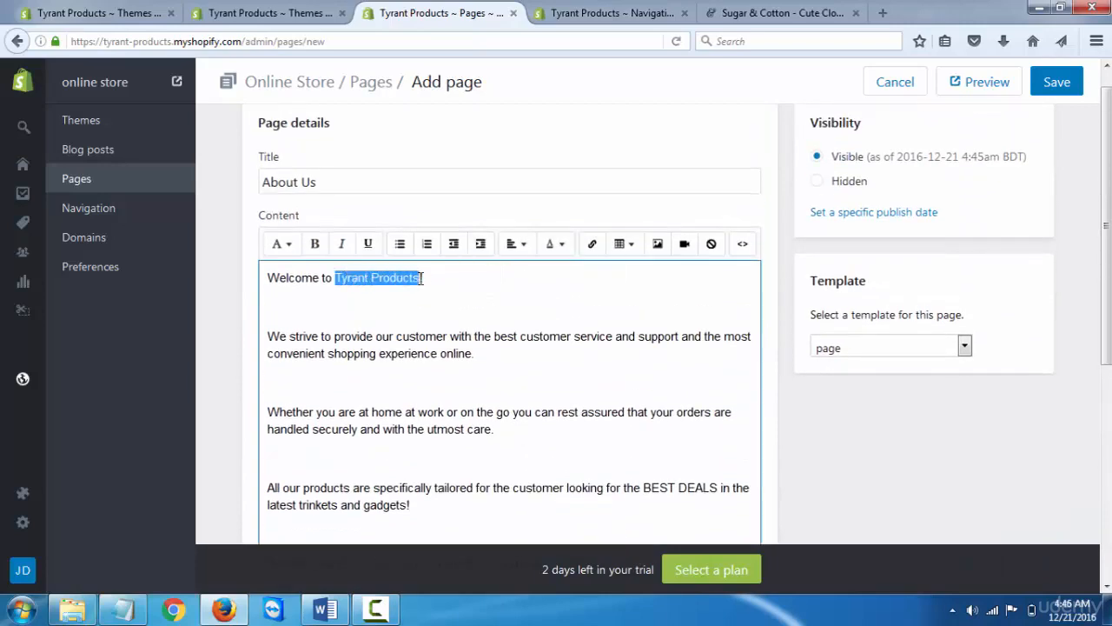
scroll(527, 321, down, 4)
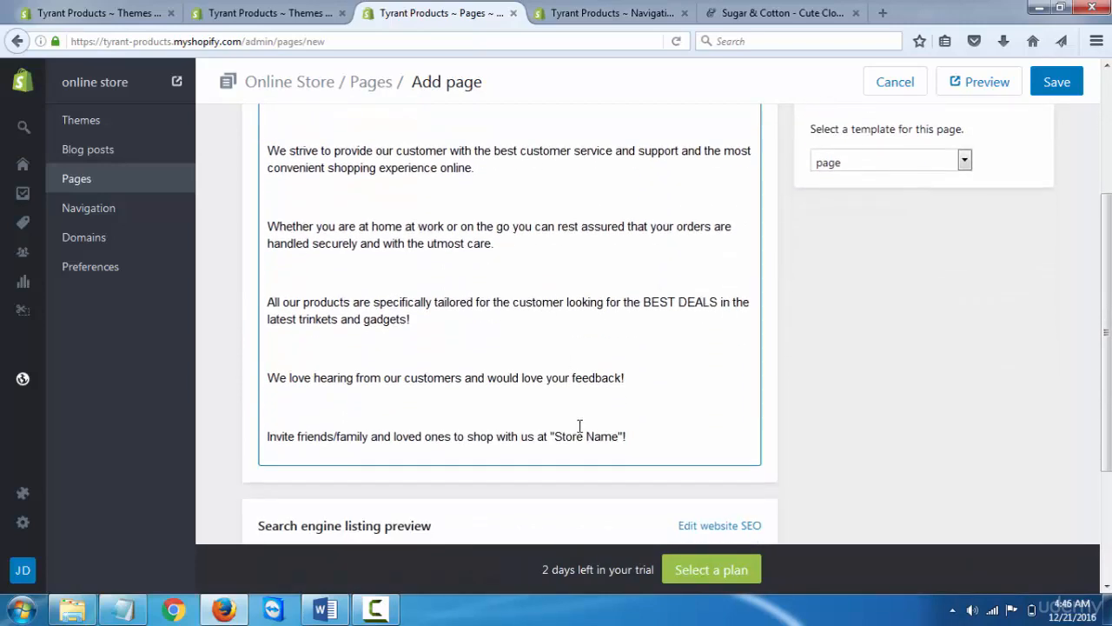
drag(550, 436, 626, 429)
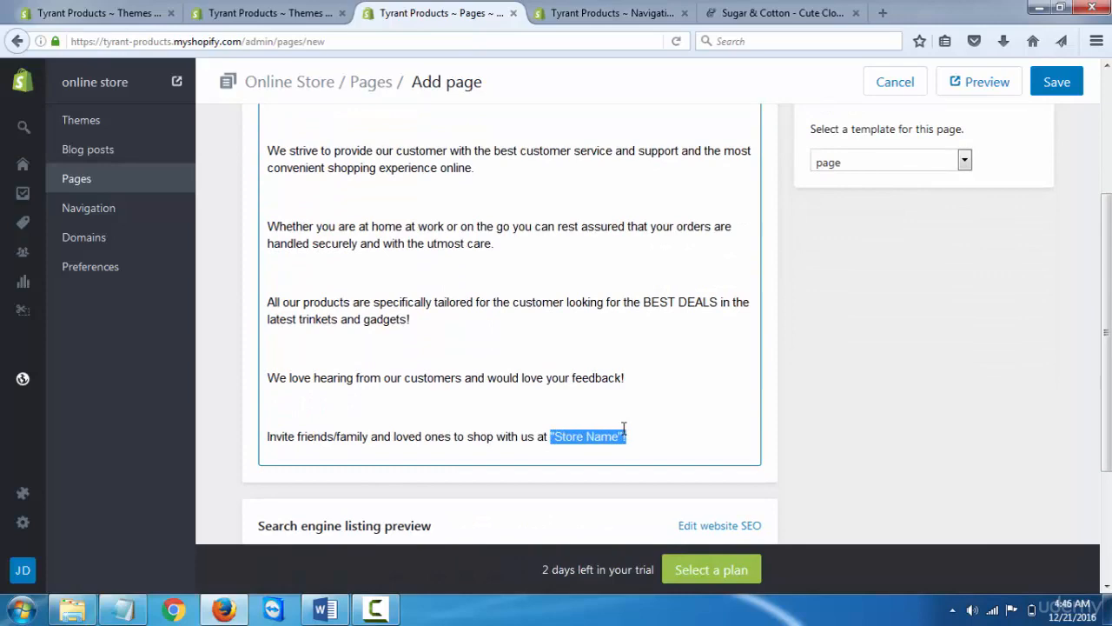
key(ctrl+v)
Step: Save the About Us page and start adding another page from the Pages list
scroll(661, 411, up, 5)
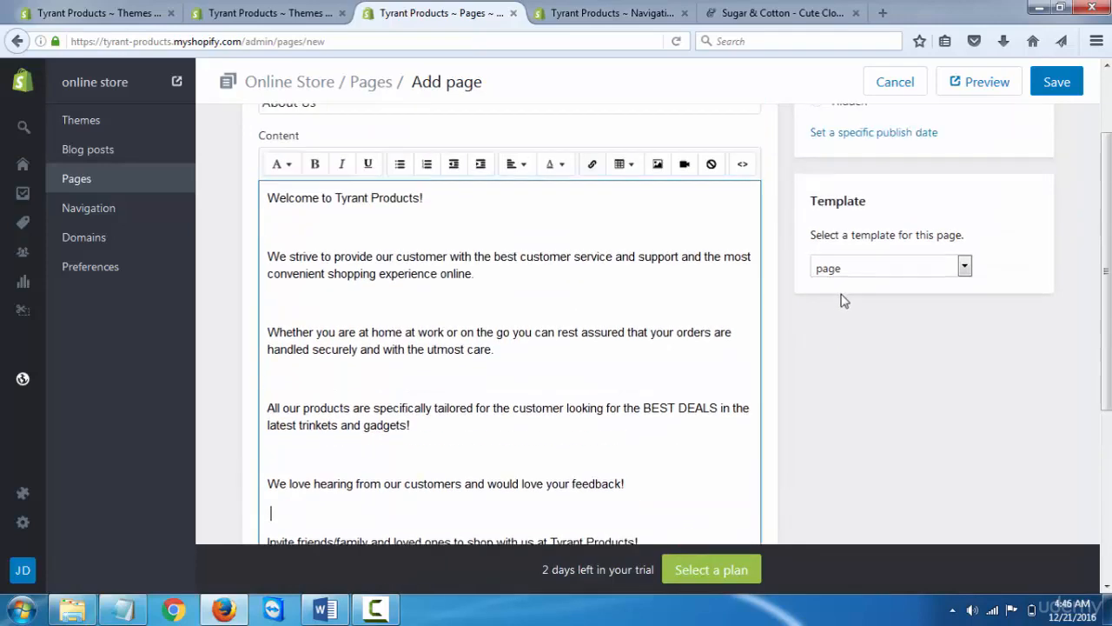
click(1053, 85)
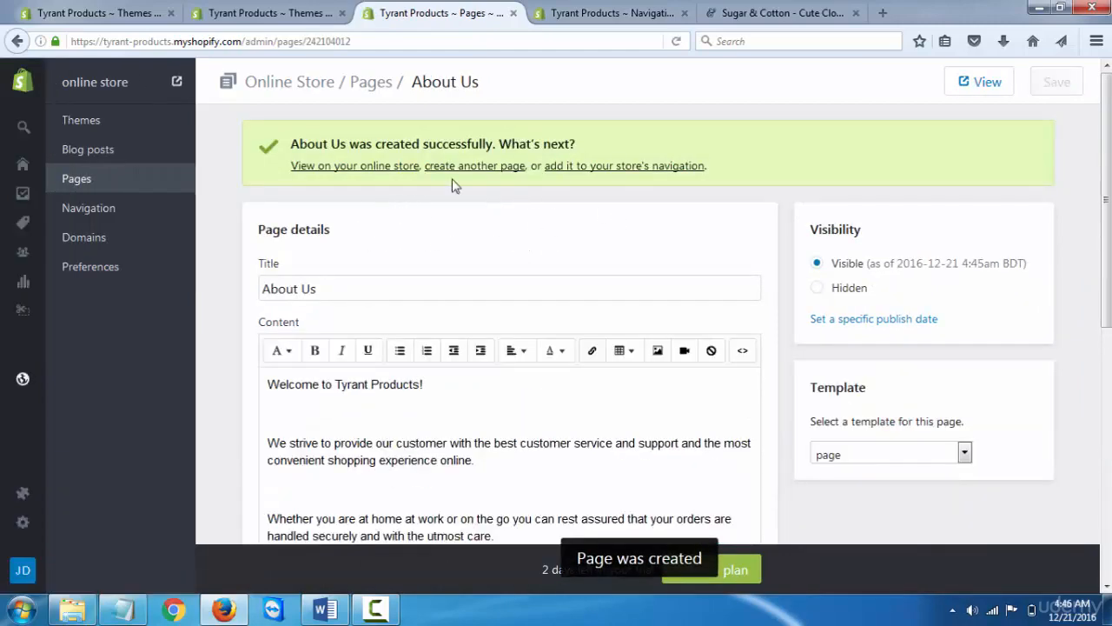
click(82, 179)
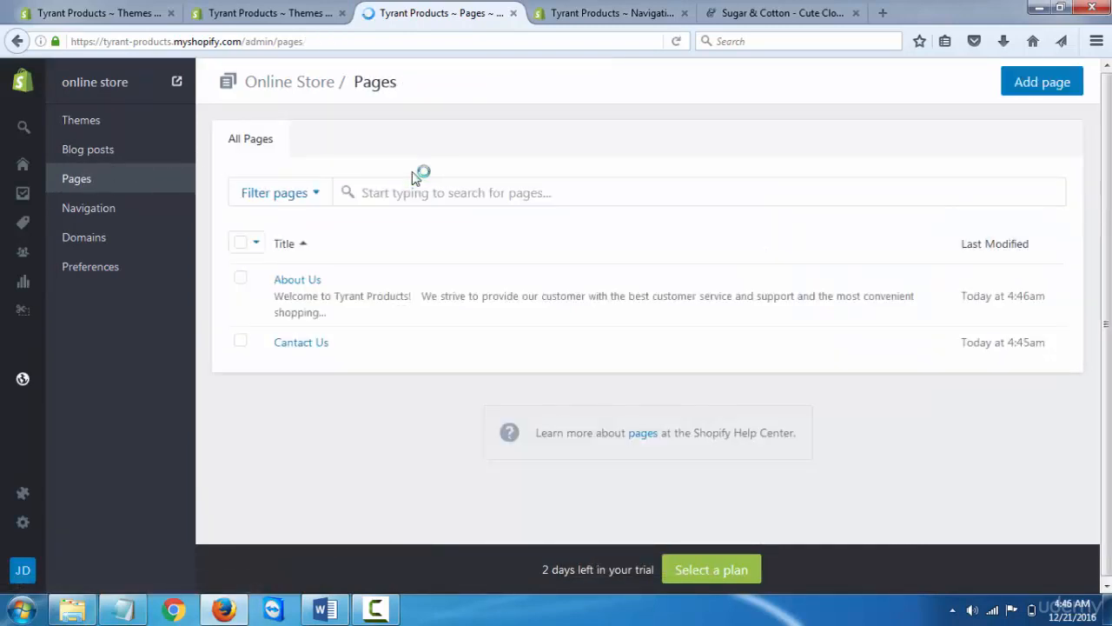
click(1041, 85)
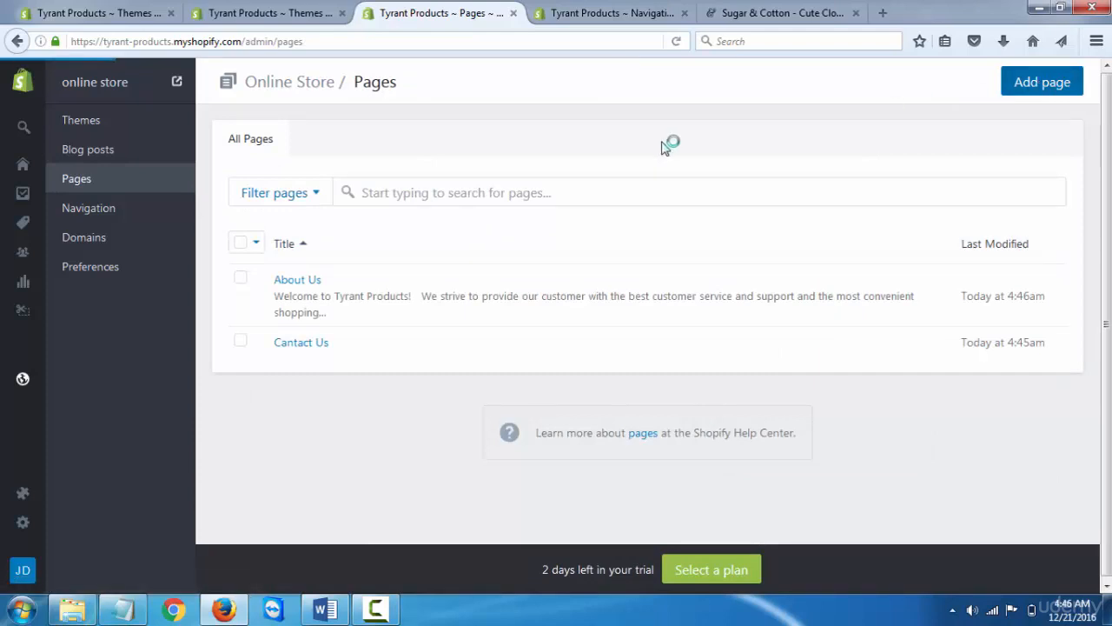
click(561, 207)
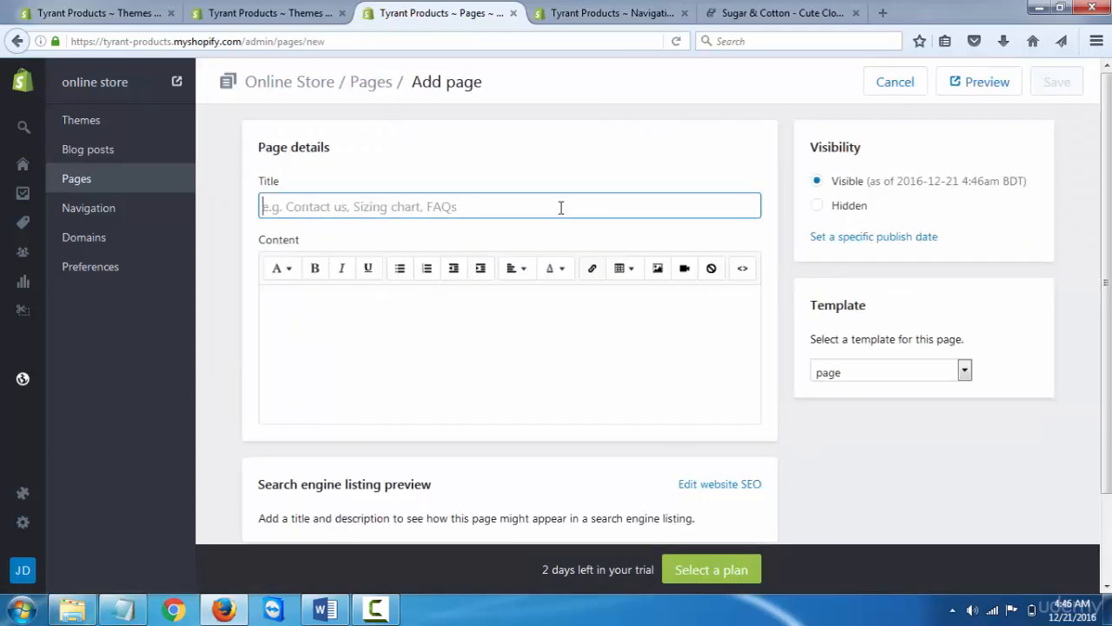
Step: Switch to the Word document and copy the shipping paragraph on its second page
click(325, 609)
click(546, 363)
scroll(539, 356, down, 10)
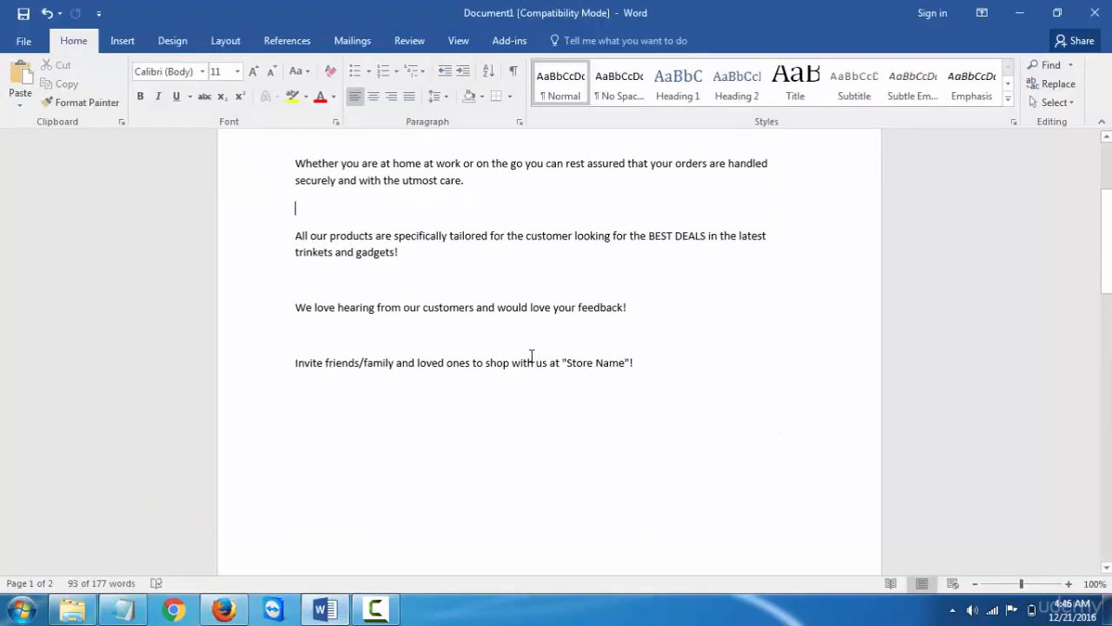
scroll(557, 328, down, 4)
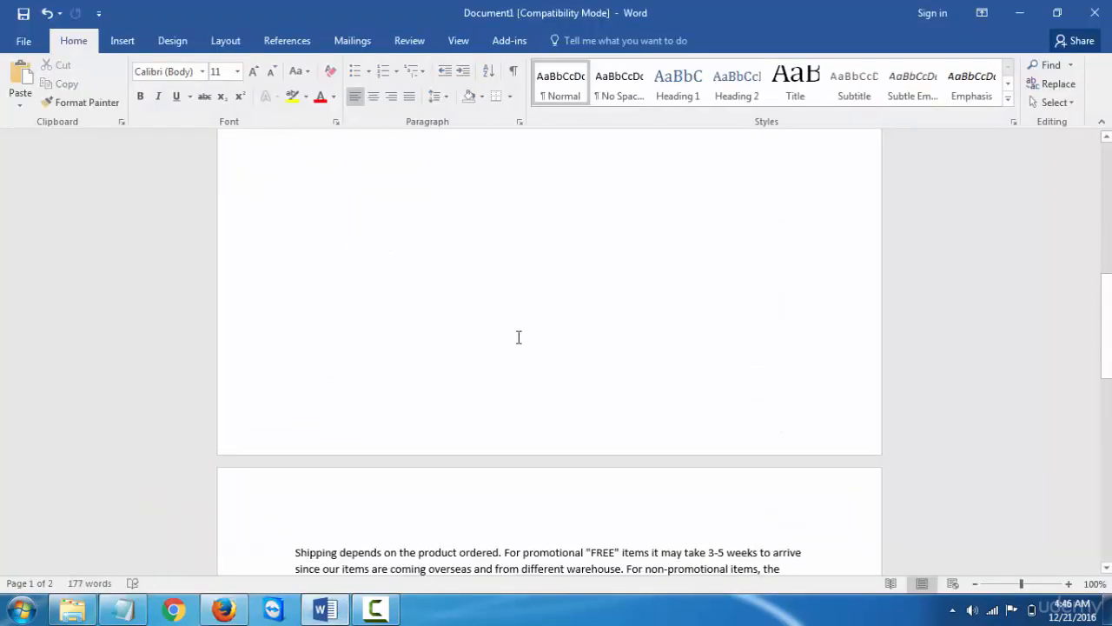
double_click(299, 434)
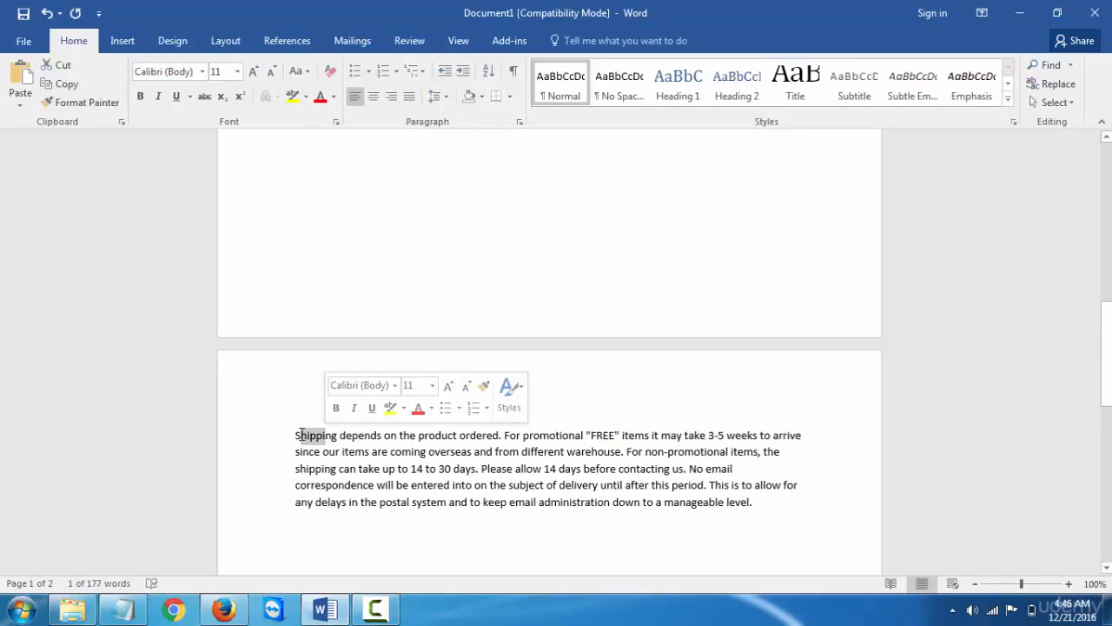
drag(299, 435, 768, 498)
key(ctrl+c)
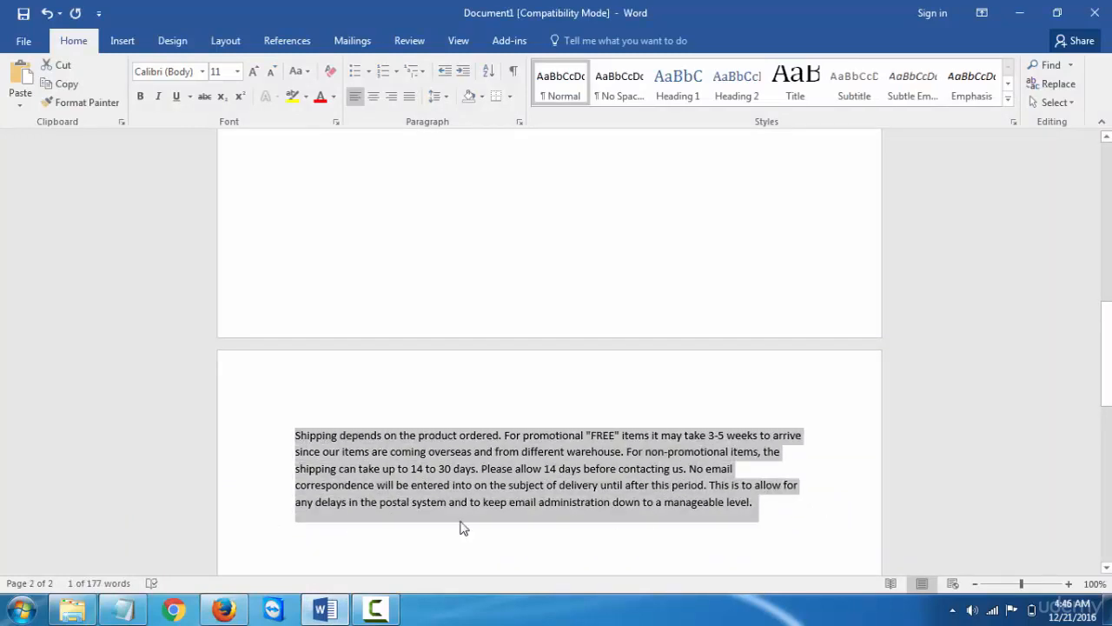
Step: Back in Firefox, title the new page "Shipping Info", paste the copied paragraph as its content and save it
key(alt+Tab)
text(S)
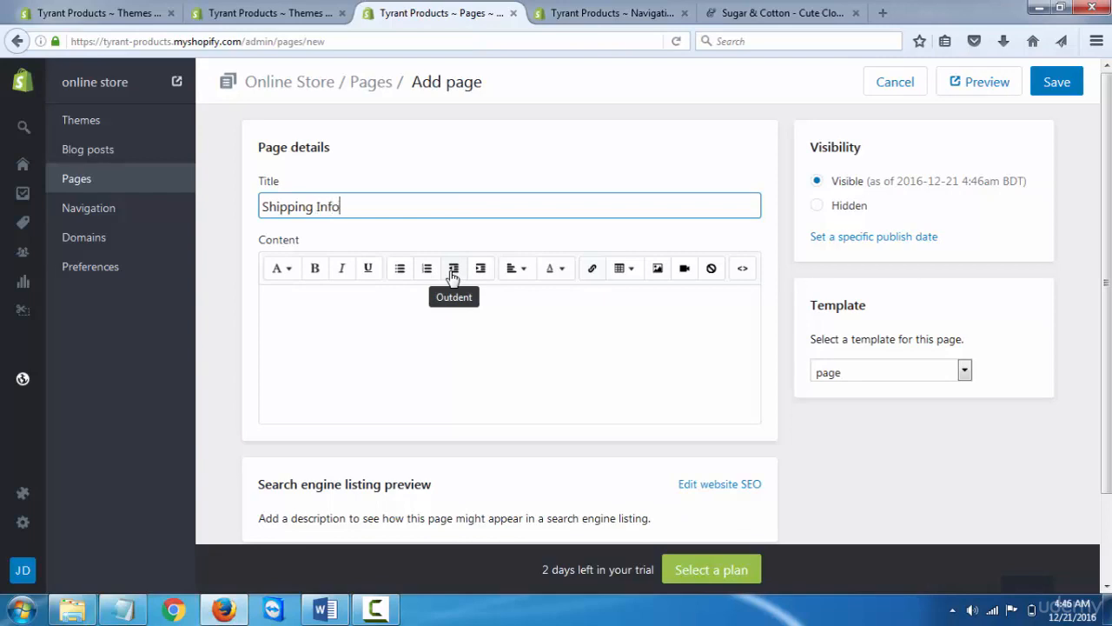
click(470, 320)
key(ctrl+v)
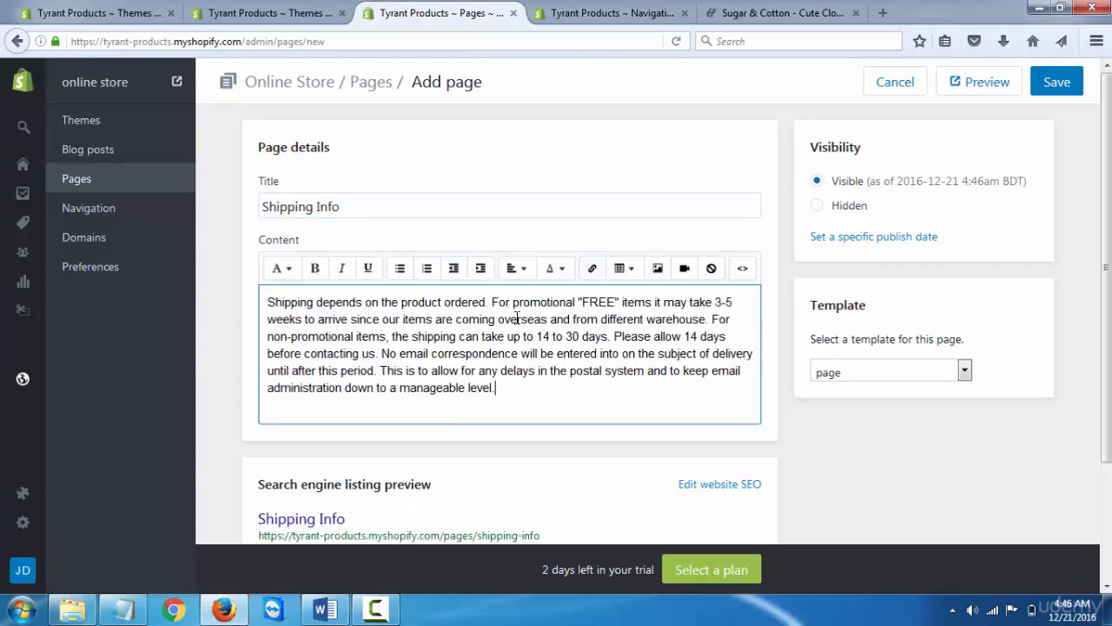
click(1055, 81)
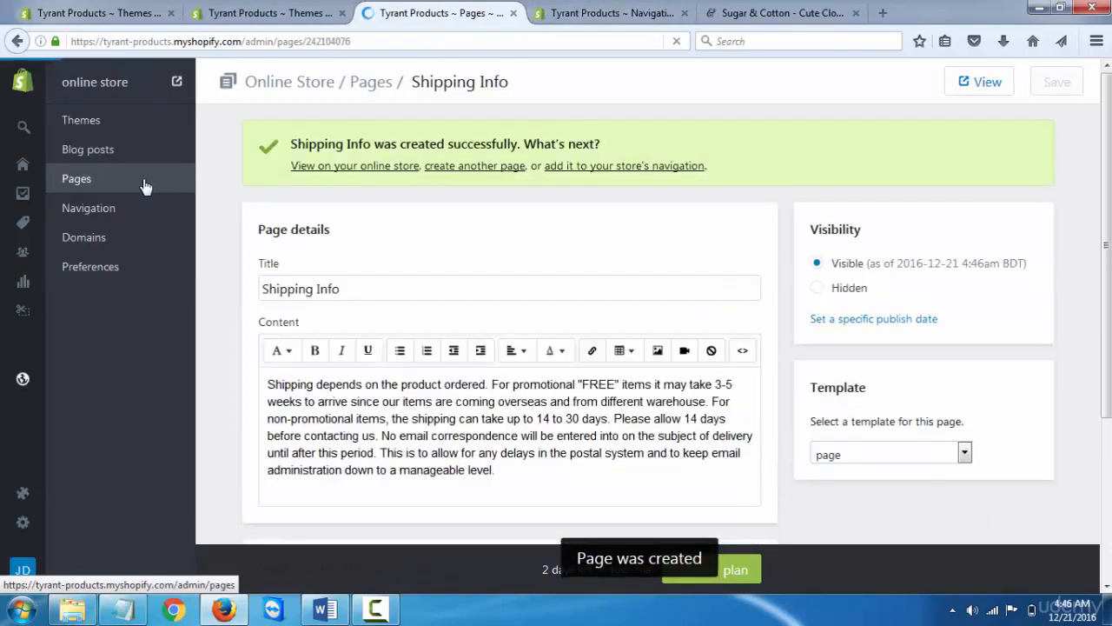
Step: Check the new menu's items and examine the questions and answers on the Sugar & Cotton store's FAQs page
click(596, 11)
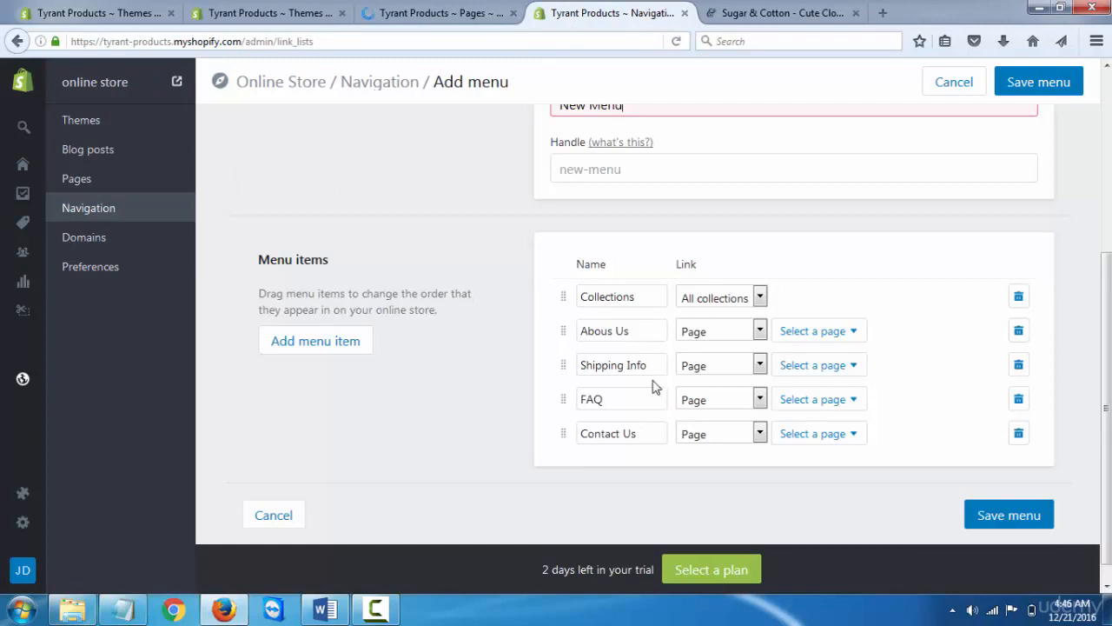
click(439, 13)
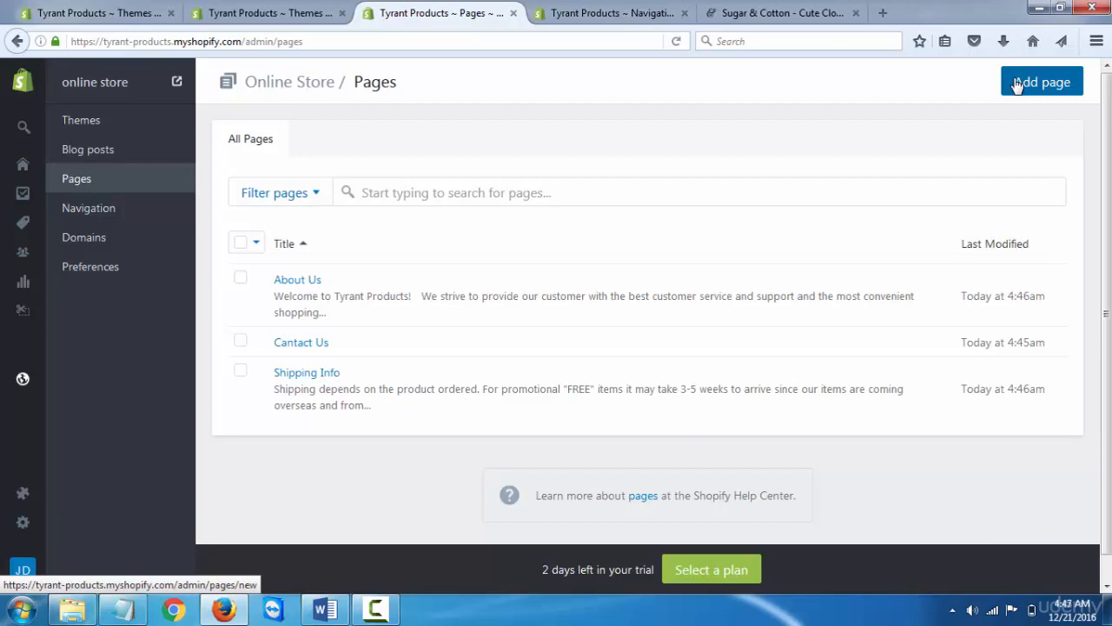
click(782, 13)
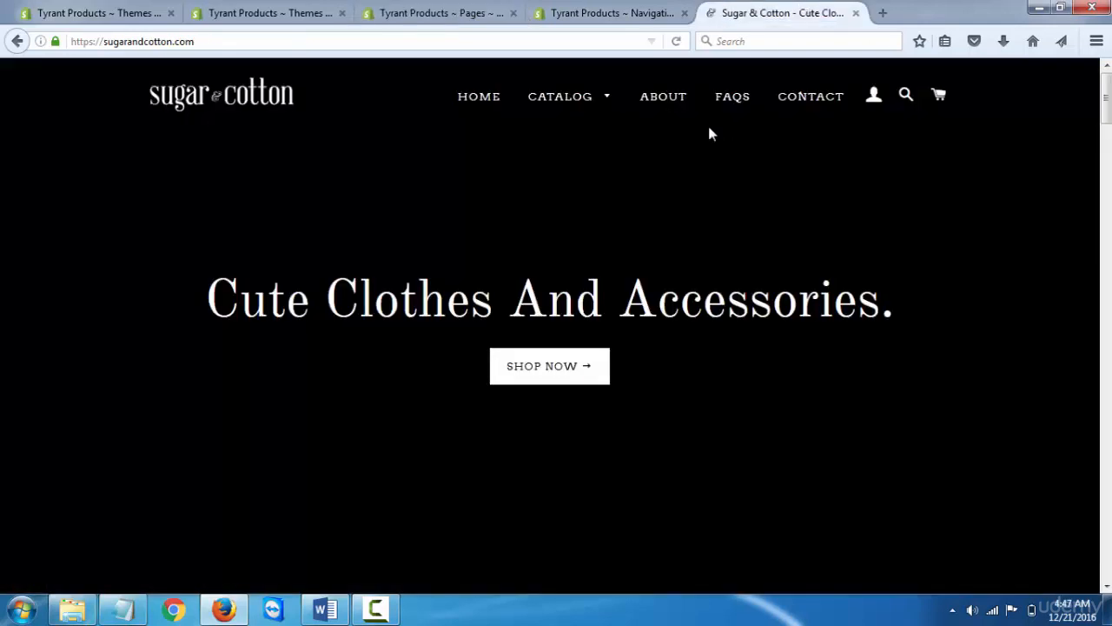
click(748, 117)
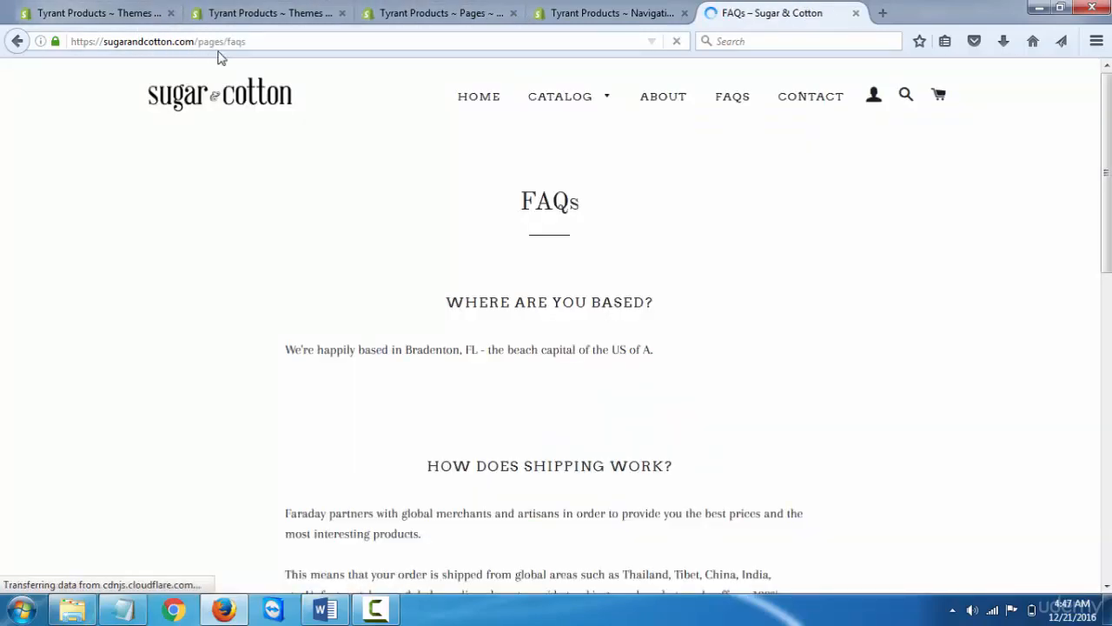
scroll(500, 145, down, 2)
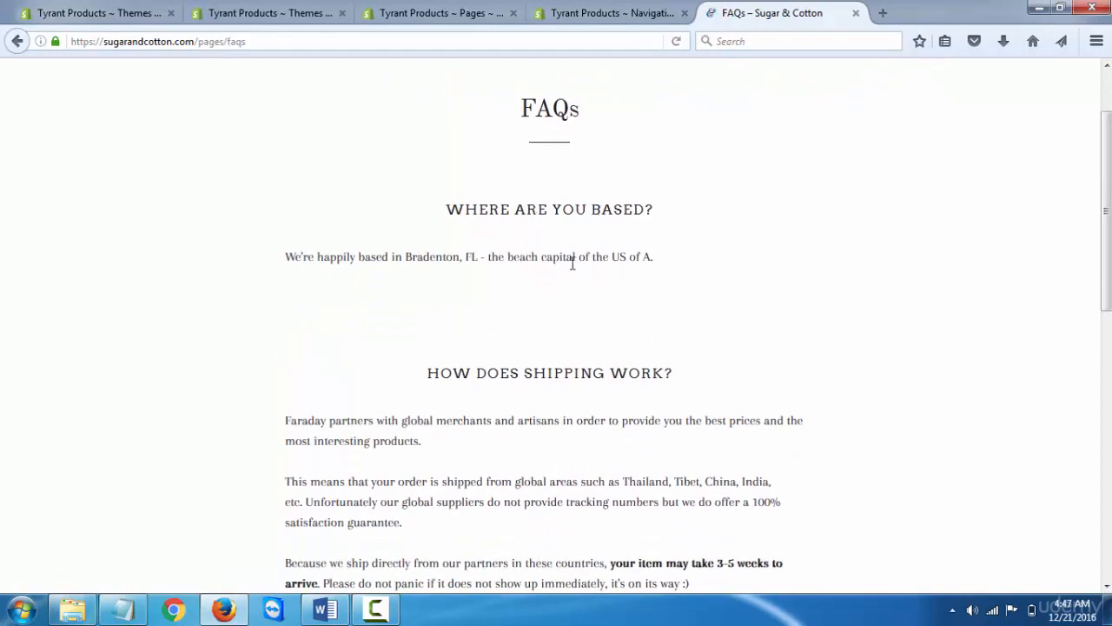
scroll(573, 263, down, 10)
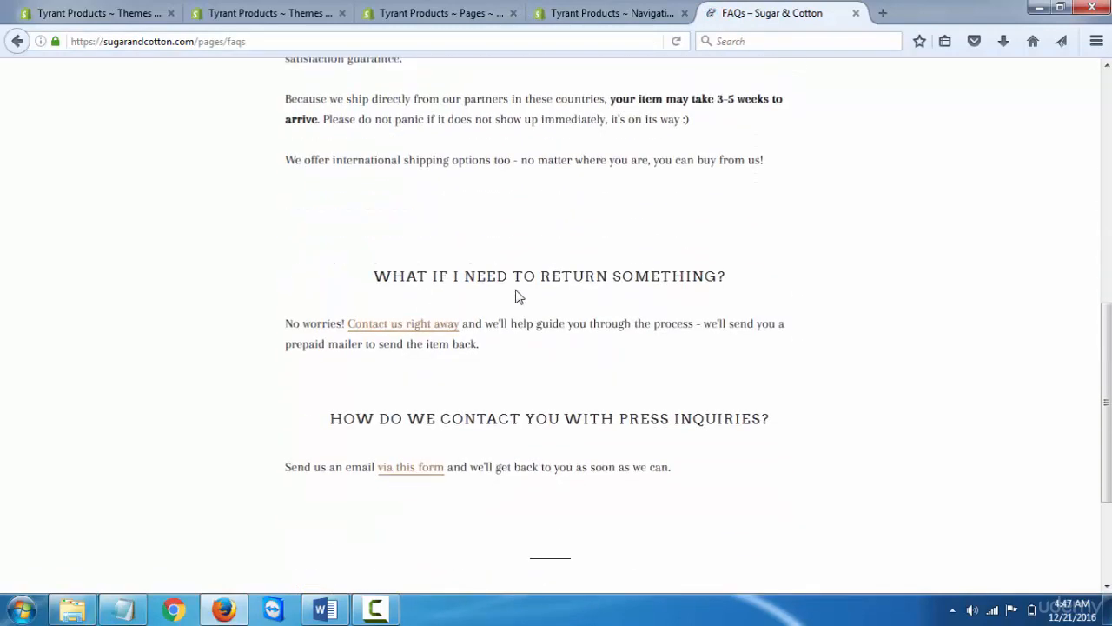
scroll(574, 273, down, 4)
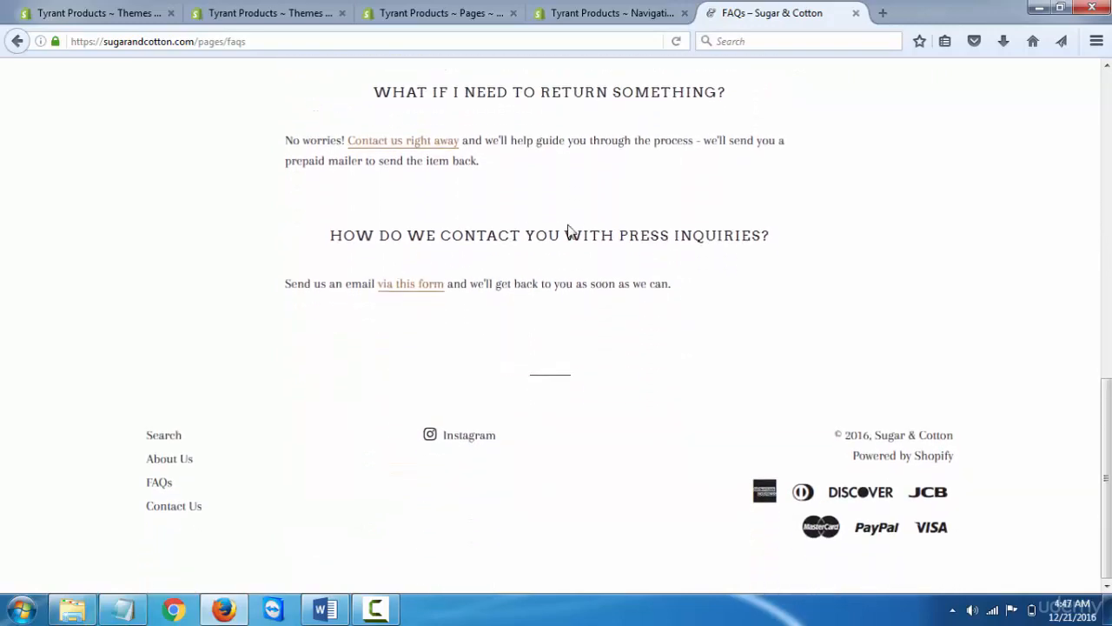
scroll(620, 177, up, 14)
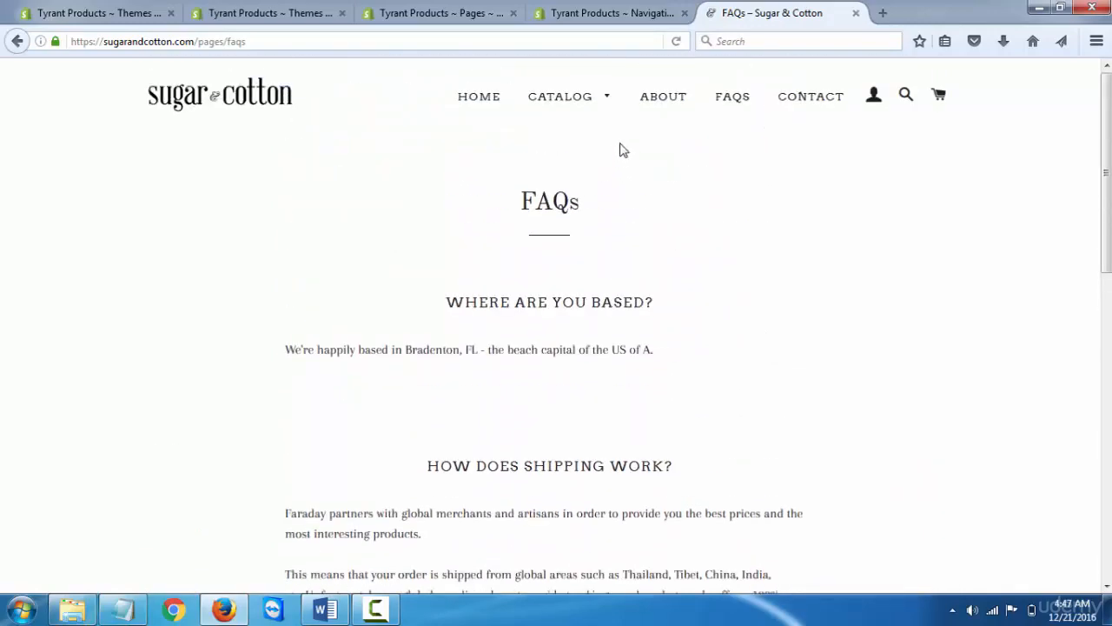
Step: Compare the store's Pages list with the items of the unsaved navigation menu
click(612, 13)
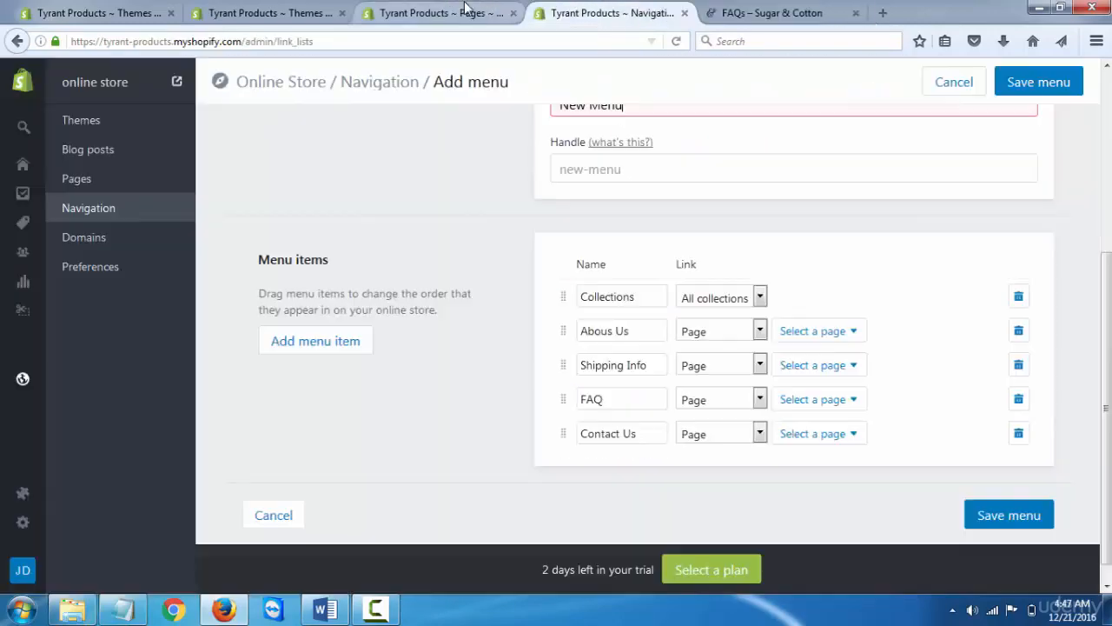
click(441, 13)
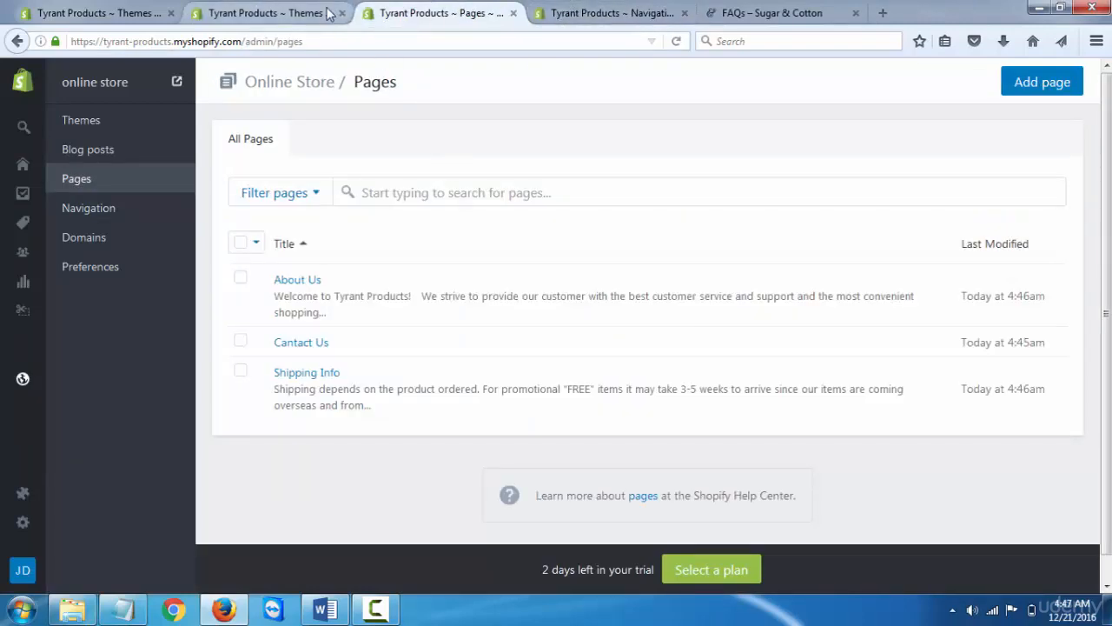
key(ctrl+shift+Tab)
click(393, 14)
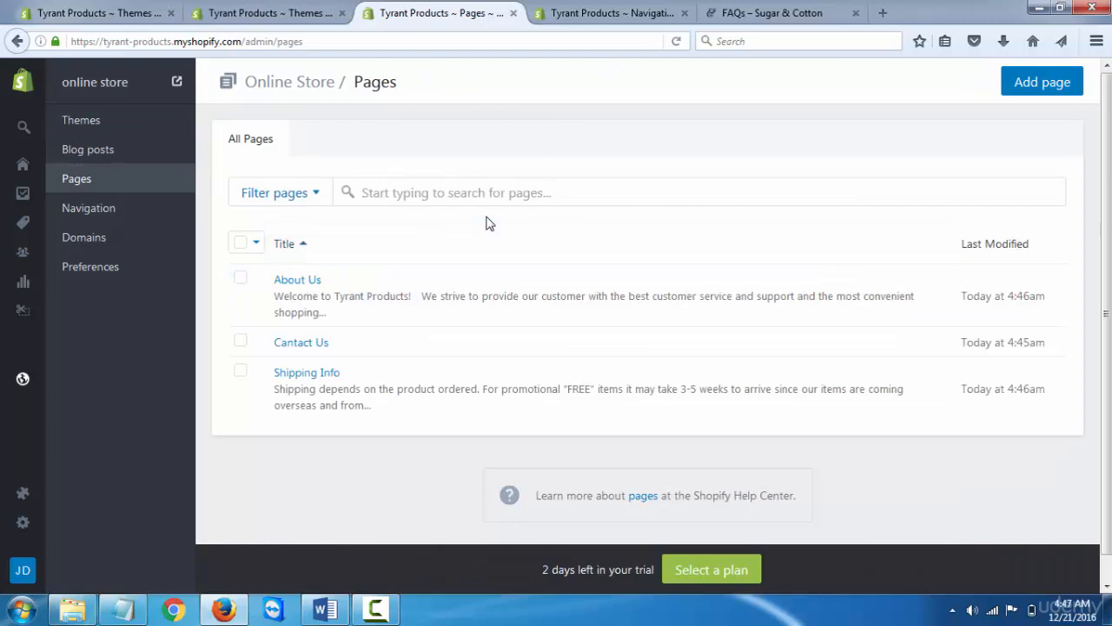
click(596, 12)
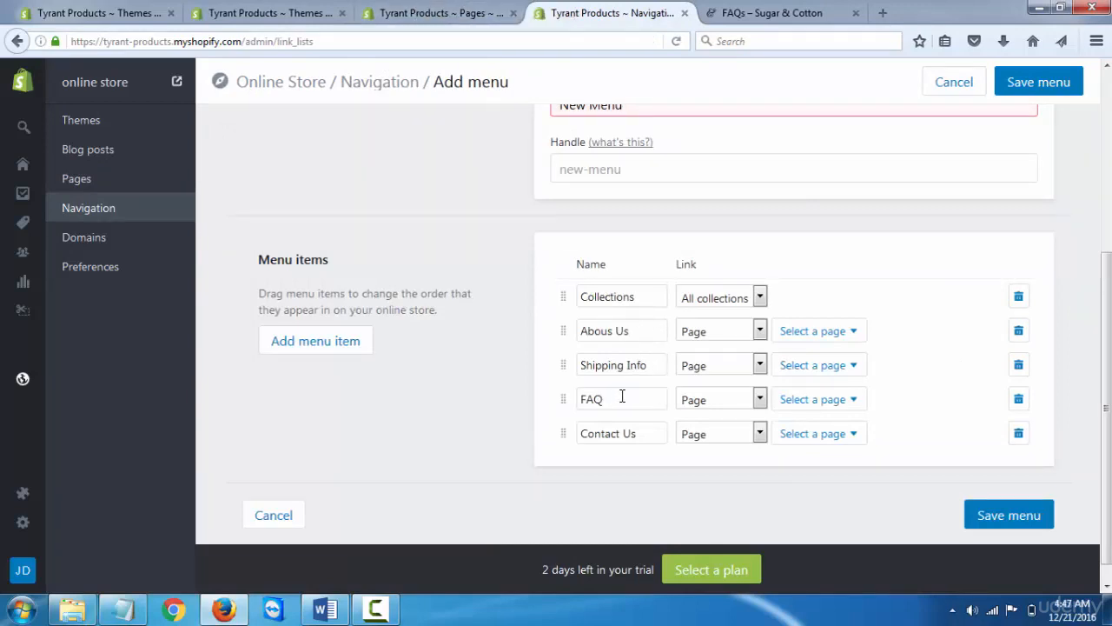
Step: Add a new page titled "FAQ" with no content to the store and save it
click(410, 18)
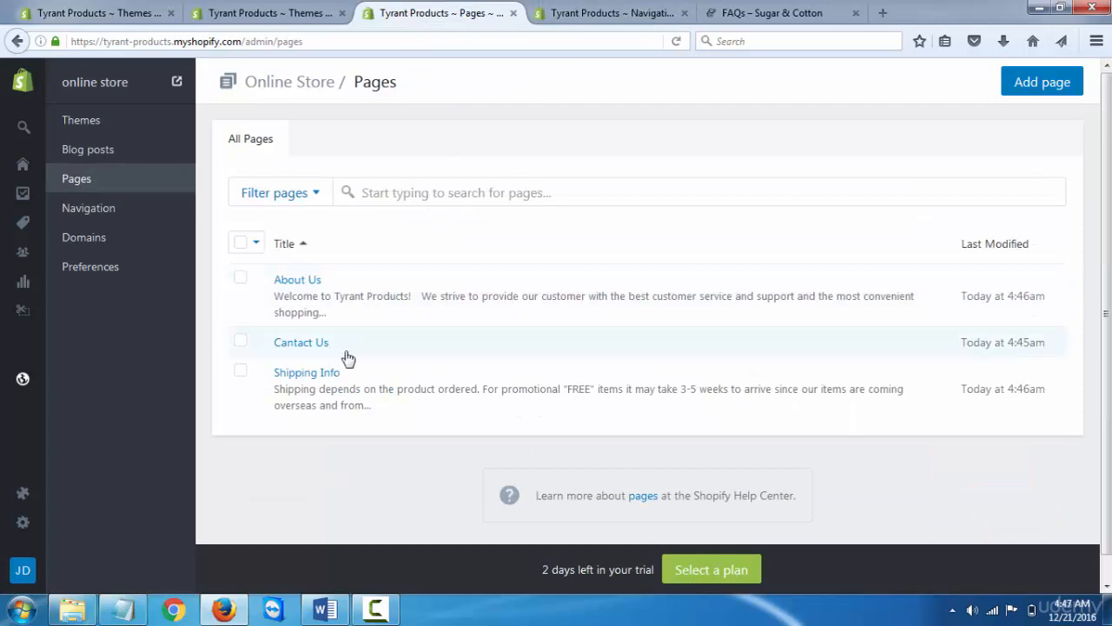
click(1028, 82)
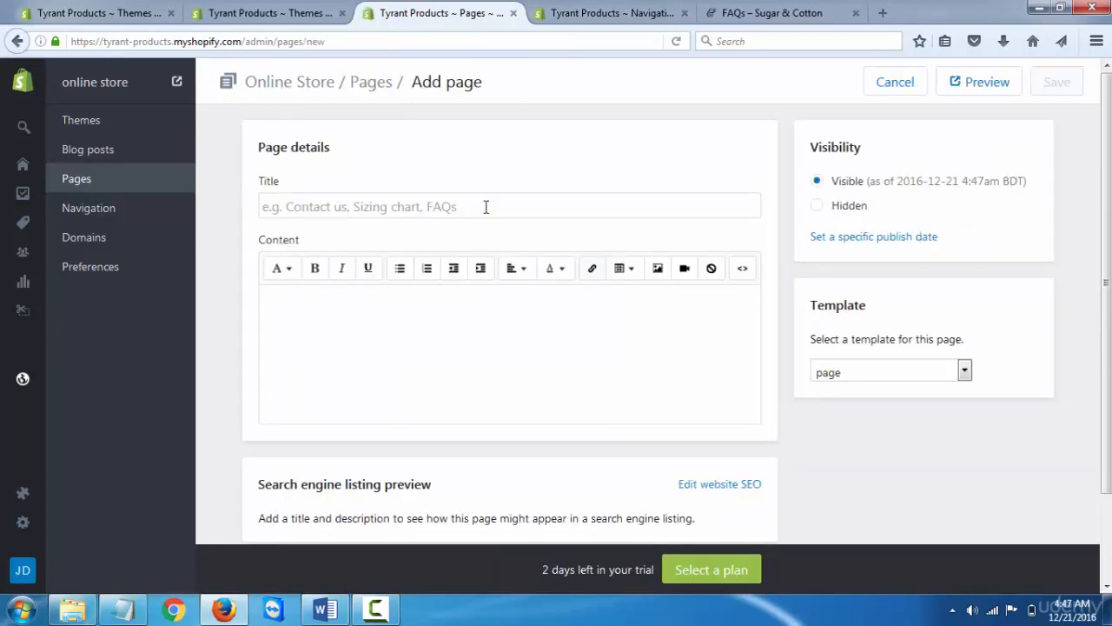
click(485, 206)
text(FAQ)
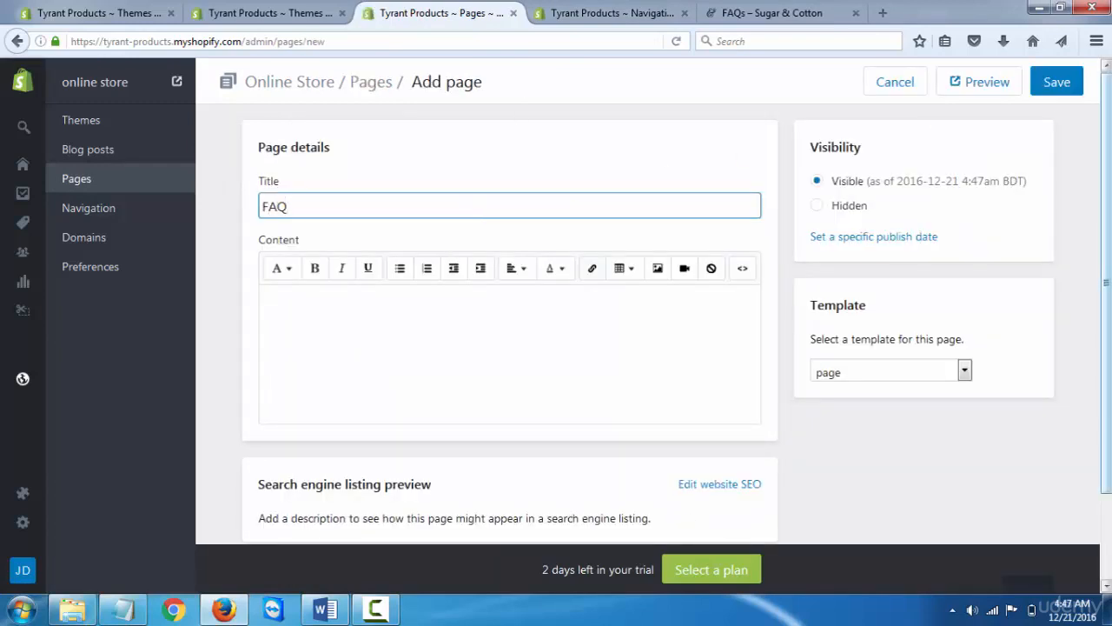
click(1057, 82)
Step: Return to the unsaved navigation menu, reload it by resending its data, and name the menu "New Menu"
click(665, 10)
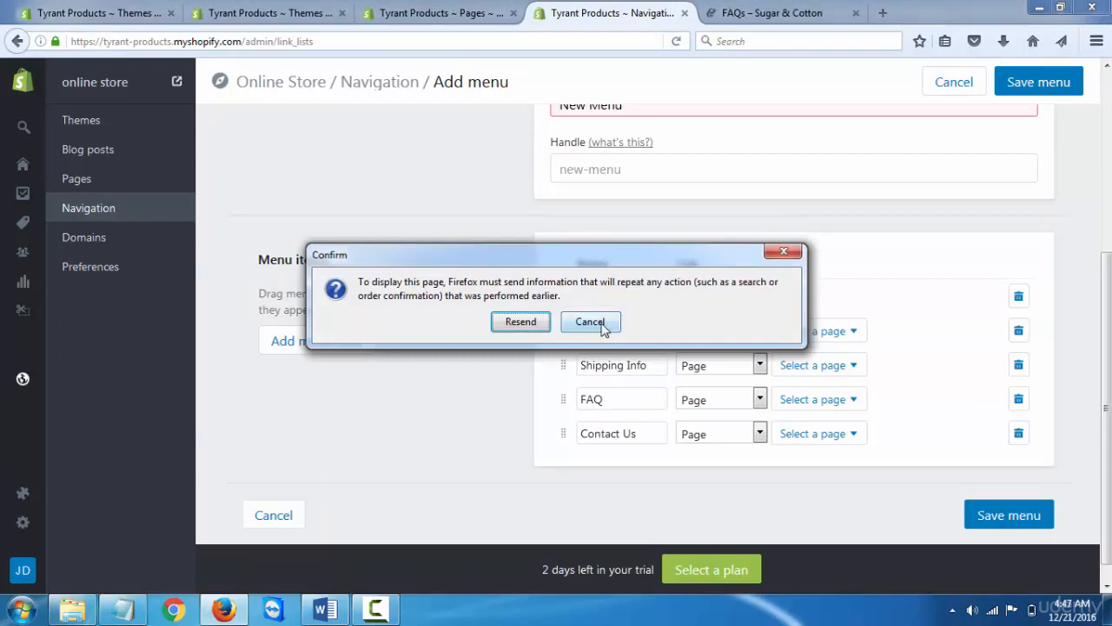
click(590, 322)
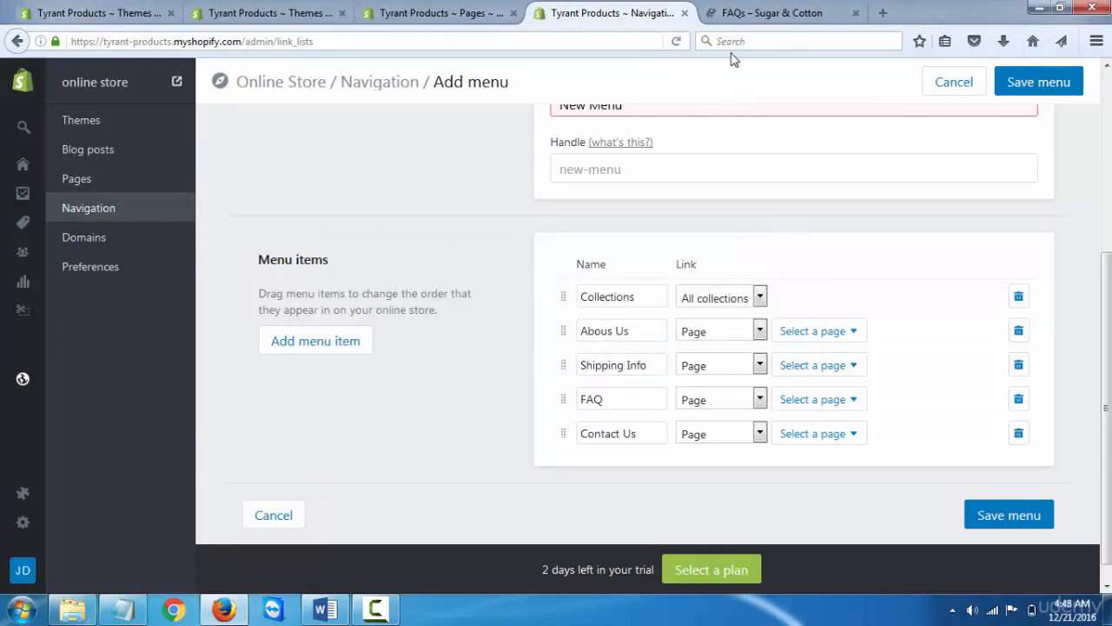
click(677, 42)
click(525, 321)
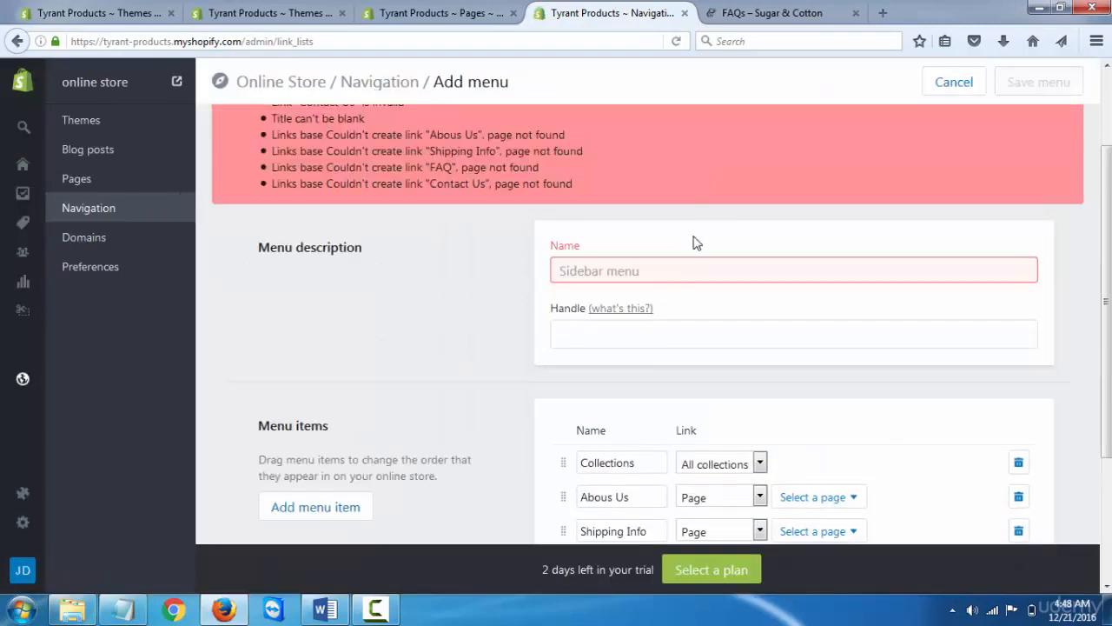
click(692, 276)
text(New Menu)
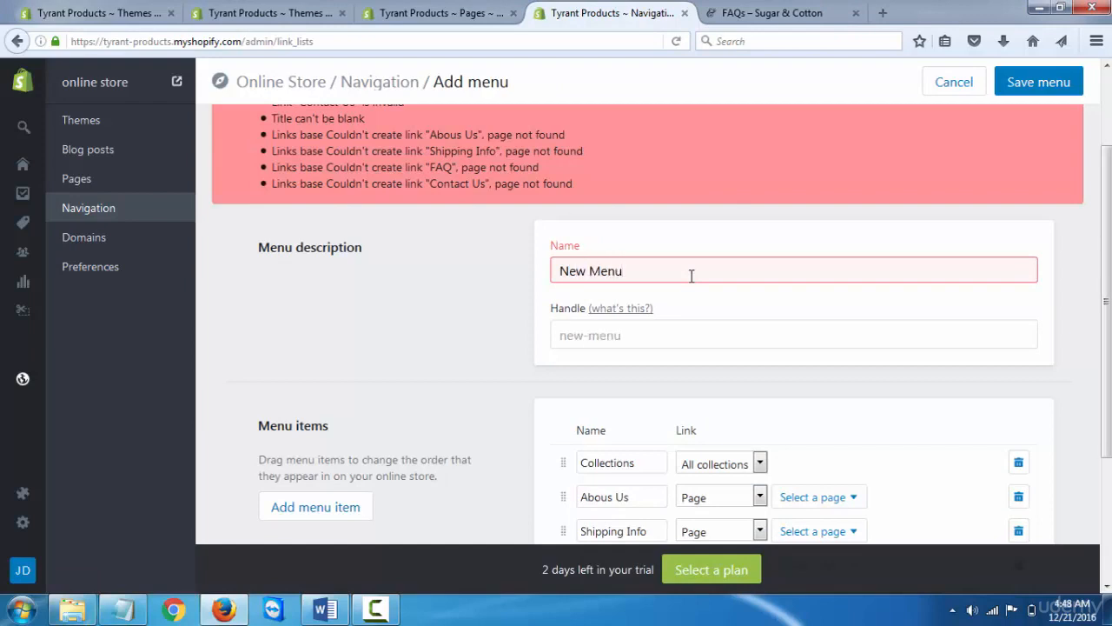
Step: Link the "Abous Us" menu item to the About Us page and the "Shipping Info" item to the Shipping Info page
scroll(691, 272, down, 3)
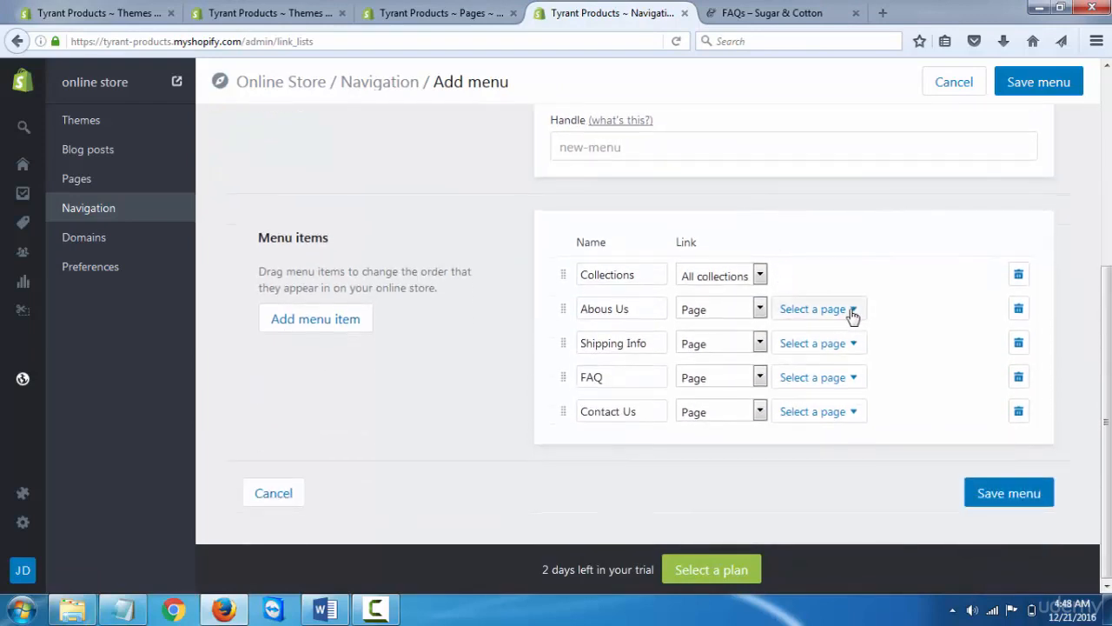
click(844, 313)
click(845, 313)
click(845, 312)
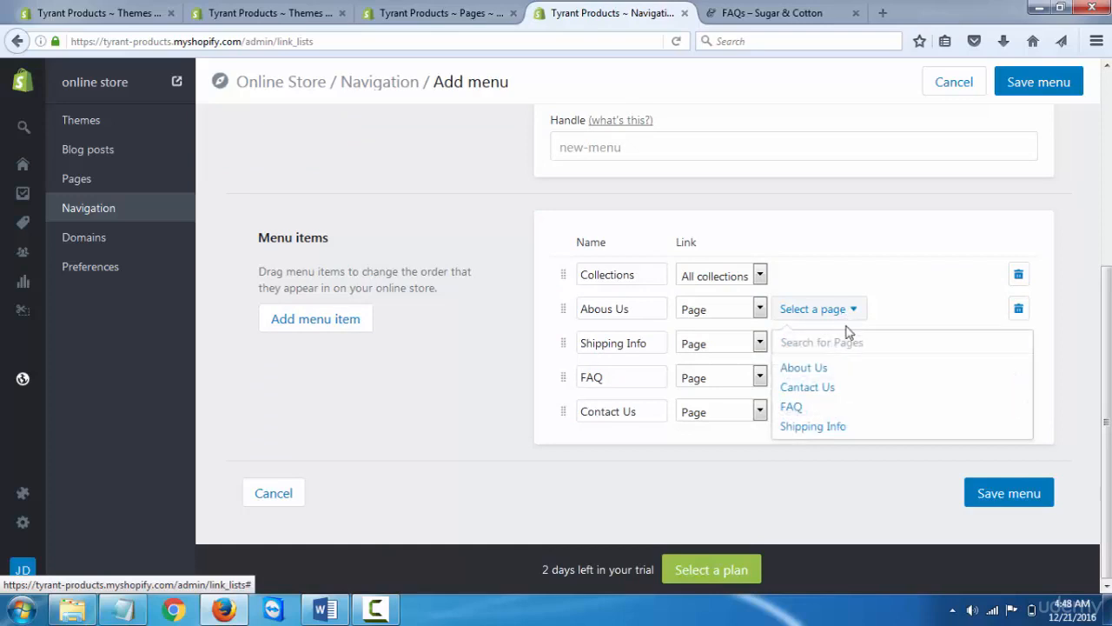
click(830, 368)
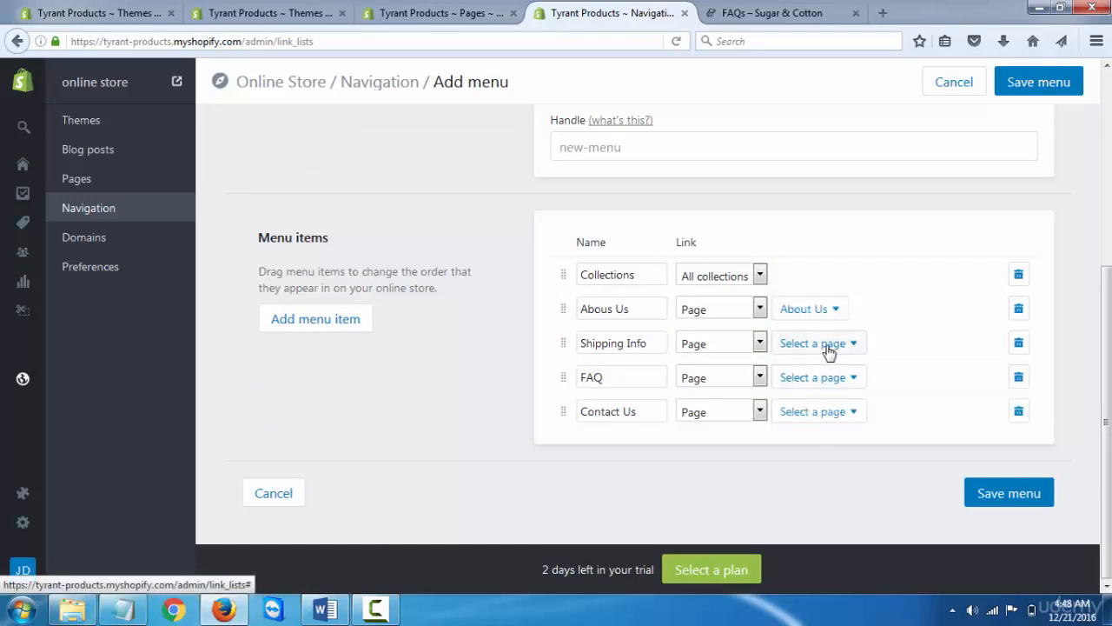
click(848, 348)
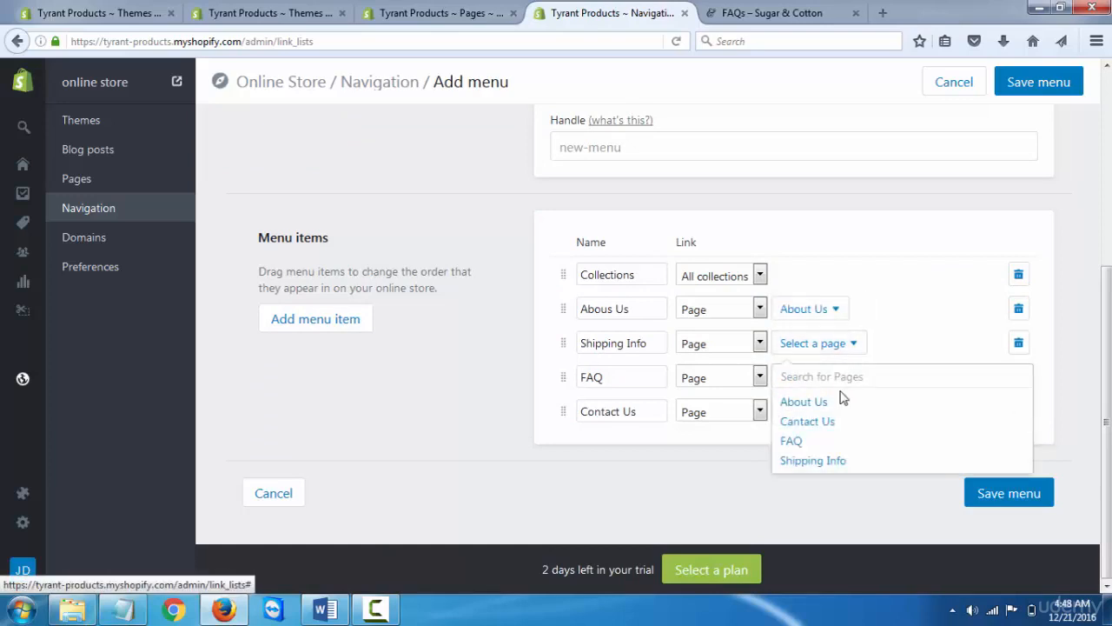
click(840, 461)
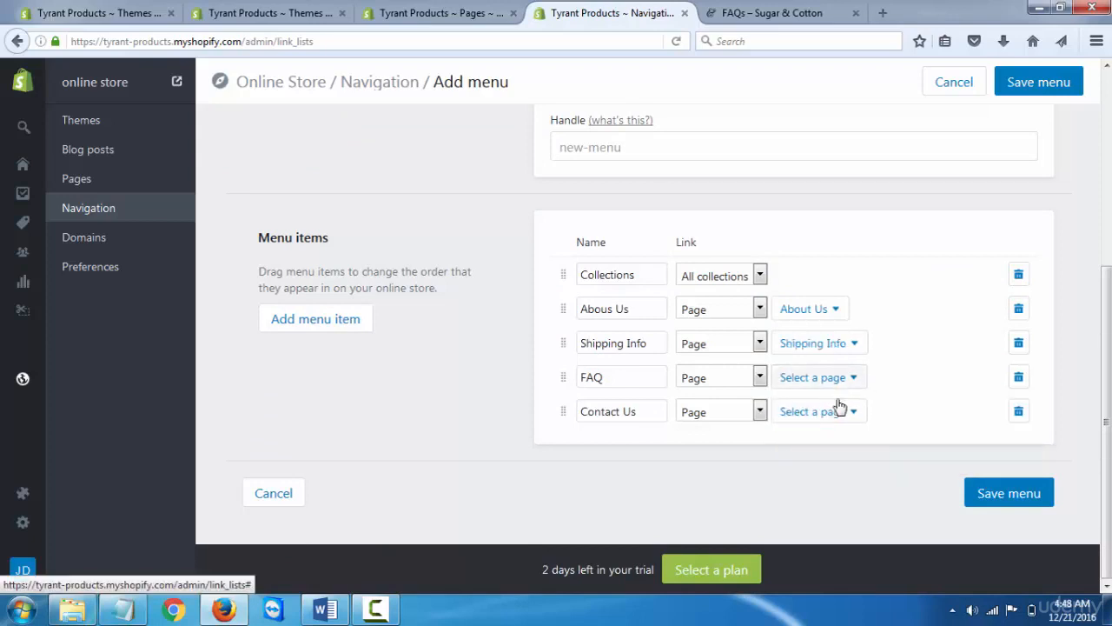
Step: Link the "FAQ" item to the FAQ page and the "Contact Us" item to the Cantact Us page, then save the menu
click(845, 381)
click(840, 475)
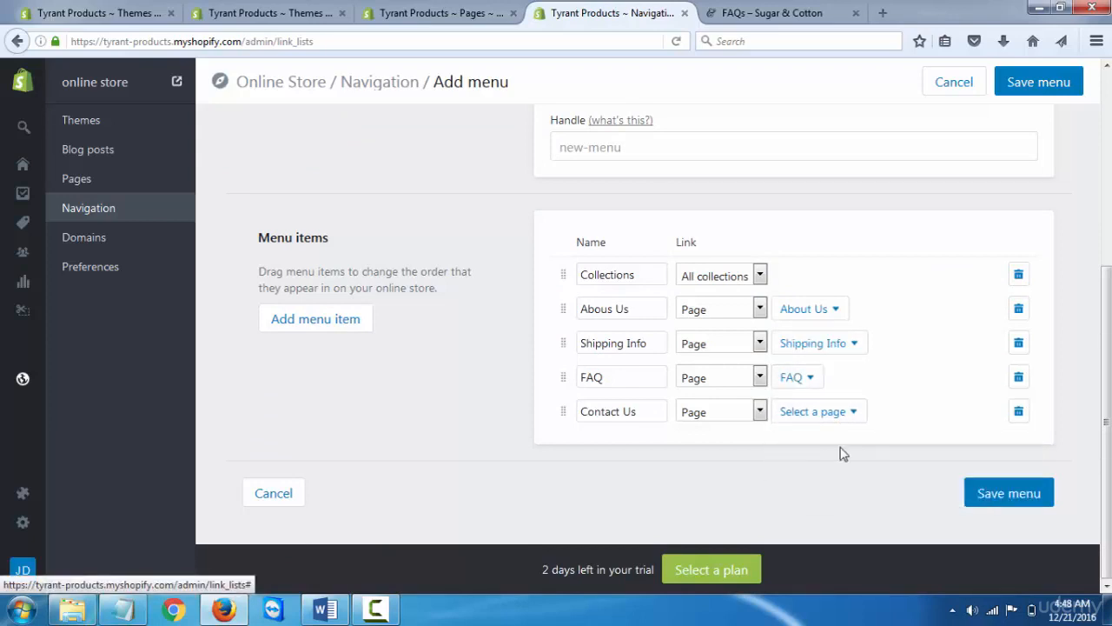
click(839, 419)
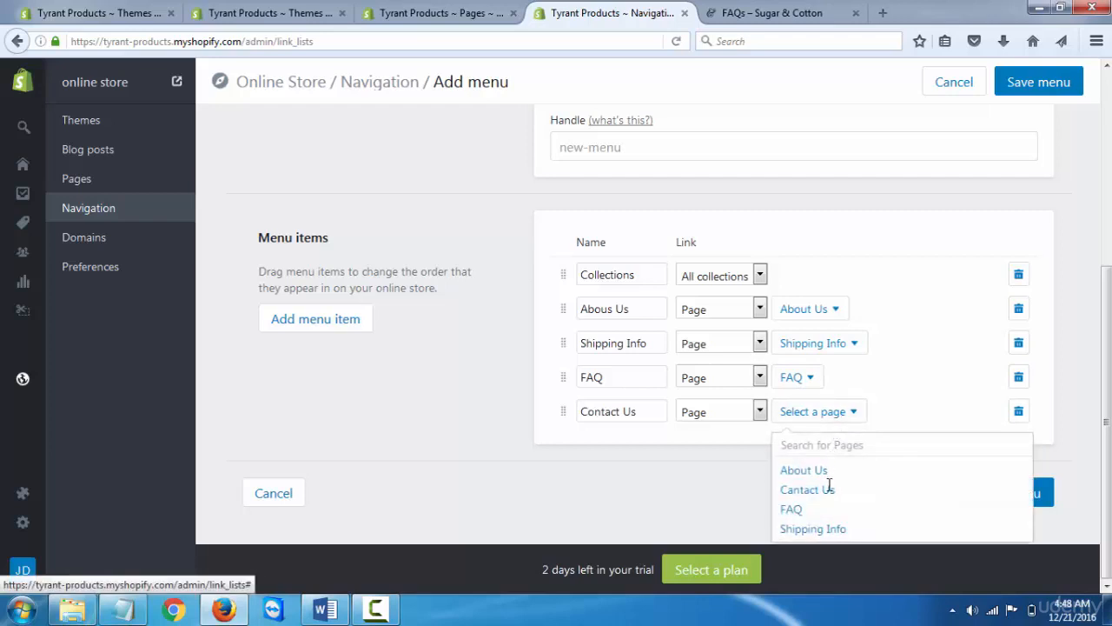
click(827, 491)
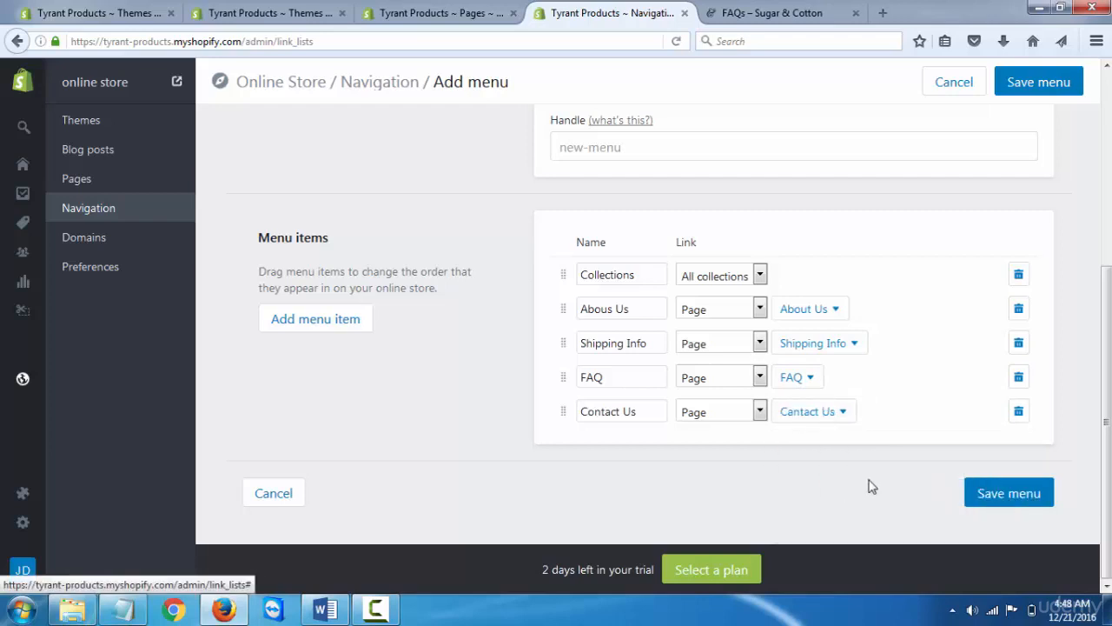
click(1000, 500)
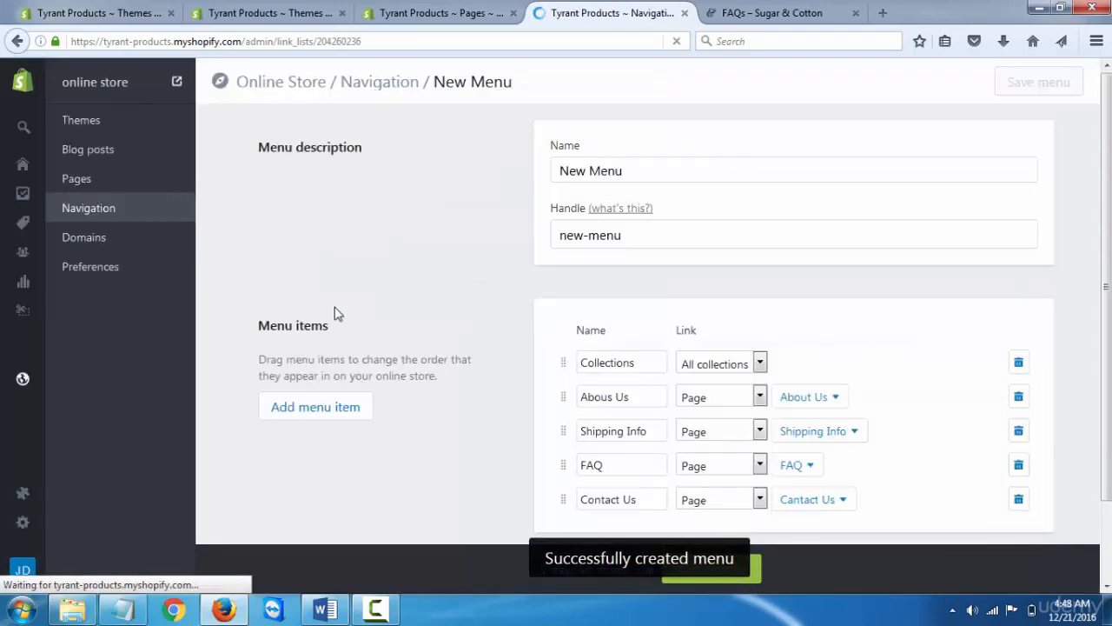
Step: In the store's navigation overview, reorder New Menu so that "Abous Us" comes before "Collections"
click(124, 220)
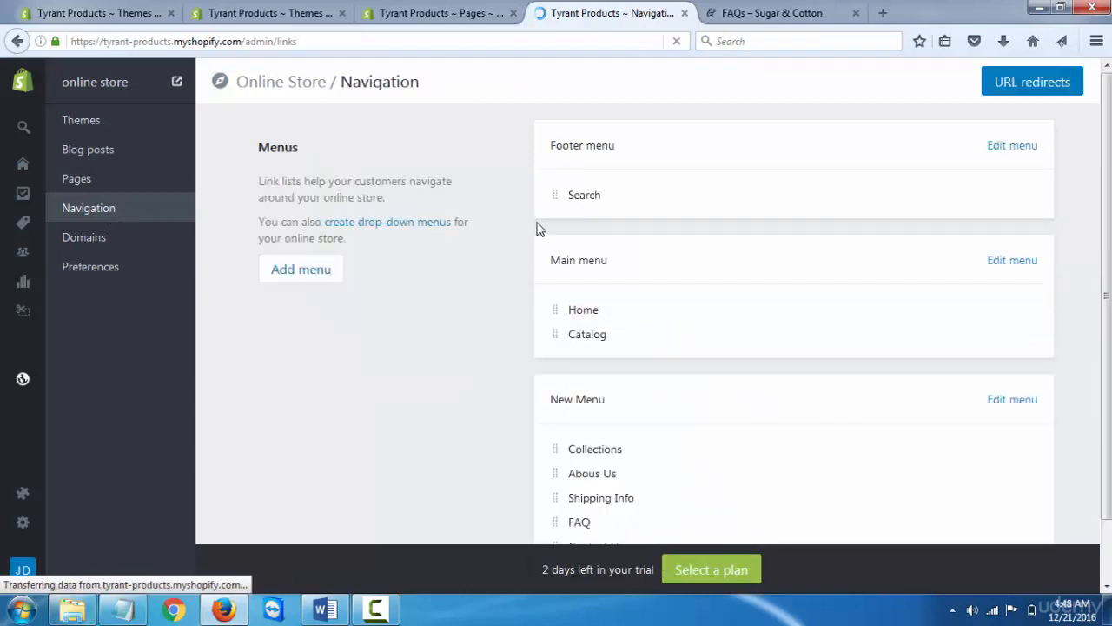
scroll(536, 223, down, 1)
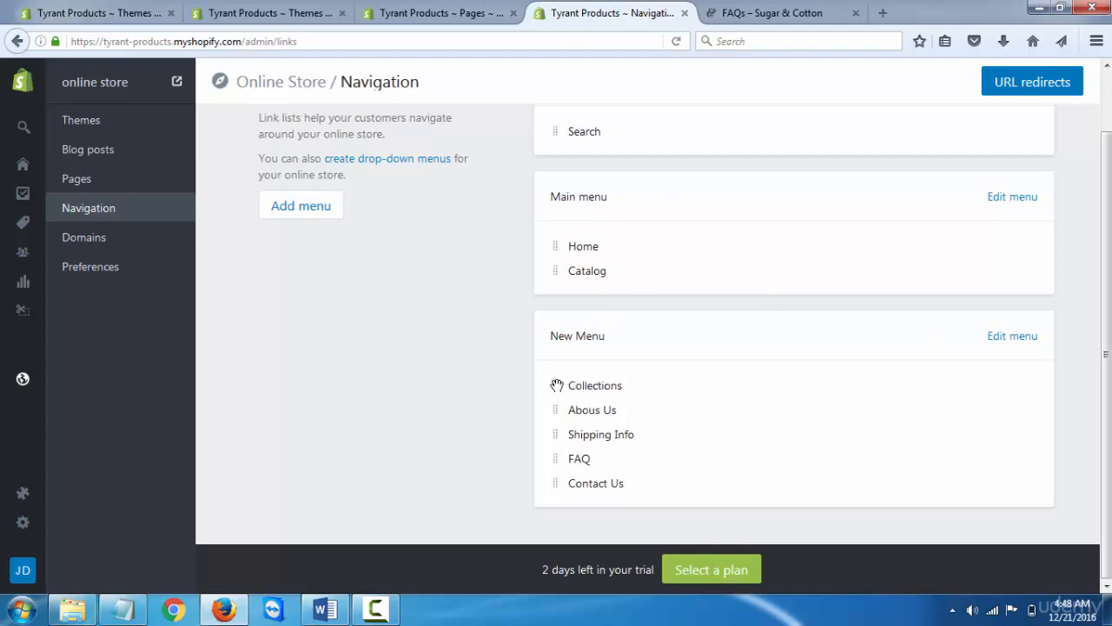
drag(557, 385, 560, 408)
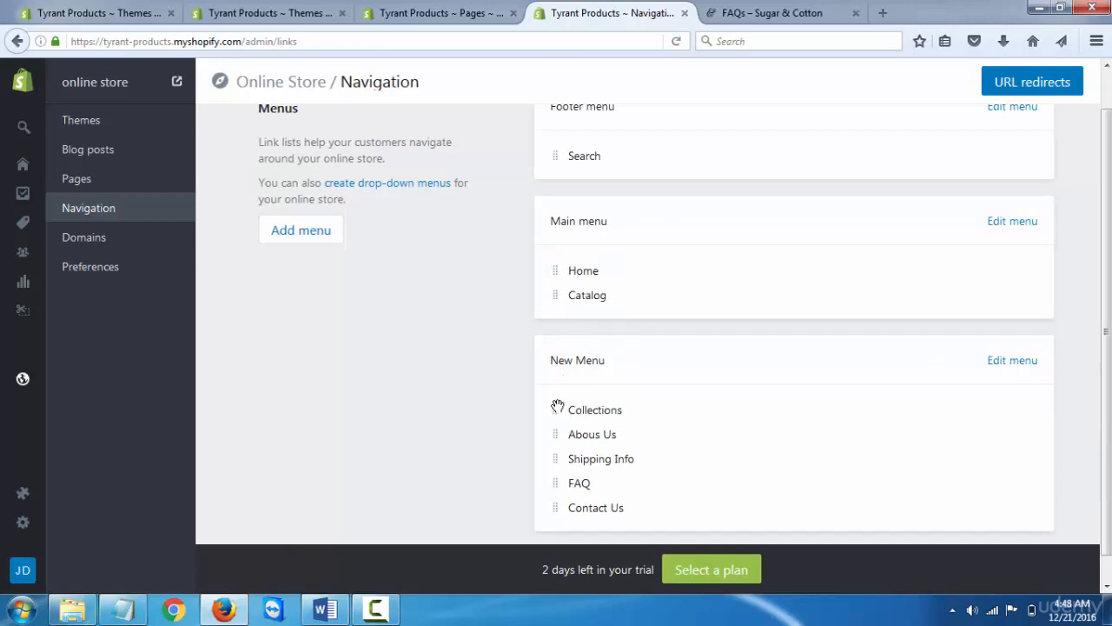
drag(557, 408, 566, 325)
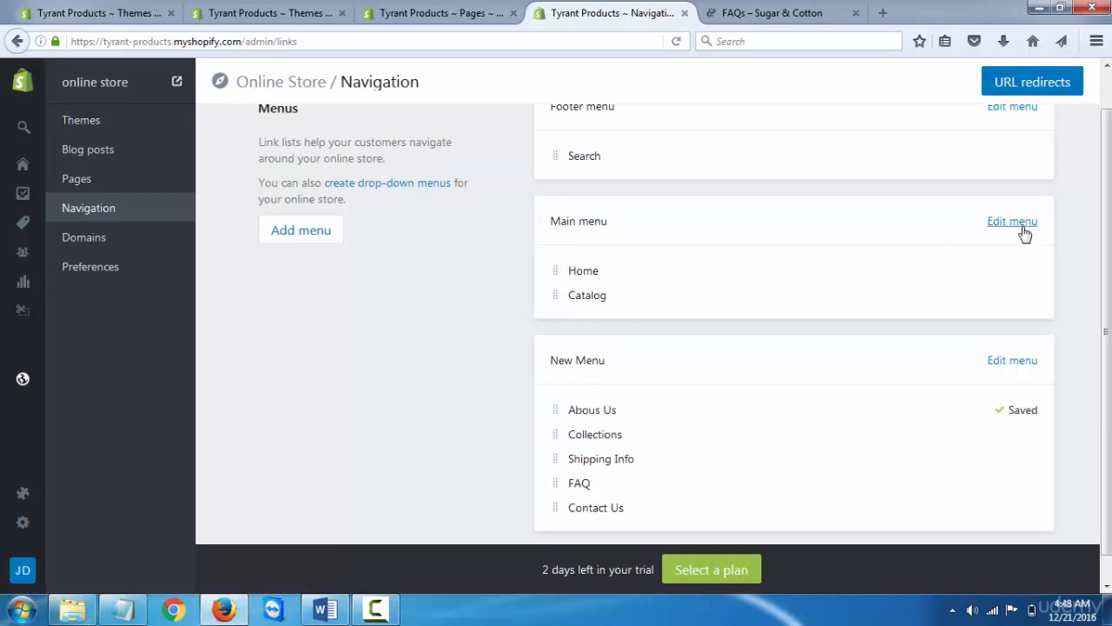
Step: Check the Main menu's items and open the Minimal theme for customization
scroll(1027, 243, up, 1)
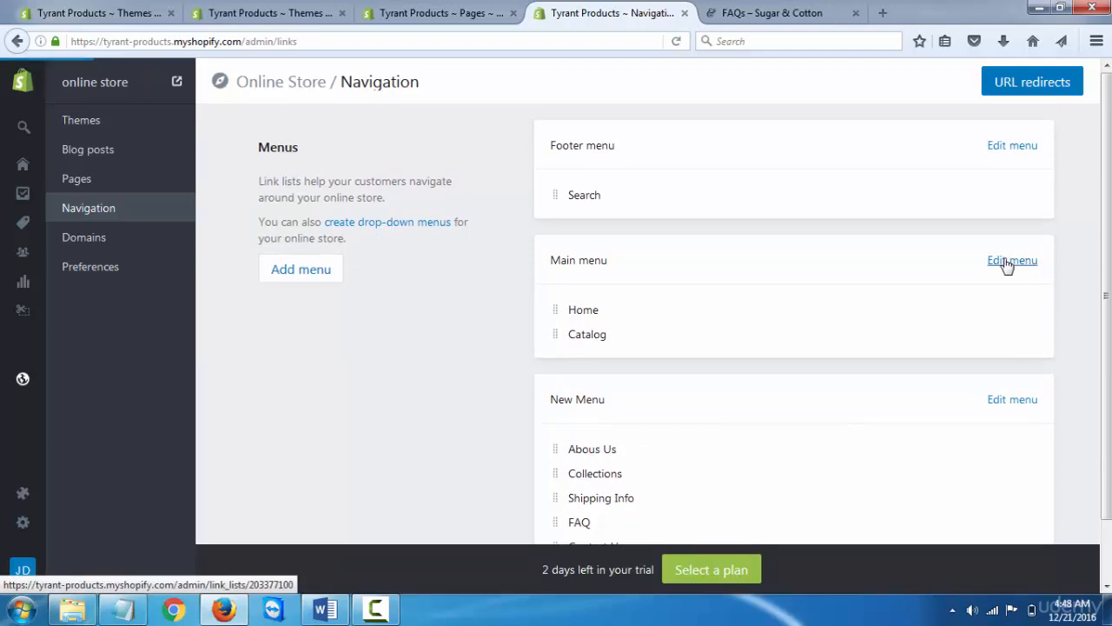
click(1006, 262)
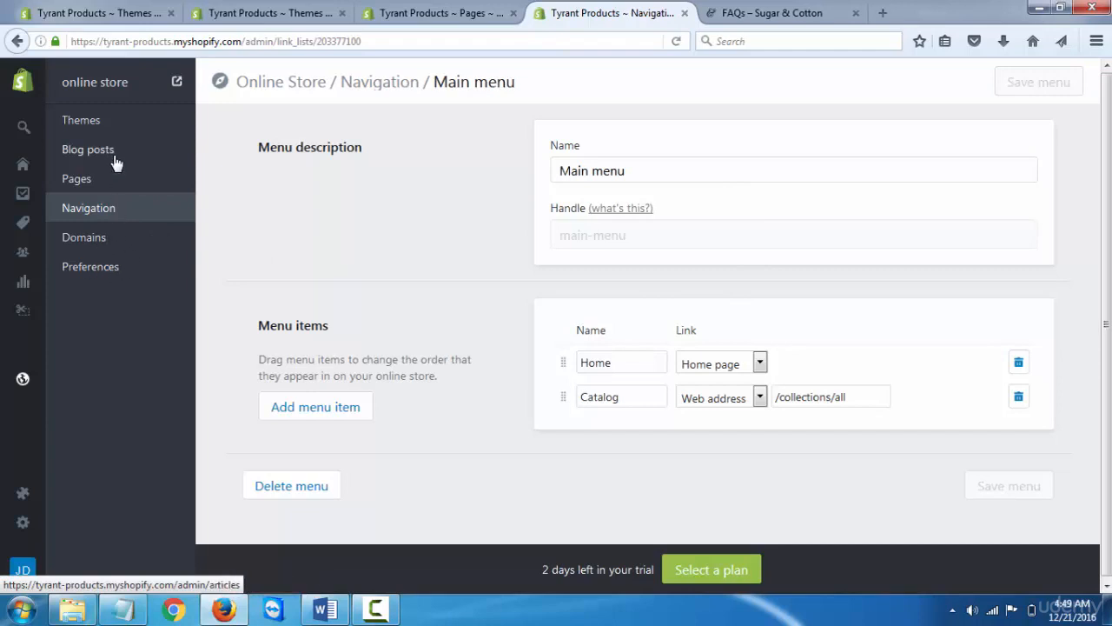
click(94, 125)
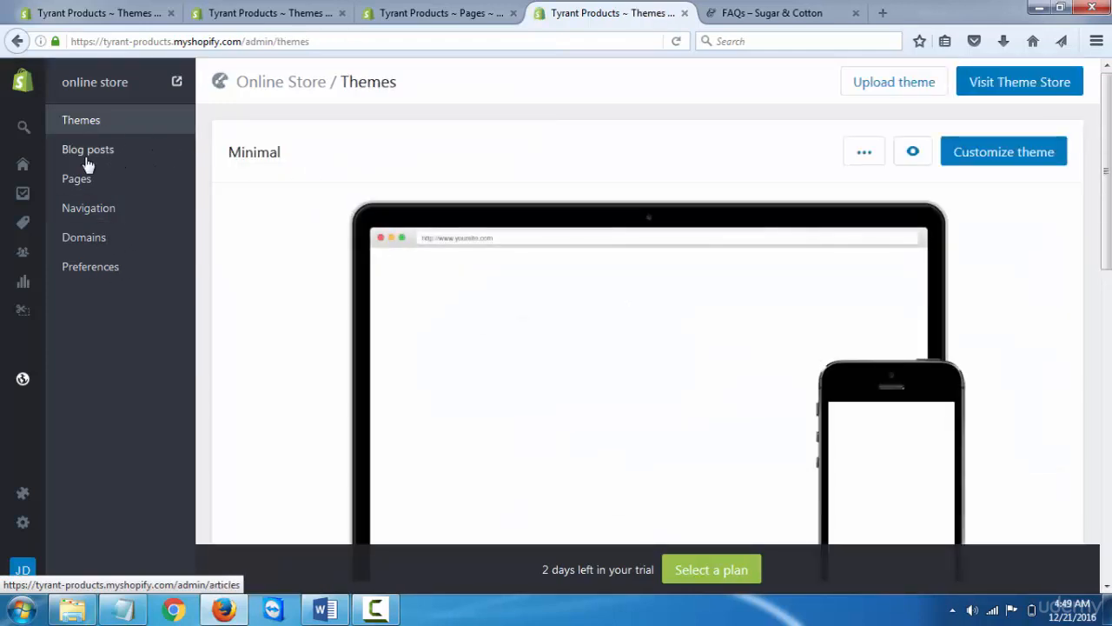
click(995, 152)
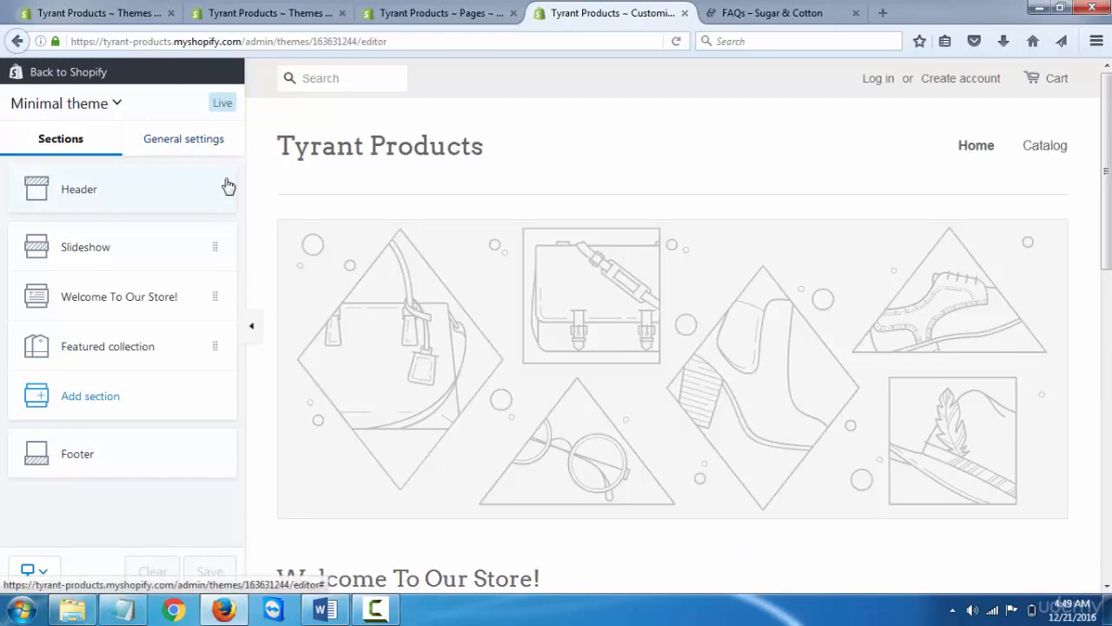
Step: Examine the Layout options in the Minimal theme's general settings
click(187, 148)
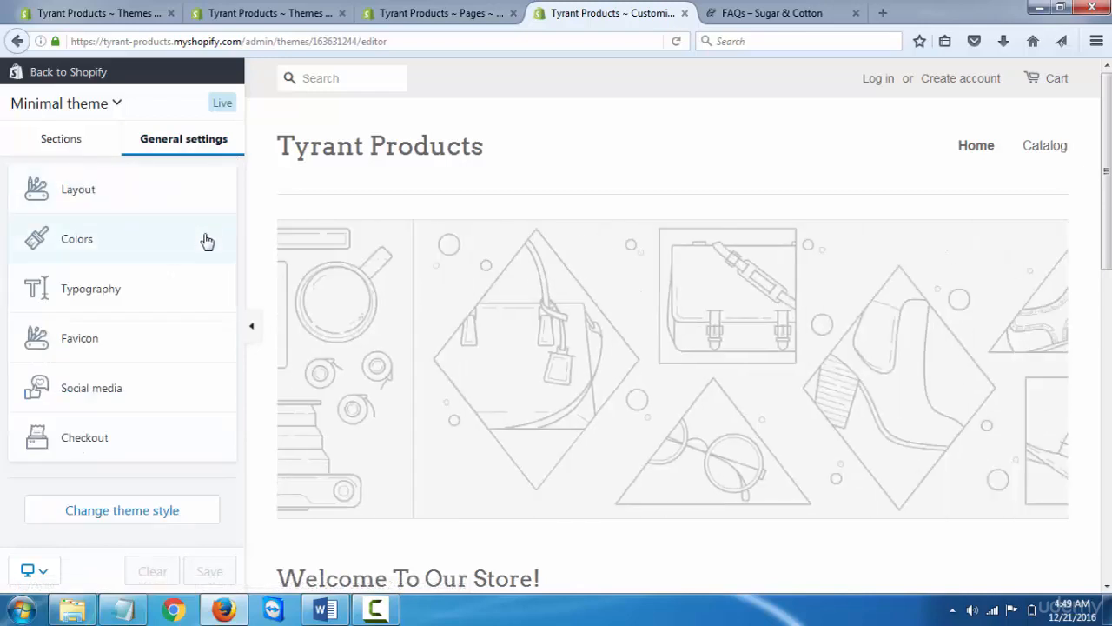
click(186, 210)
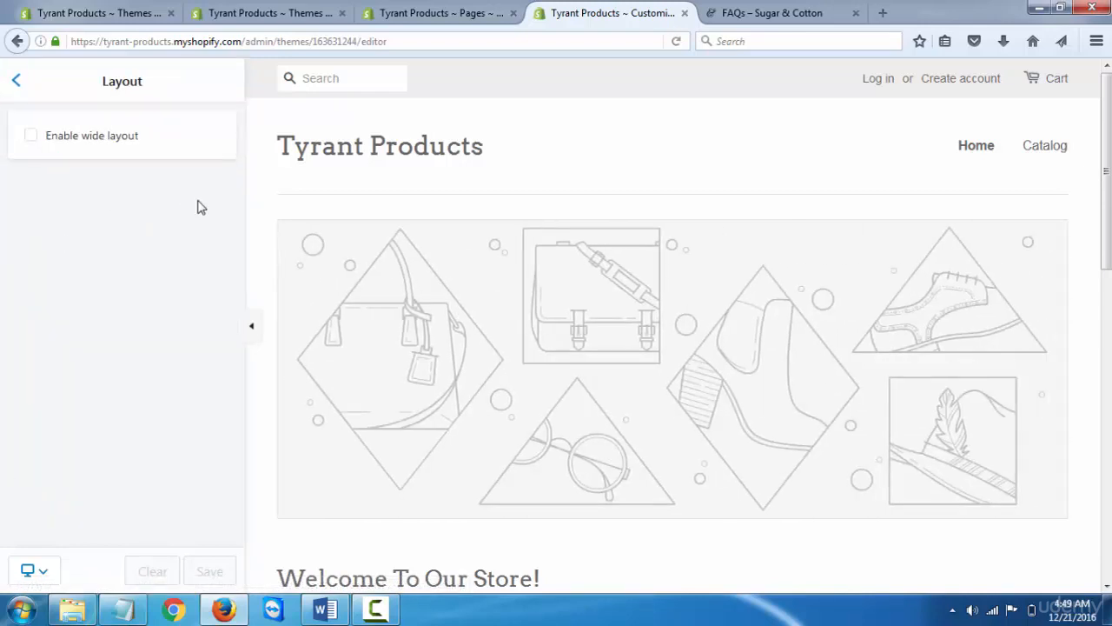
click(15, 81)
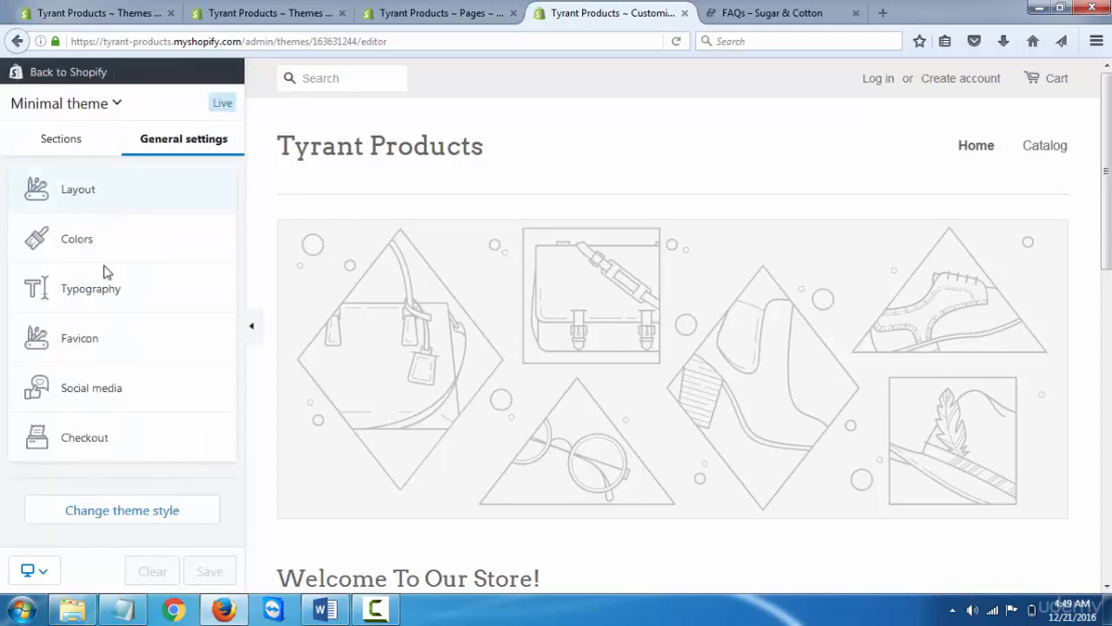
Step: Set the theme header's main menu to New Menu and save the theme
click(80, 140)
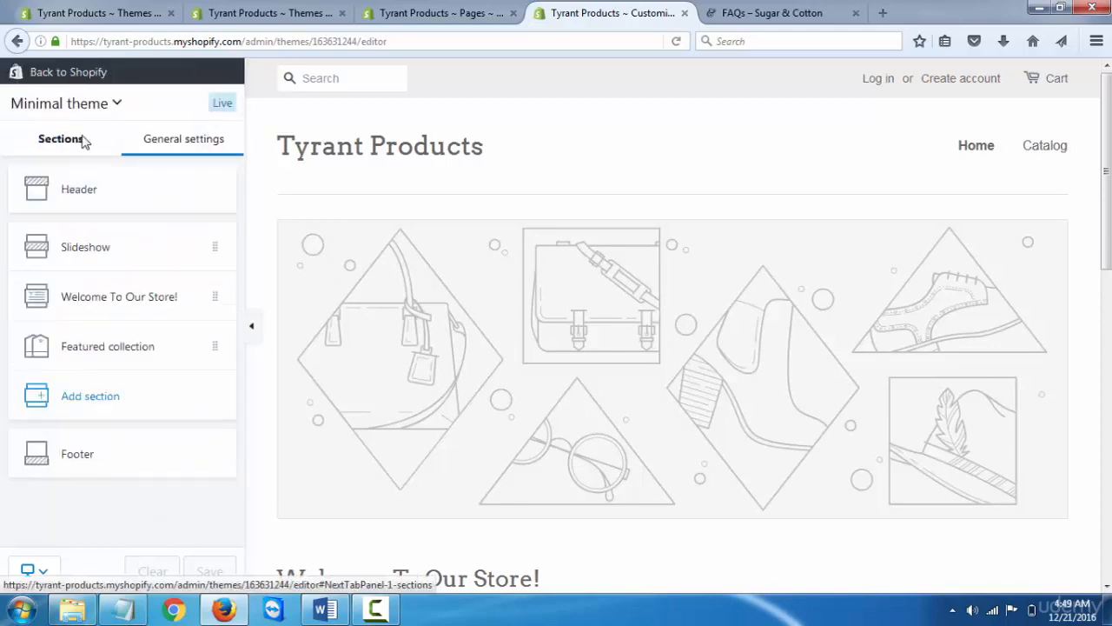
click(130, 207)
scroll(156, 217, down, 2)
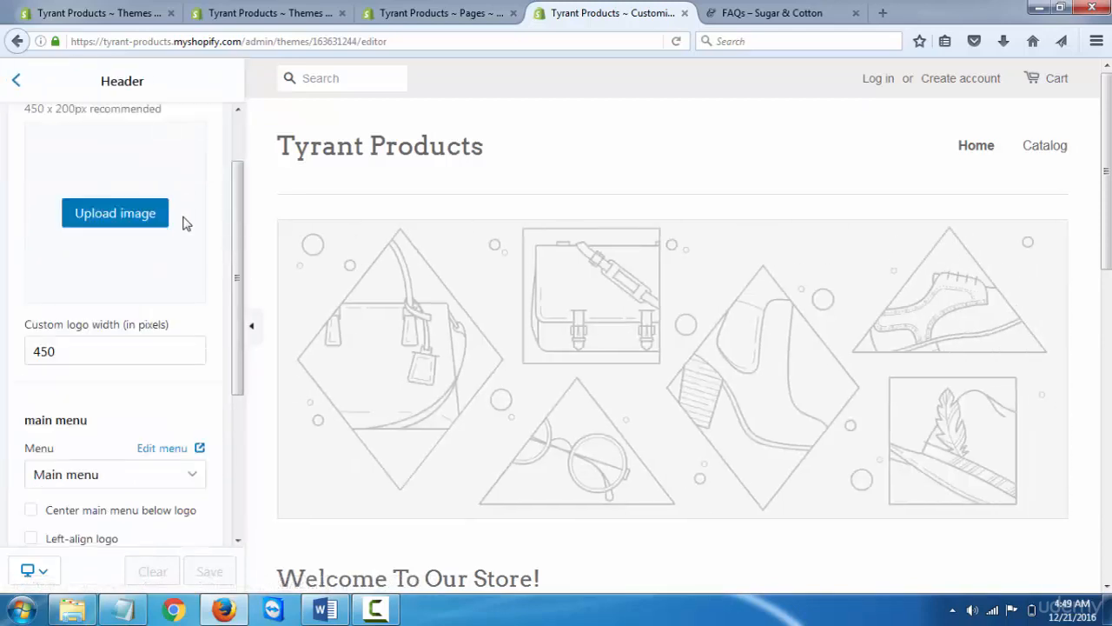
scroll(143, 250, down, 3)
click(148, 255)
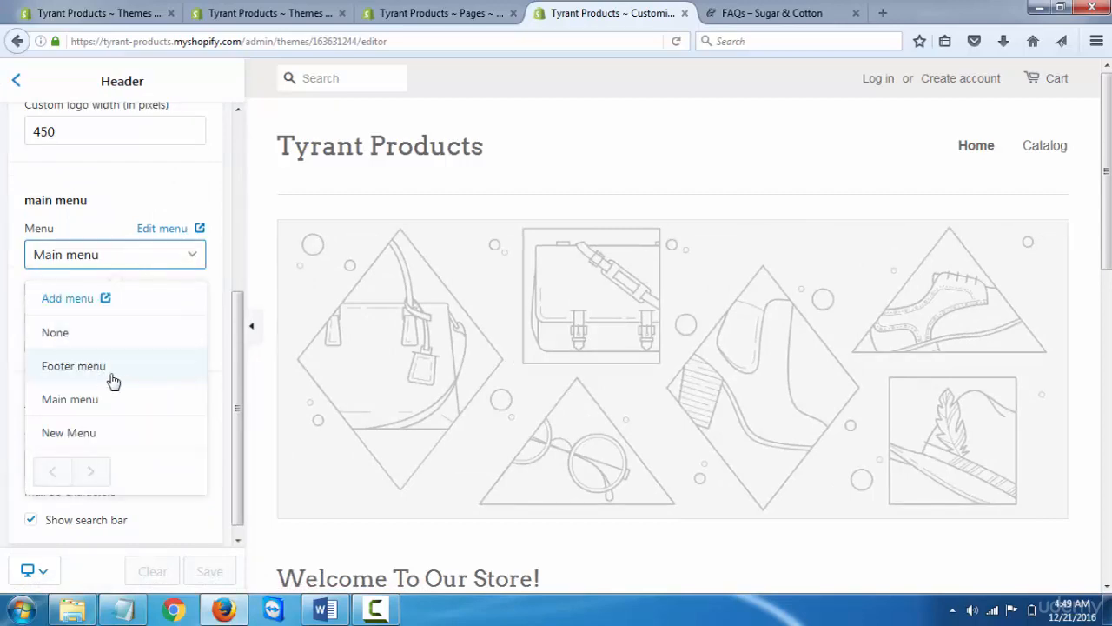
click(114, 432)
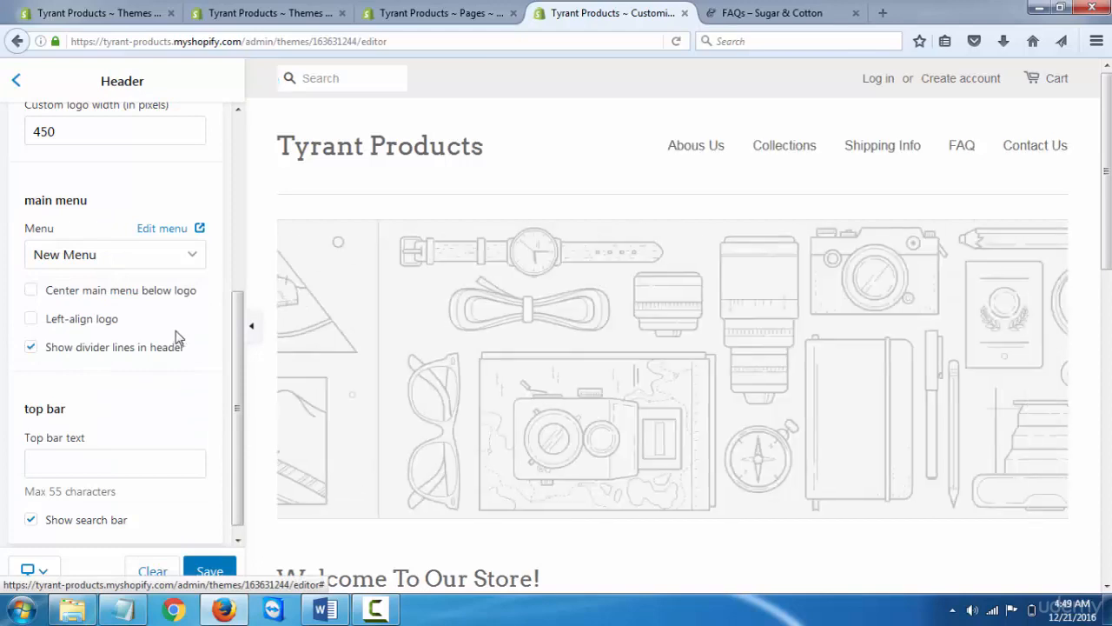
click(222, 570)
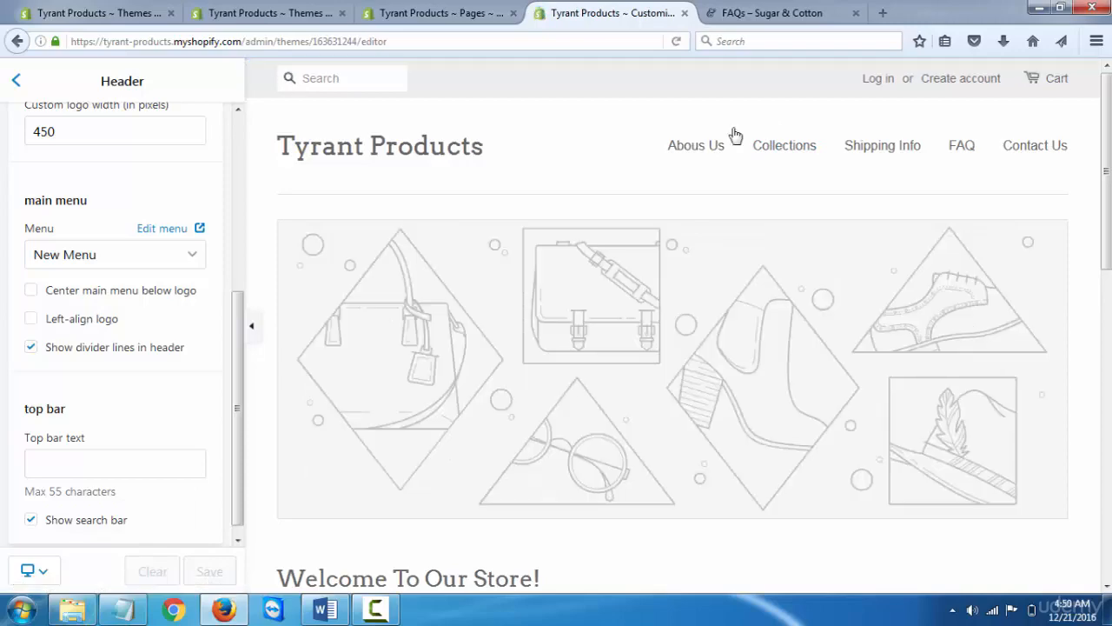
Step: Check the Abous Us, Collections, Shipping Info and Contact Us links of the header menu in the theme preview, examining the linked pages
click(715, 147)
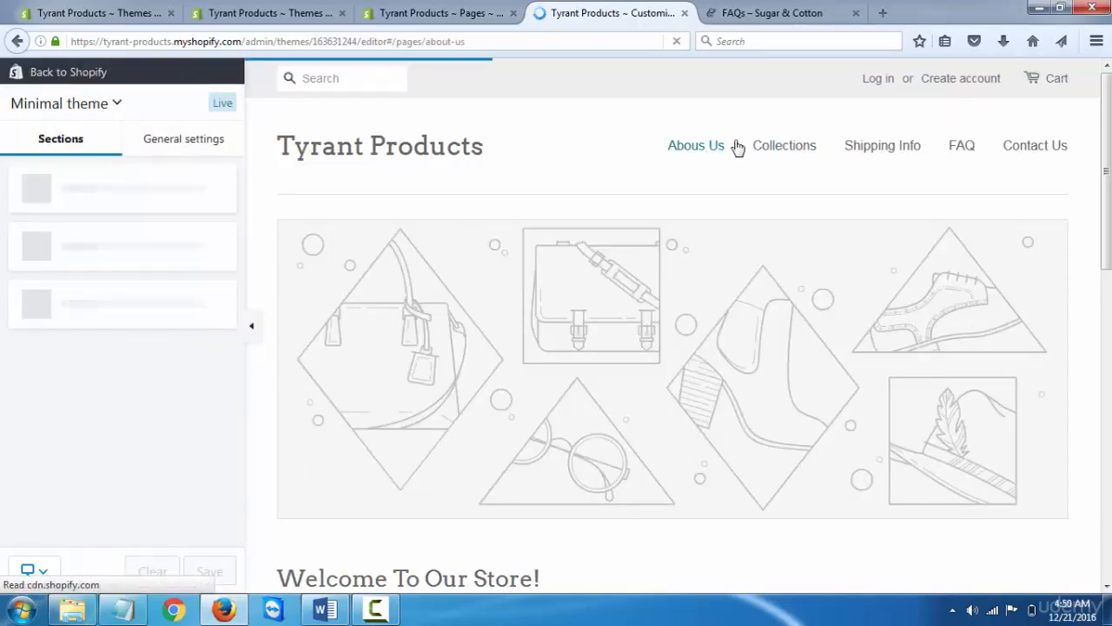
scroll(635, 176, down, 5)
scroll(774, 164, up, 5)
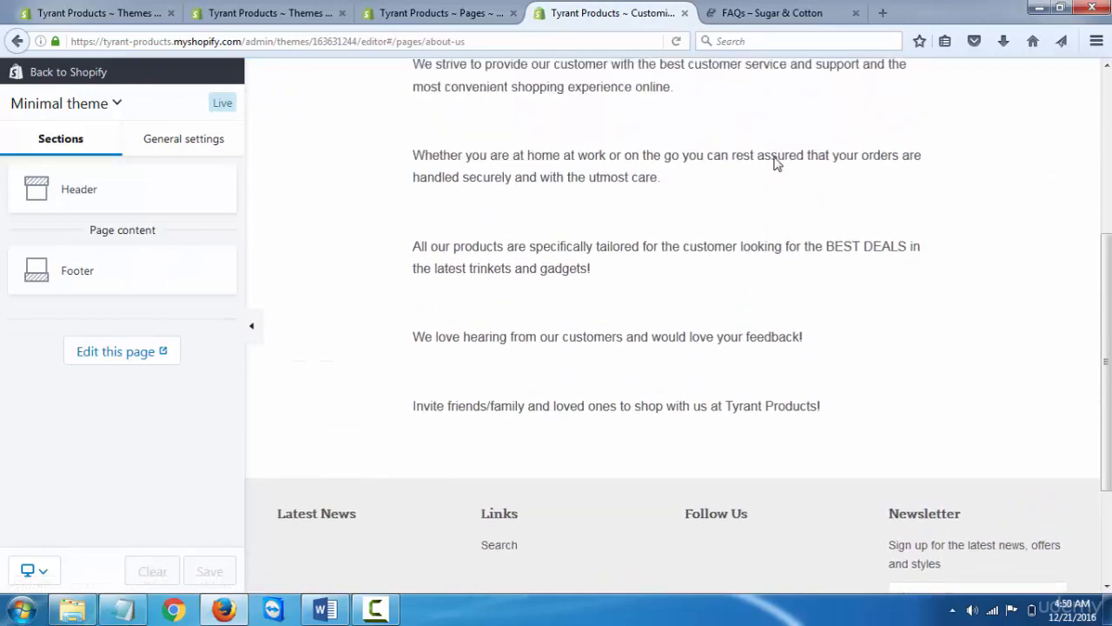
click(782, 150)
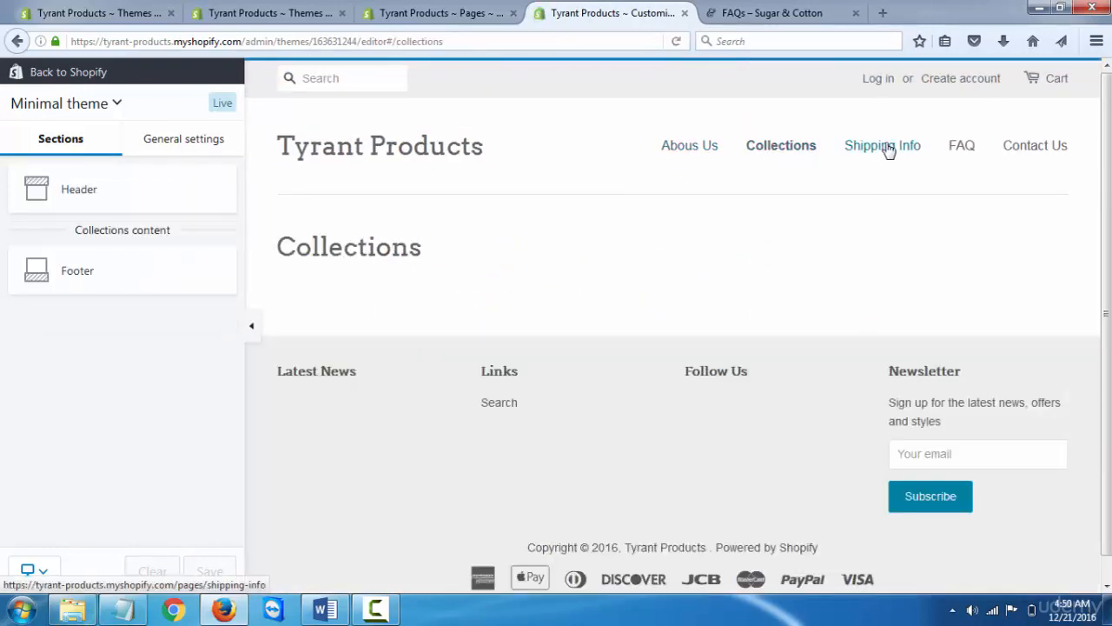
click(881, 149)
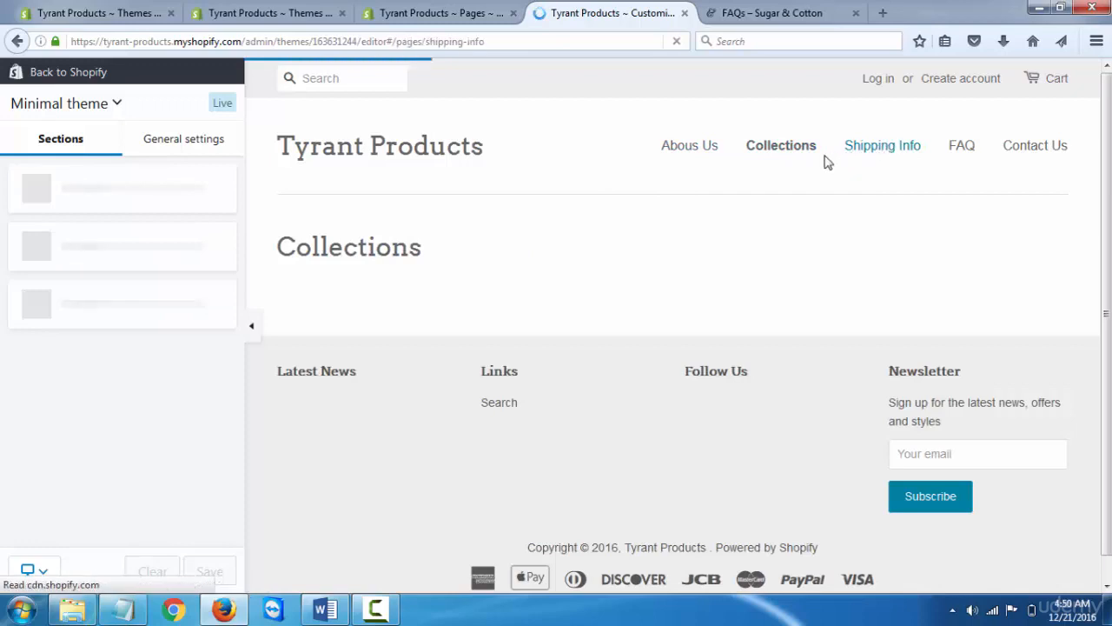
click(1049, 145)
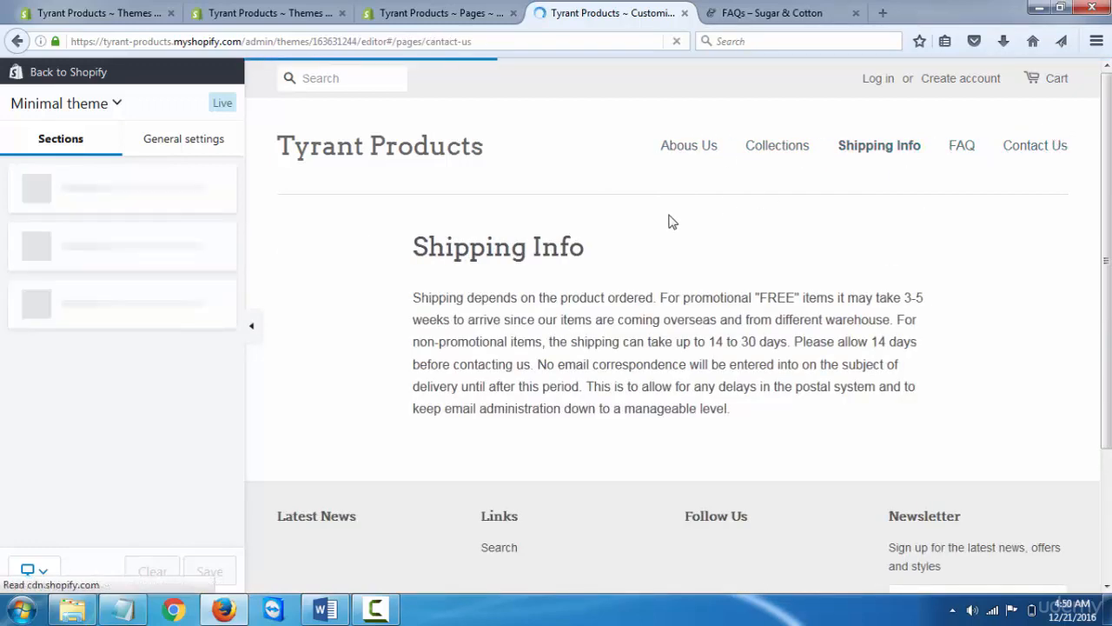
scroll(530, 197, down, 3)
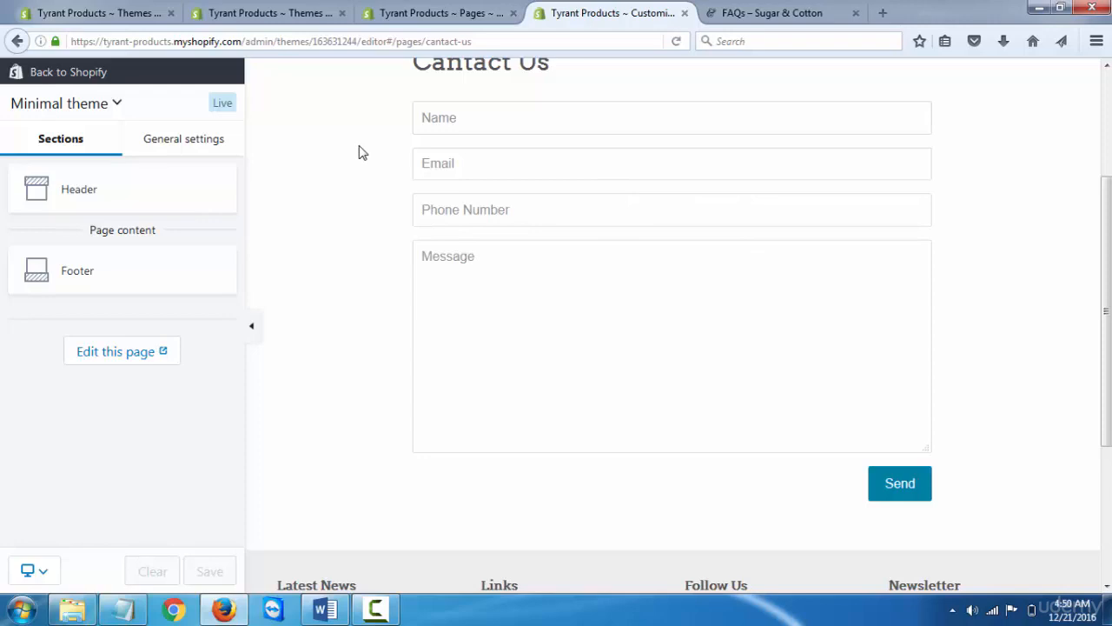
scroll(666, 201, up, 3)
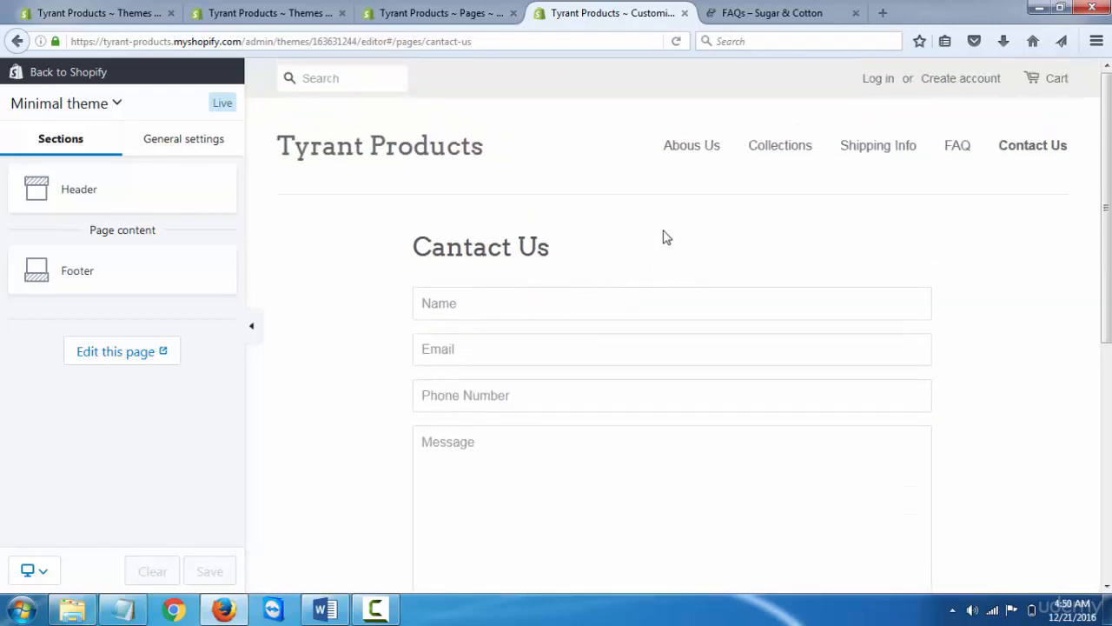
click(439, 13)
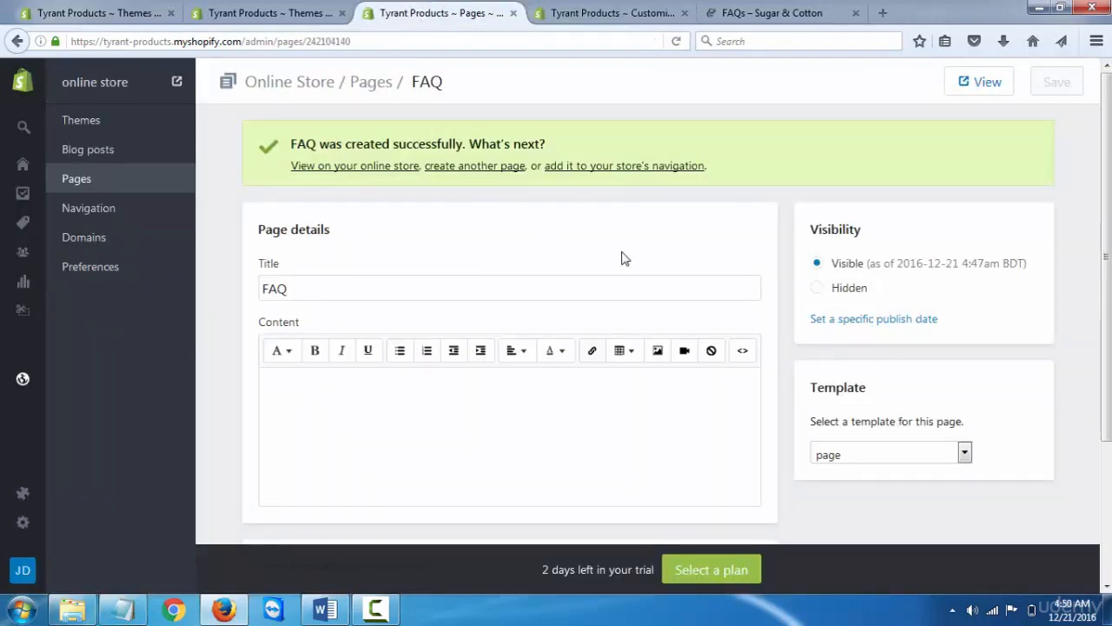
click(294, 11)
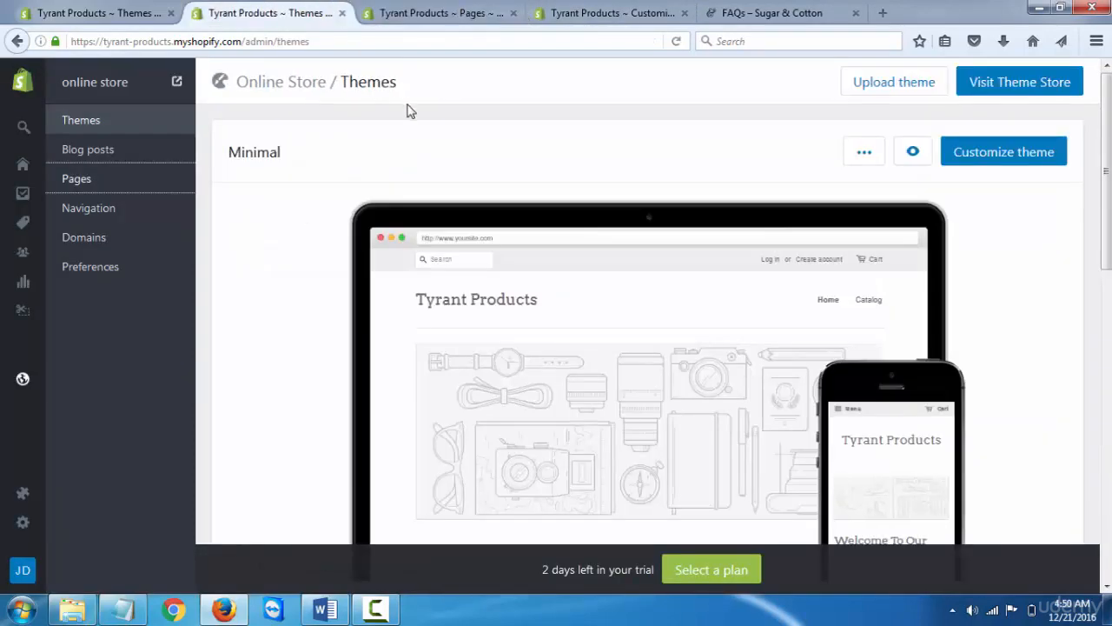
click(597, 13)
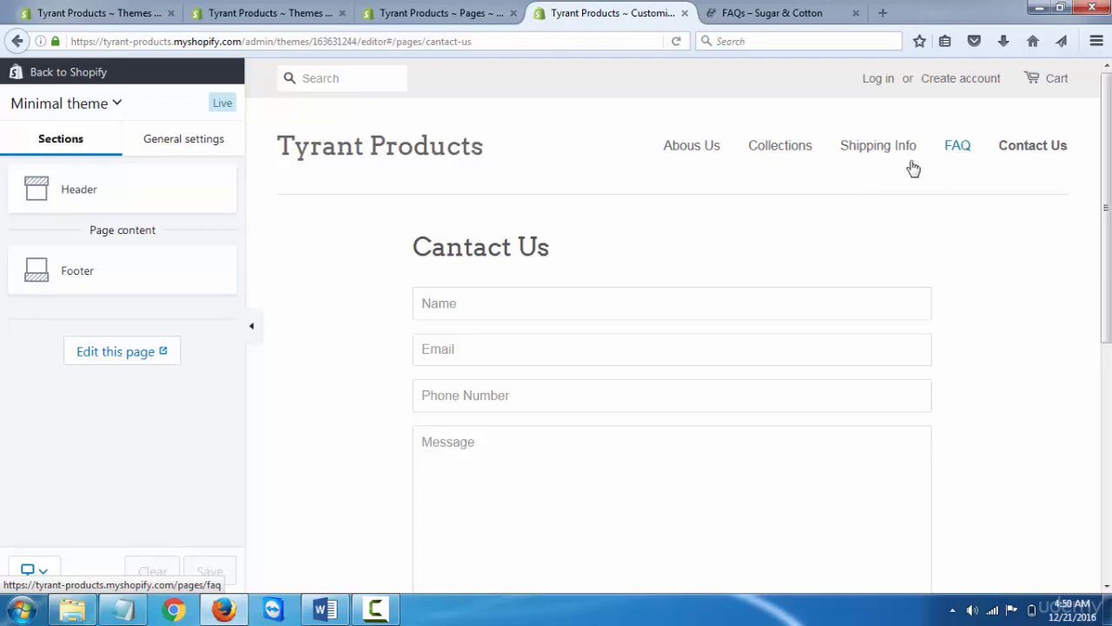
click(772, 13)
mouse_move(630, 204)
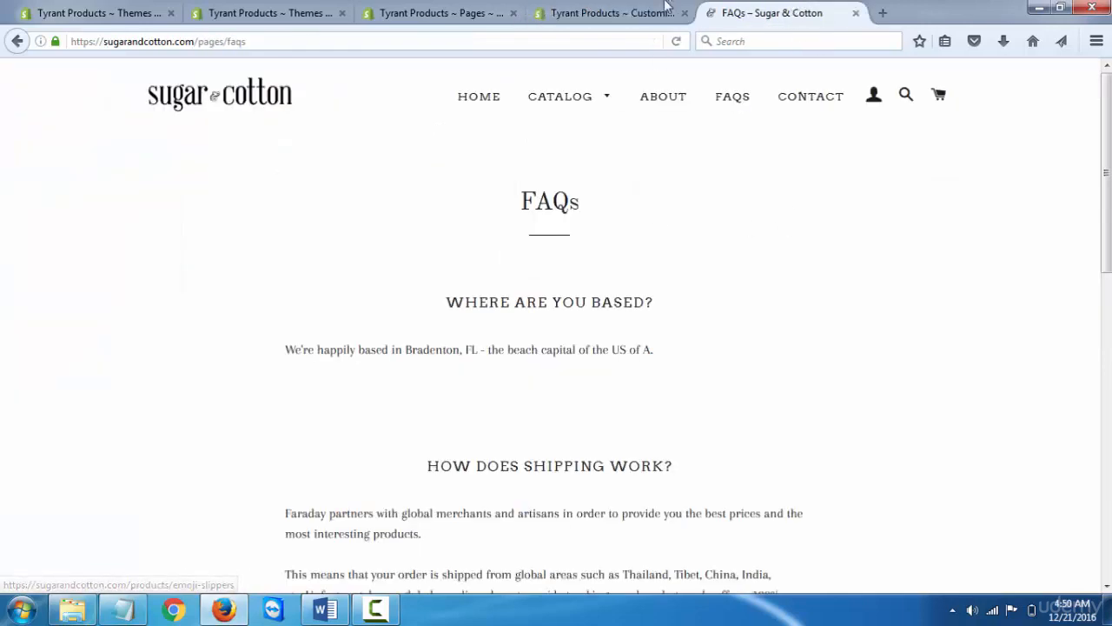
click(621, 13)
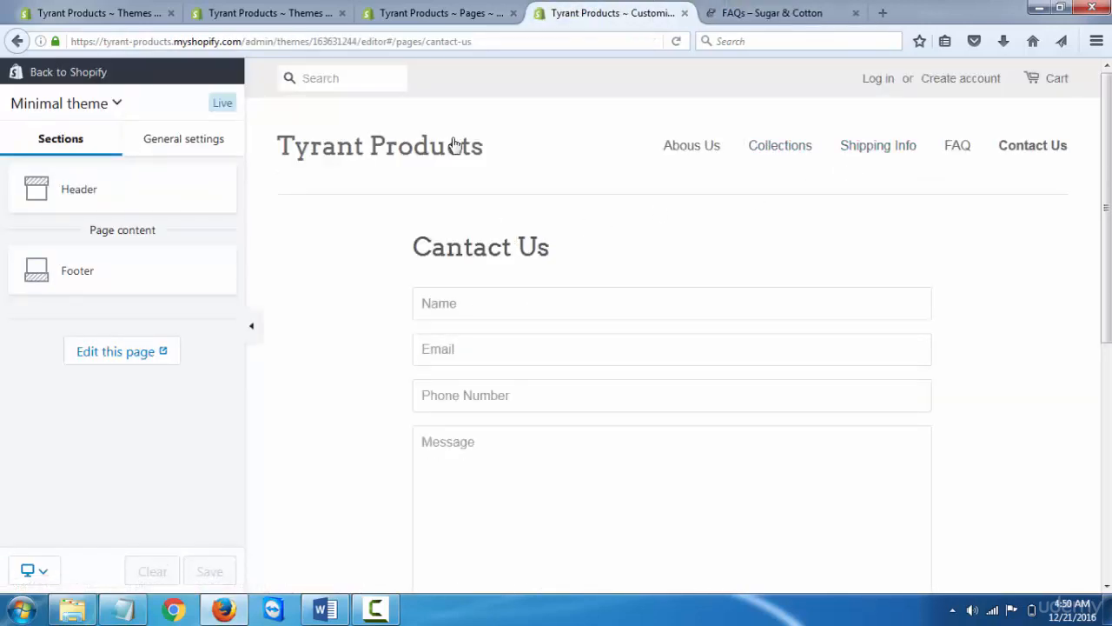
click(431, 12)
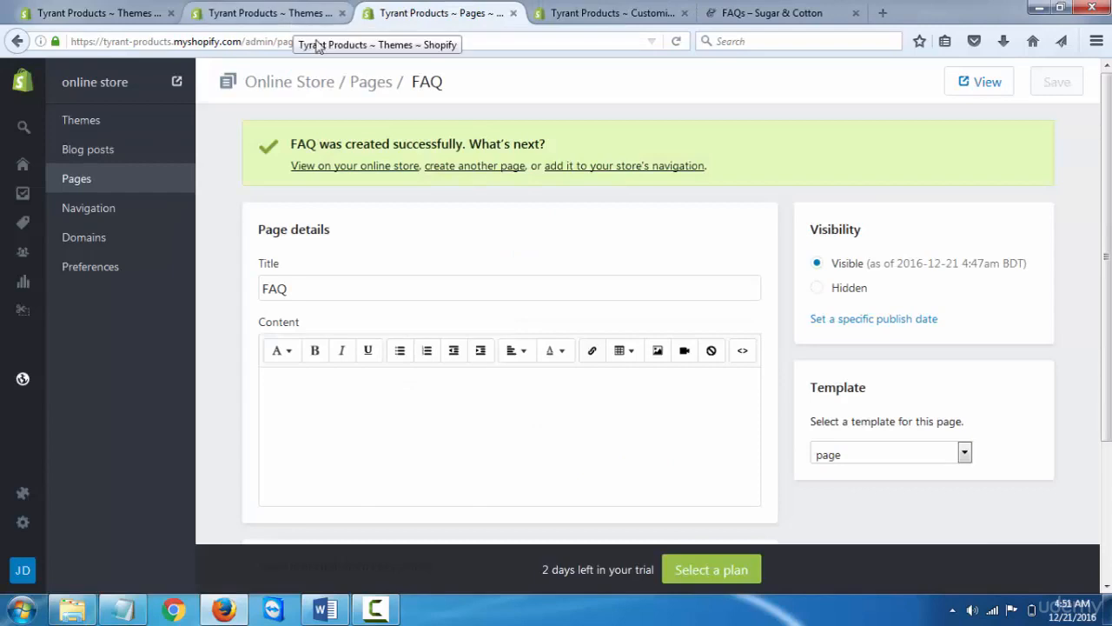
click(311, 10)
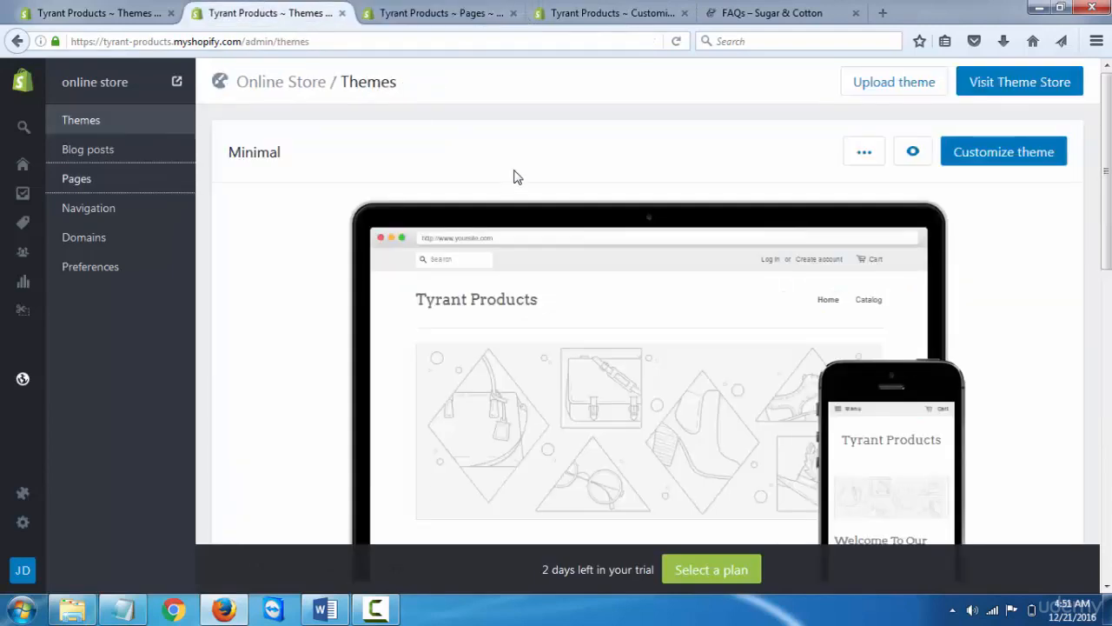